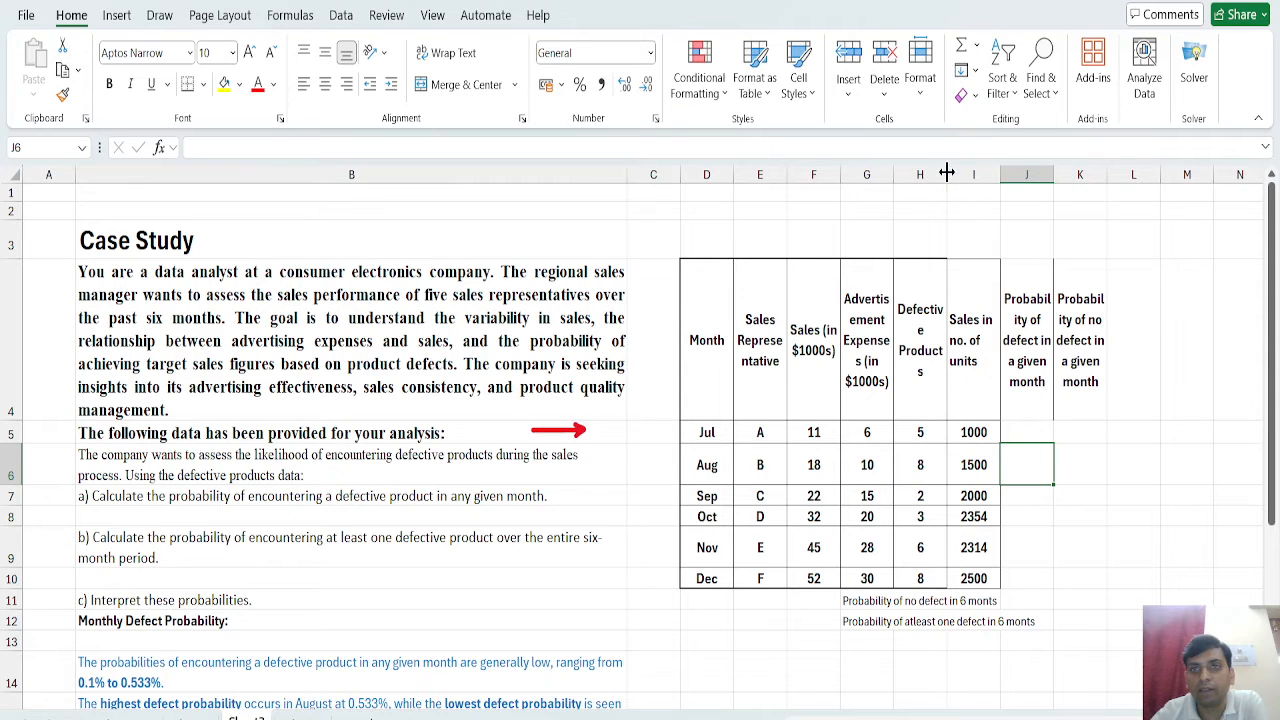
Widen the Defective Products column so the words in its heading no longer break.
{"action": "left_click_drag", "start_coordinate": [947, 172], "coordinate": [961, 174]}
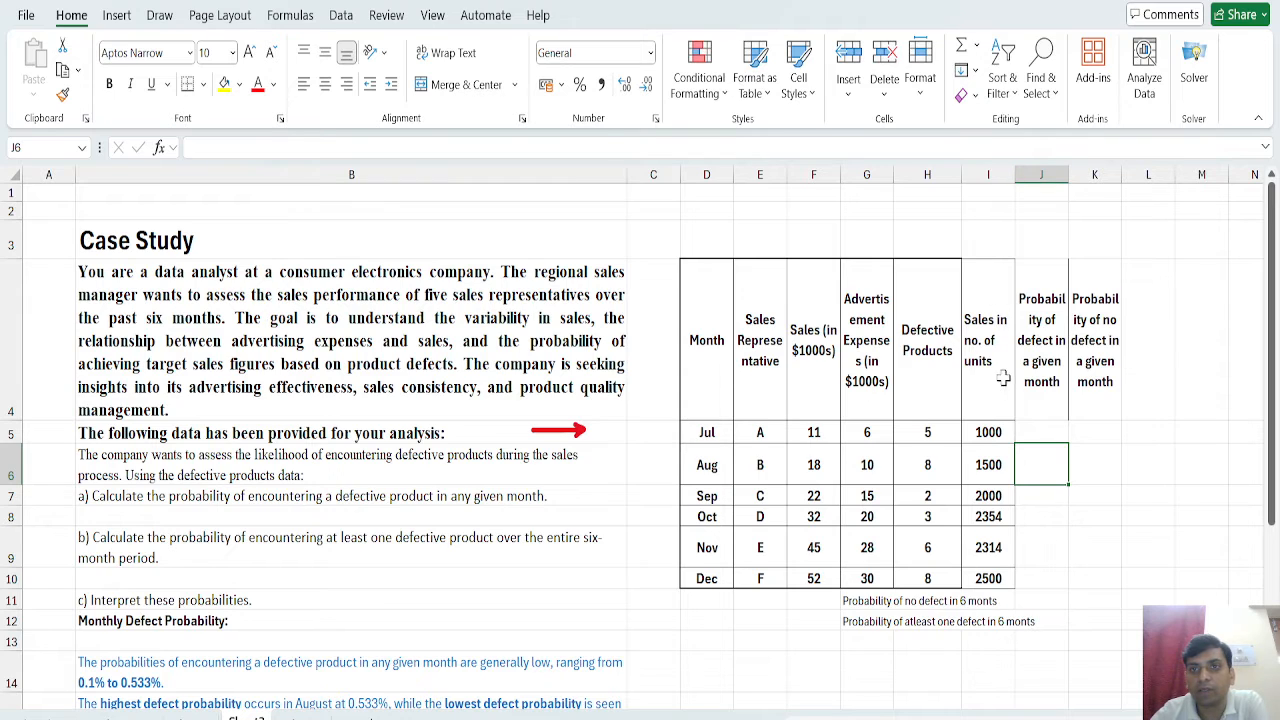
{"action": "left_click", "coordinate": [996, 330]}
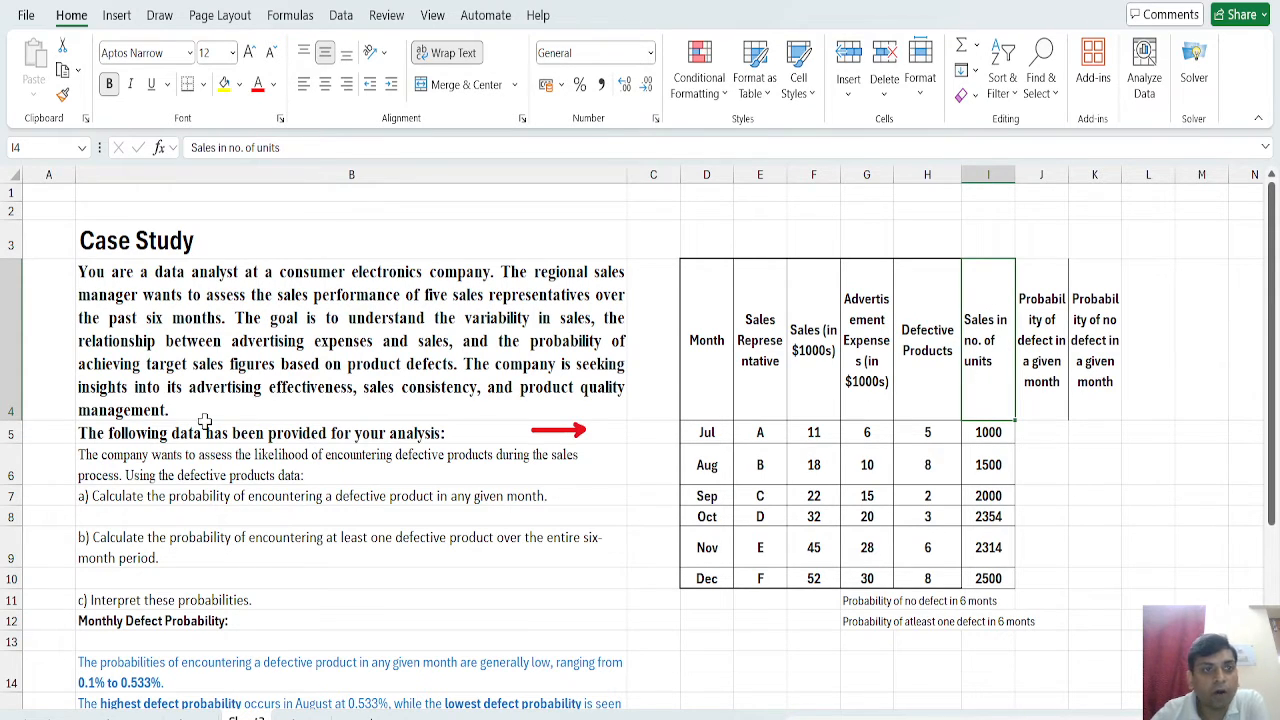
{"action": "left_click", "coordinate": [84, 500]}
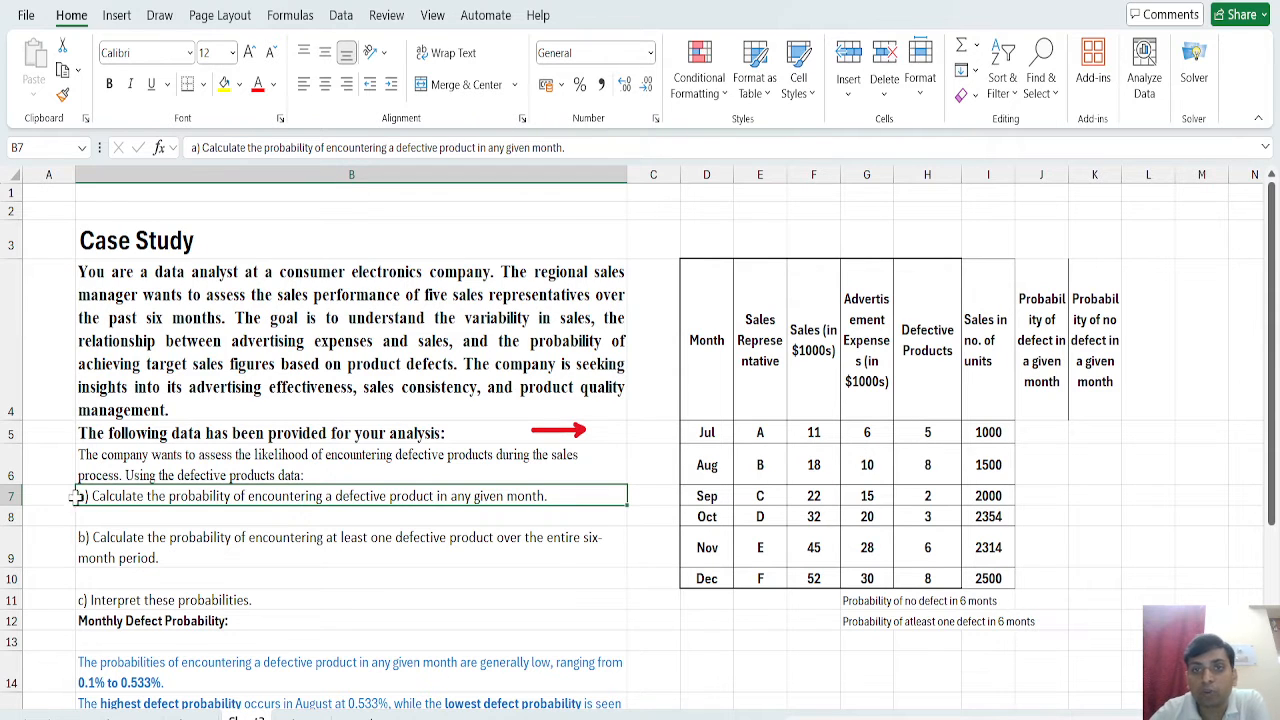
{"action": "left_click", "coordinate": [716, 434]}
{"action": "left_click", "coordinate": [714, 466]}
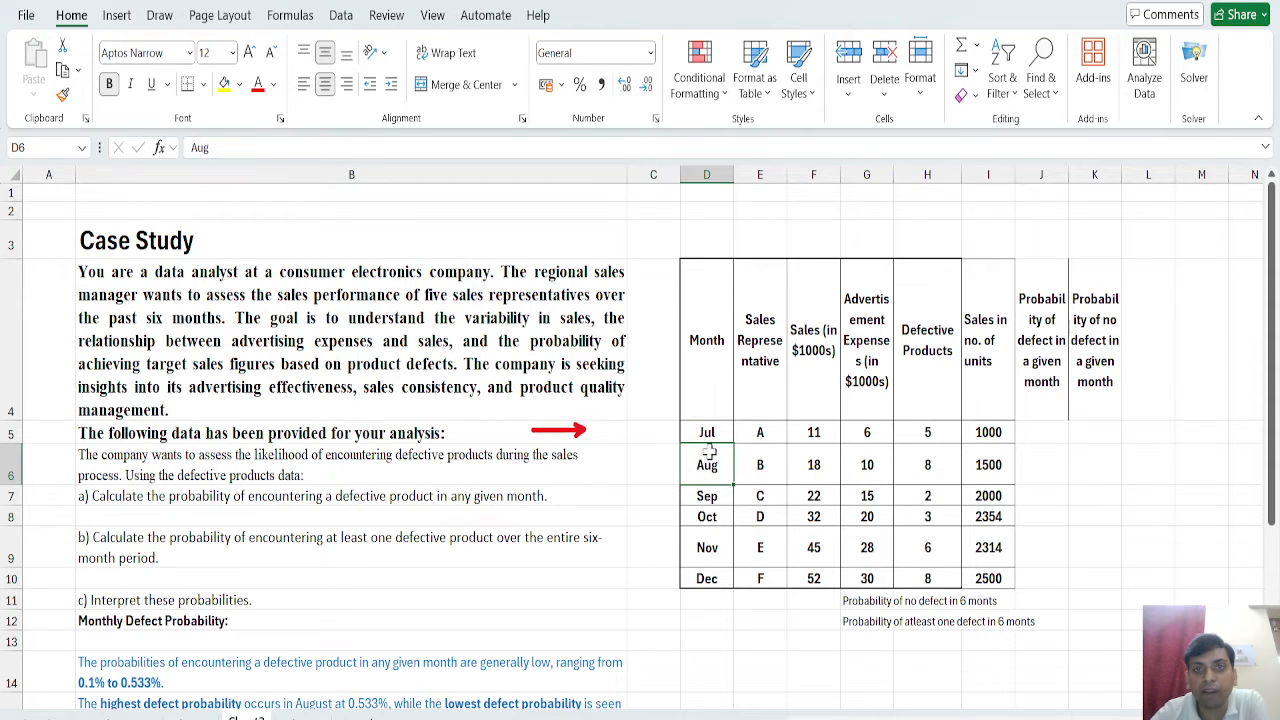
Handwrite the probability formula P = FO/TO in red ink in the empty area beside the table's heading row.
{"action": "left_click", "coordinate": [160, 18]}
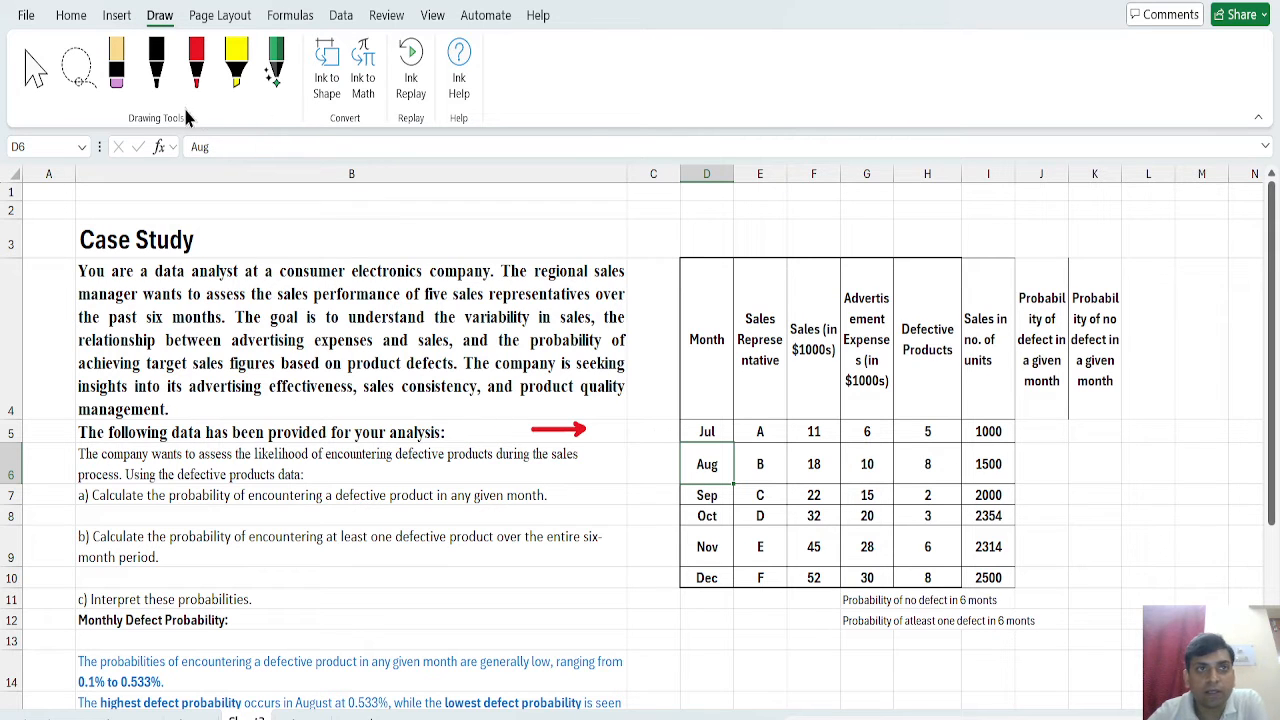
{"action": "left_click", "coordinate": [196, 62]}
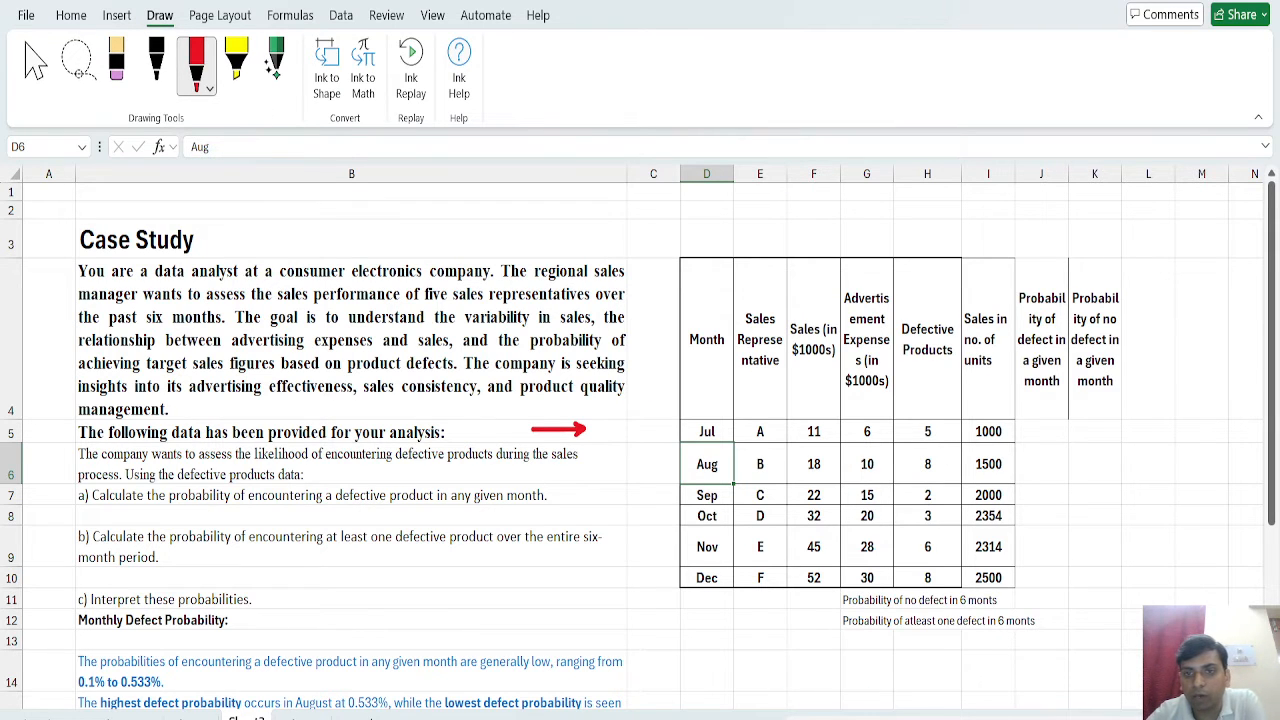
{"action": "scroll", "coordinate": [644, 437], "scroll_direction": "right", "scroll_amount": 1}
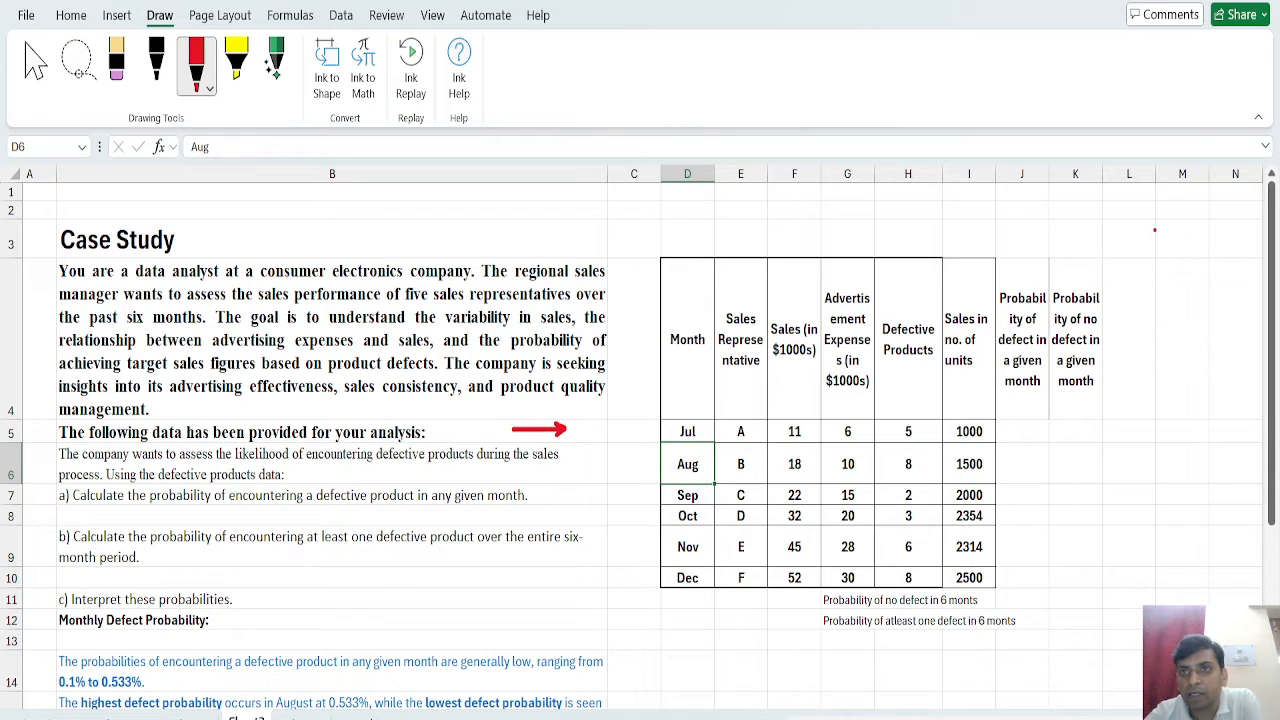
{"action": "left_click_drag", "start_coordinate": [1140, 225], "coordinate": [1143, 240]}
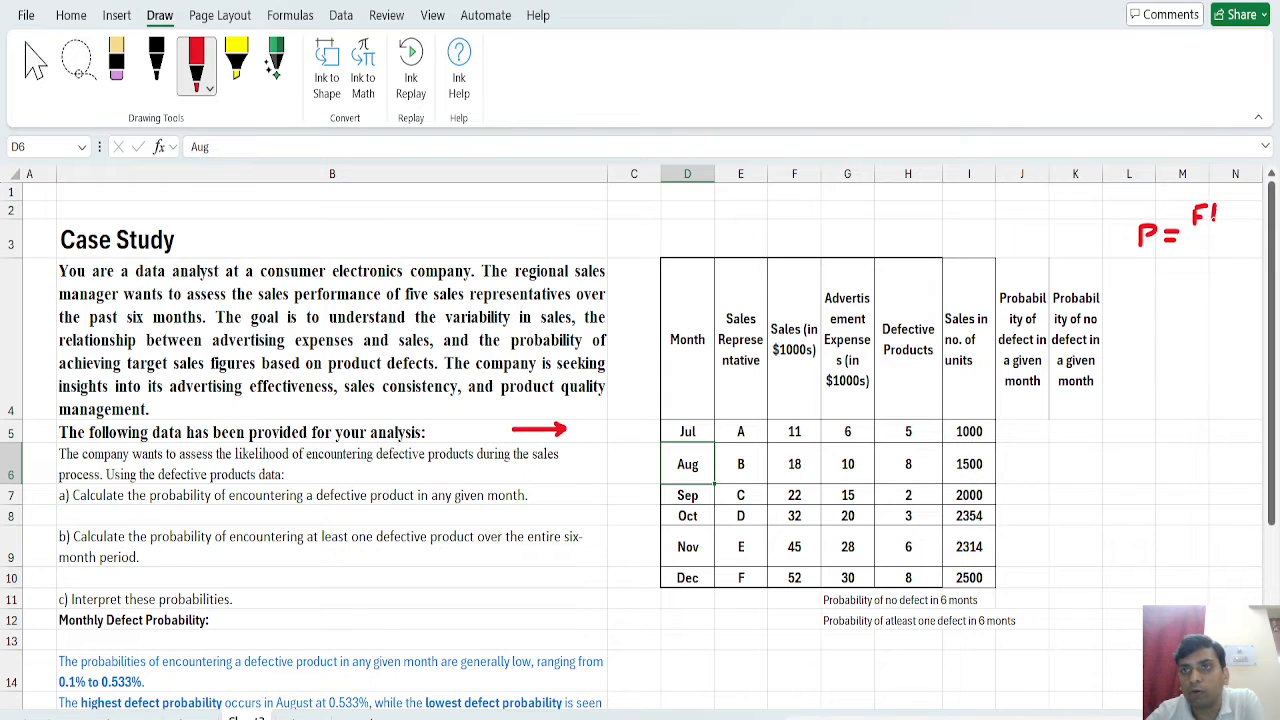
{"action": "mouse_move", "coordinate": [1214, 222]}
{"action": "left_mouse_down"}
{"action": "mouse_move", "coordinate": [1213, 200]}
{"action": "mouse_move", "coordinate": [1227, 237]}
{"action": "mouse_move", "coordinate": [1199, 263]}
{"action": "mouse_move", "coordinate": [1215, 247]}
{"action": "left_mouse_up"}
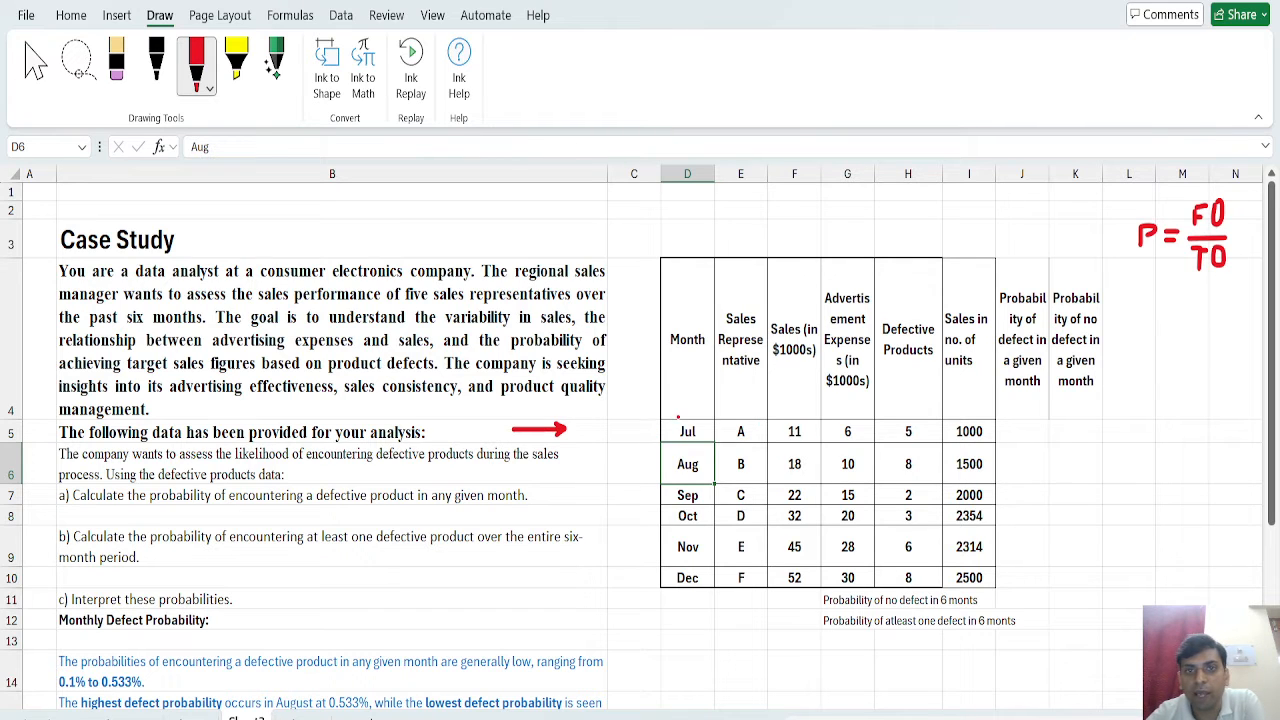
Circle the Jul cell in red ink and handwrite = 5/1000 beneath the probability formula, then return to cell selection.
{"action": "mouse_move", "coordinate": [678, 418]}
{"action": "left_mouse_down"}
{"action": "mouse_move", "coordinate": [704, 446]}
{"action": "mouse_move", "coordinate": [668, 416]}
{"action": "left_mouse_up"}
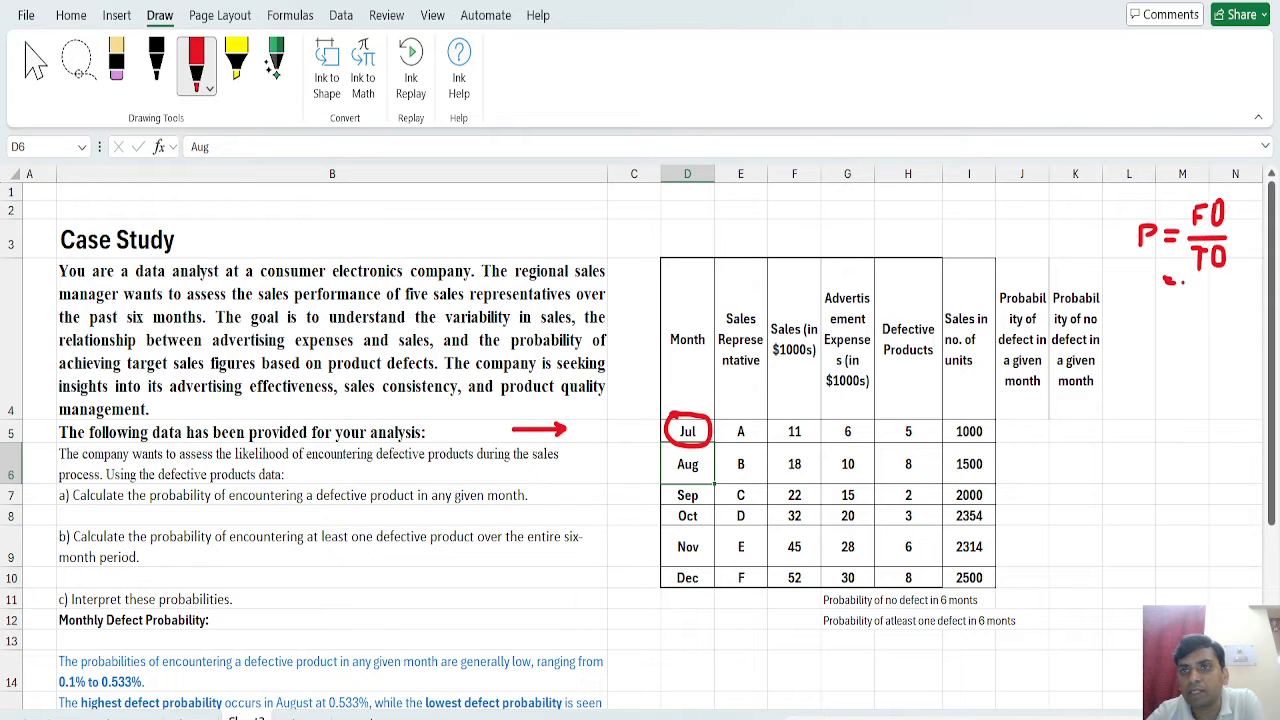
{"action": "left_click_drag", "start_coordinate": [1189, 268], "coordinate": [1191, 302]}
{"action": "left_click_drag", "start_coordinate": [1202, 300], "coordinate": [1232, 284]}
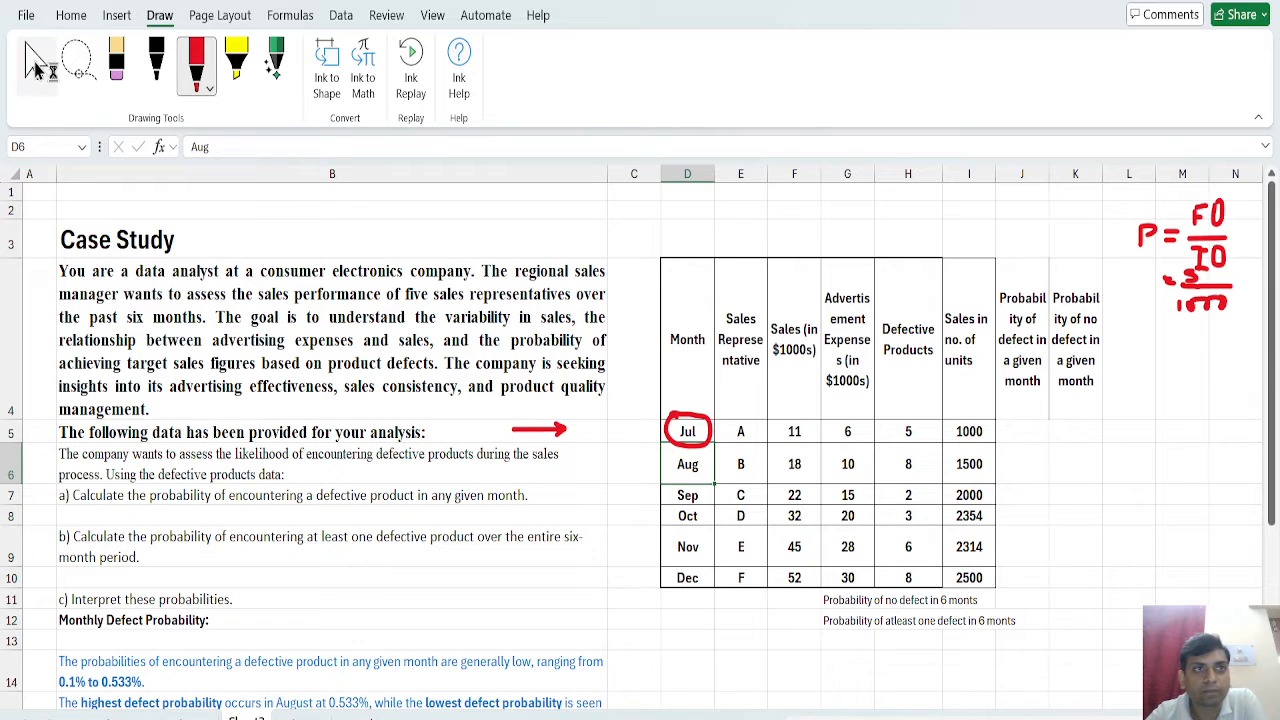
{"action": "left_click", "coordinate": [36, 70]}
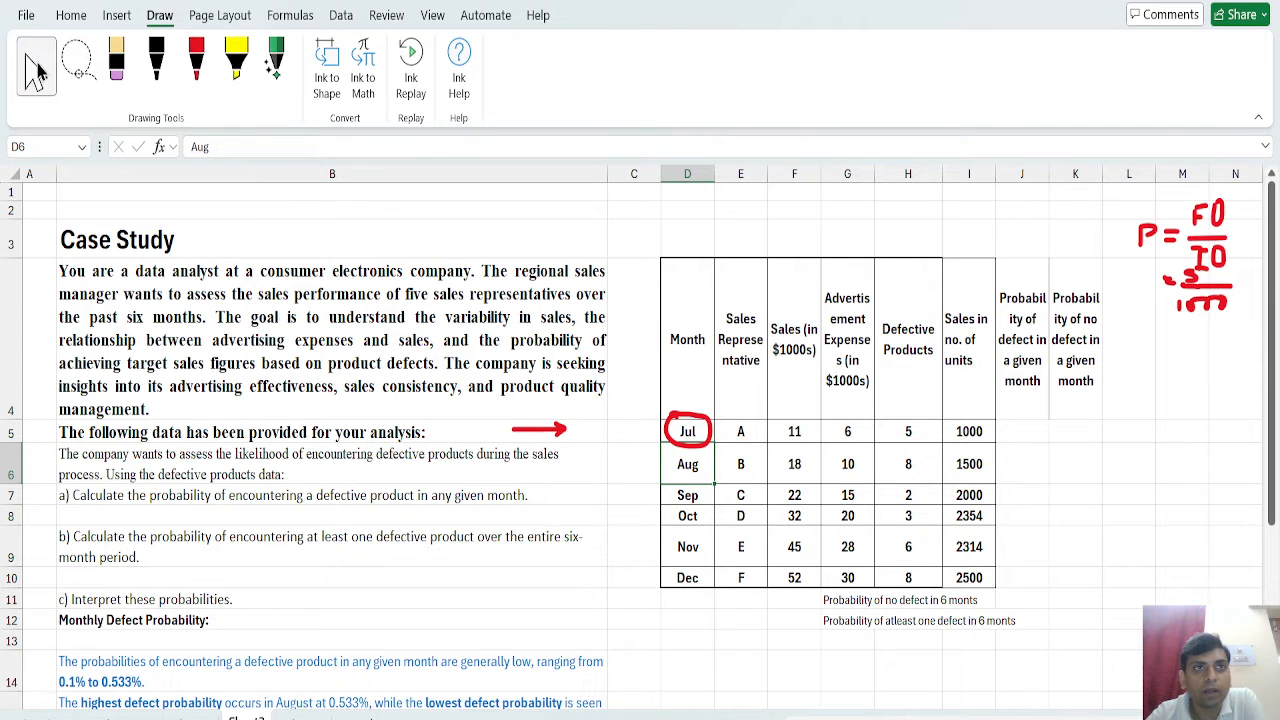
Widen the Probability of defect column and calculate July's defect probability in J5 with =H5/I5.
{"action": "left_click", "coordinate": [1032, 433]}
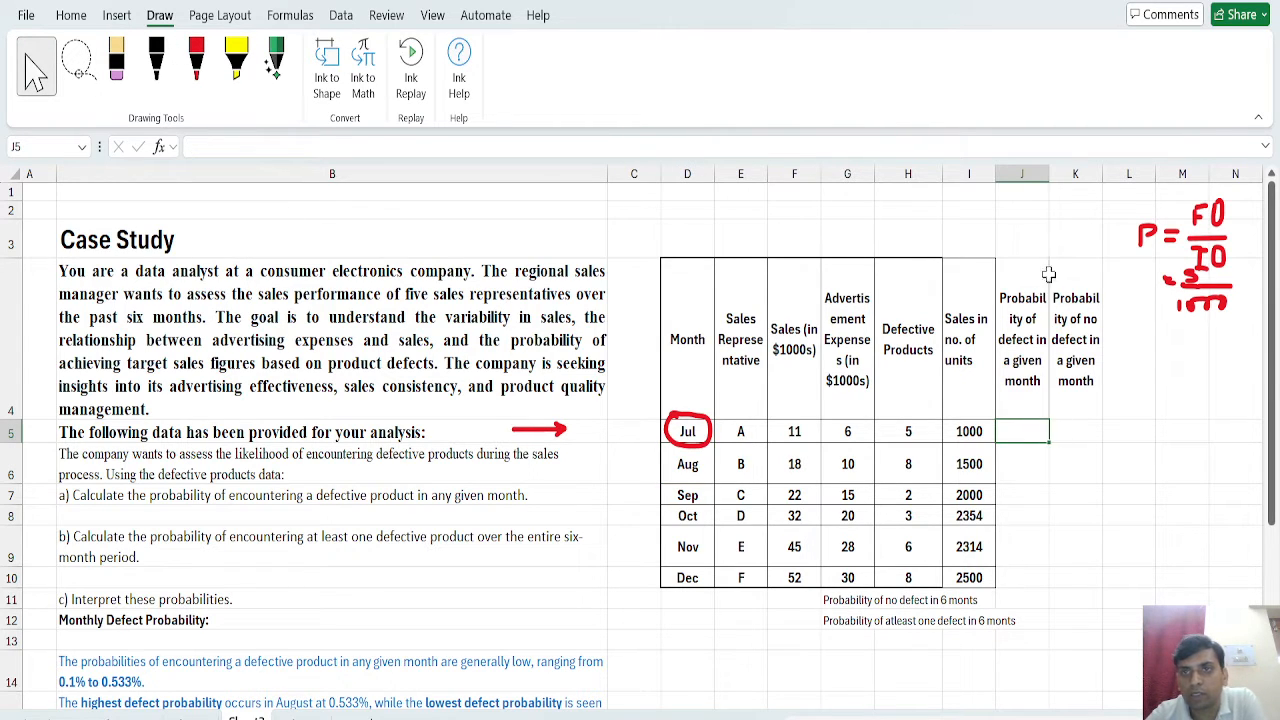
{"action": "left_click_drag", "start_coordinate": [1049, 175], "coordinate": [1067, 178]}
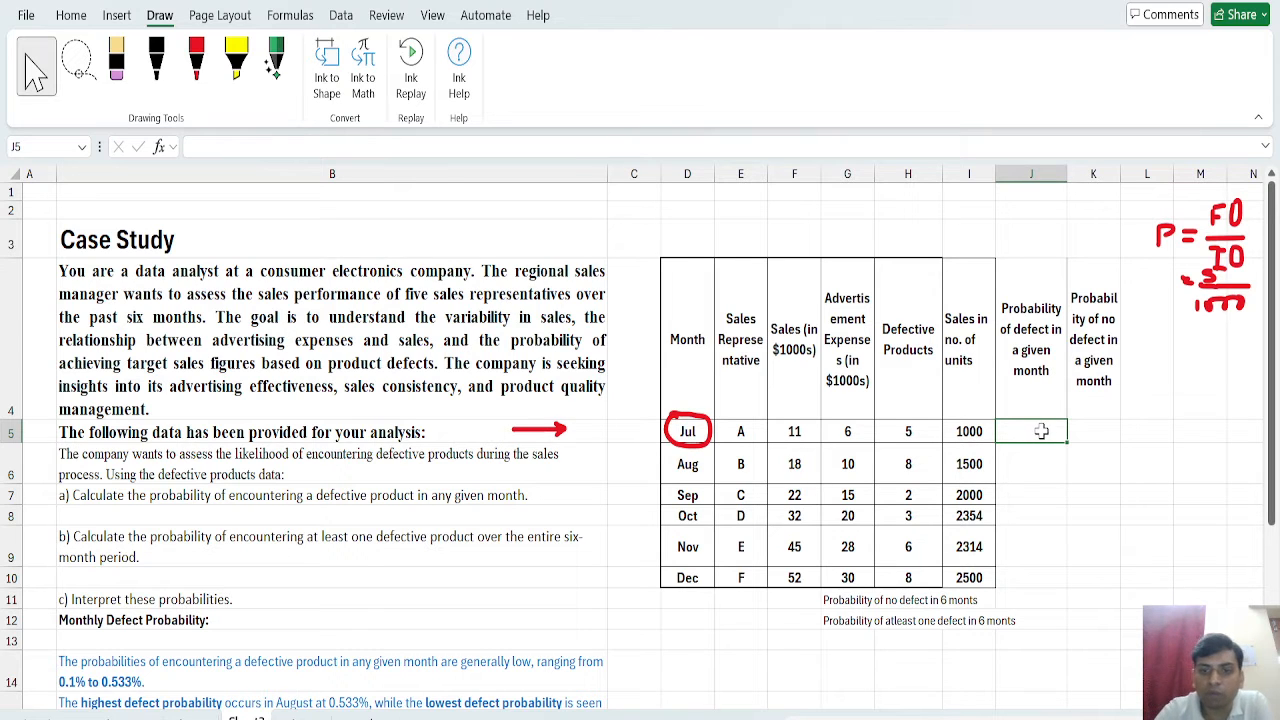
{"action": "type", "text": "="}
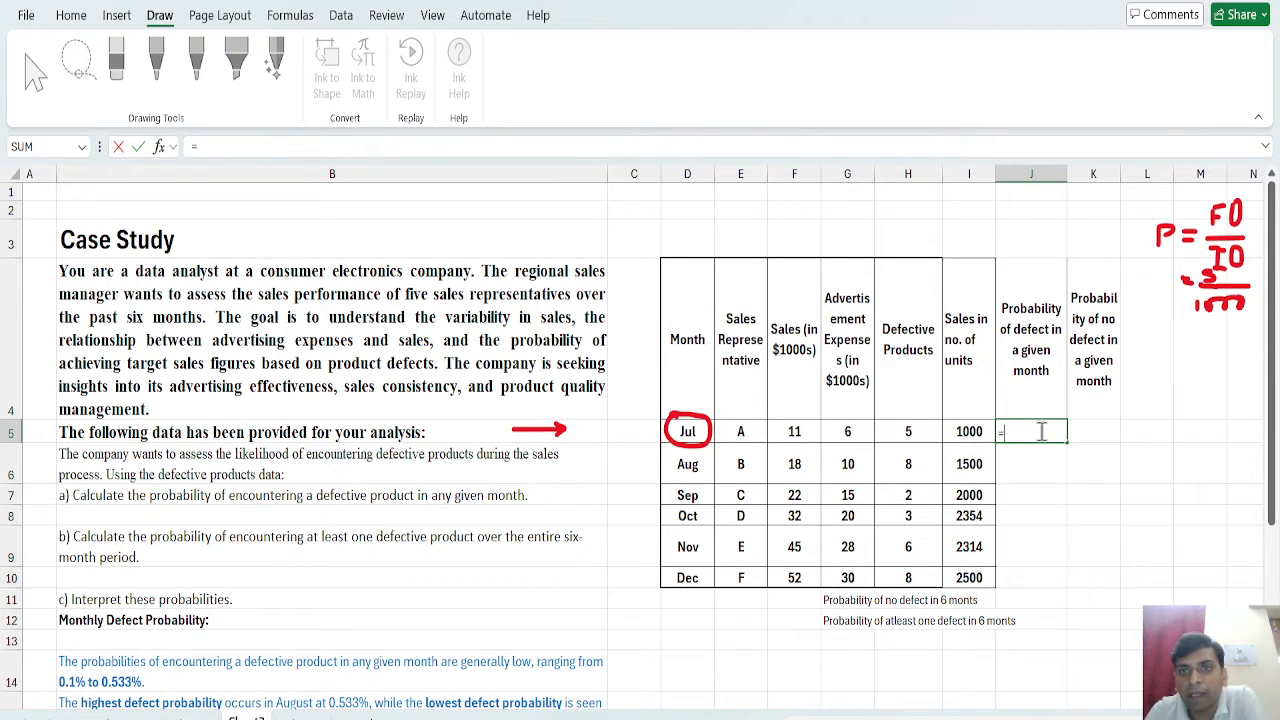
{"action": "left_click", "coordinate": [927, 428]}
{"action": "type", "text": "/"}
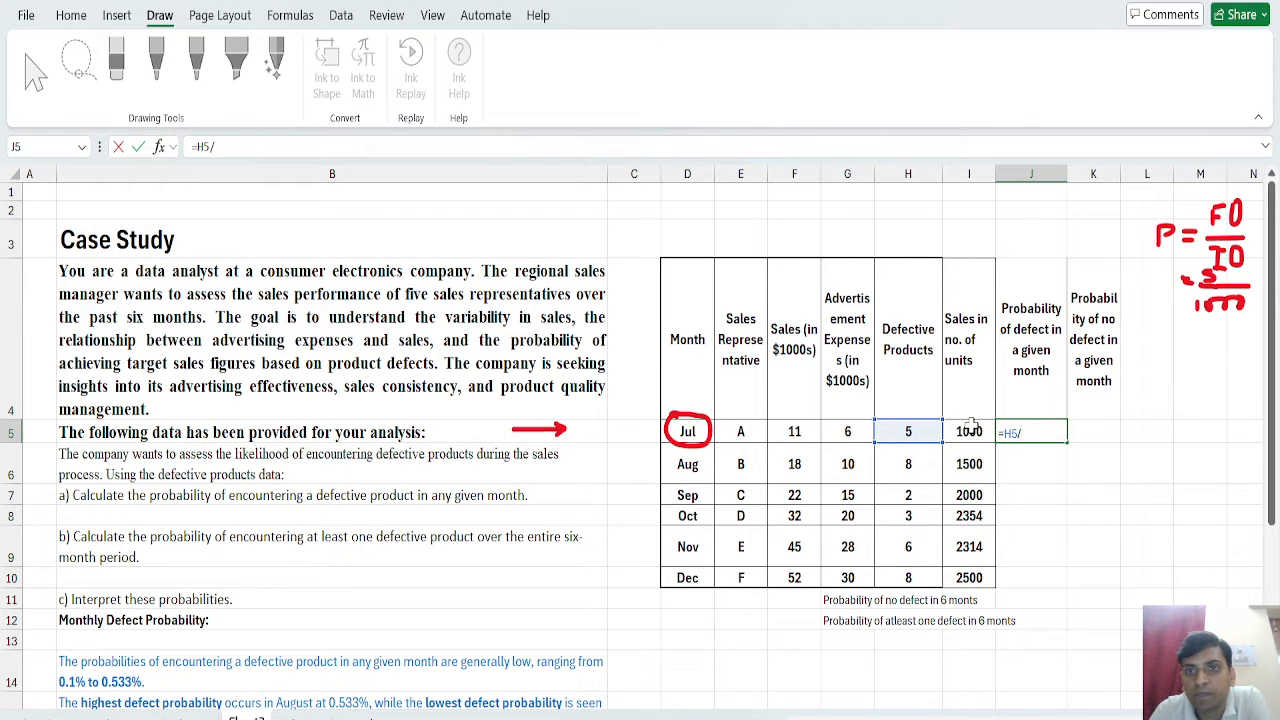
{"action": "left_click", "coordinate": [971, 426]}
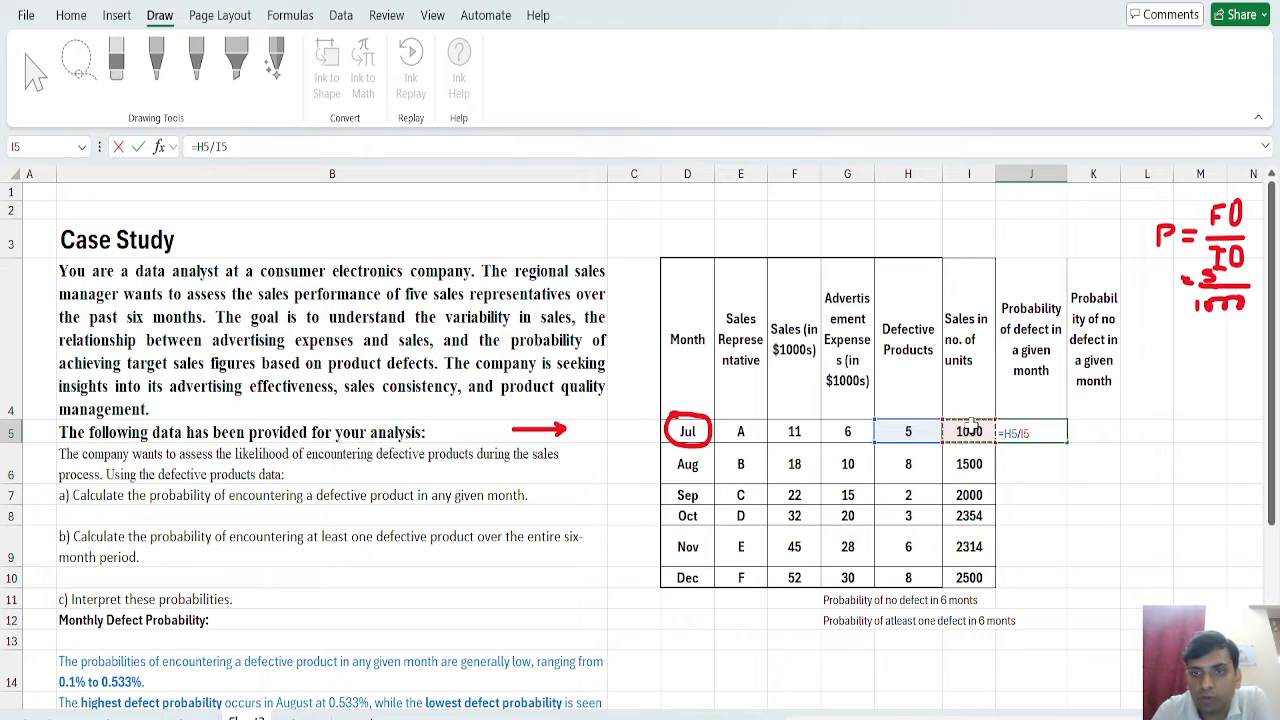
{"action": "key", "text": "Return"}
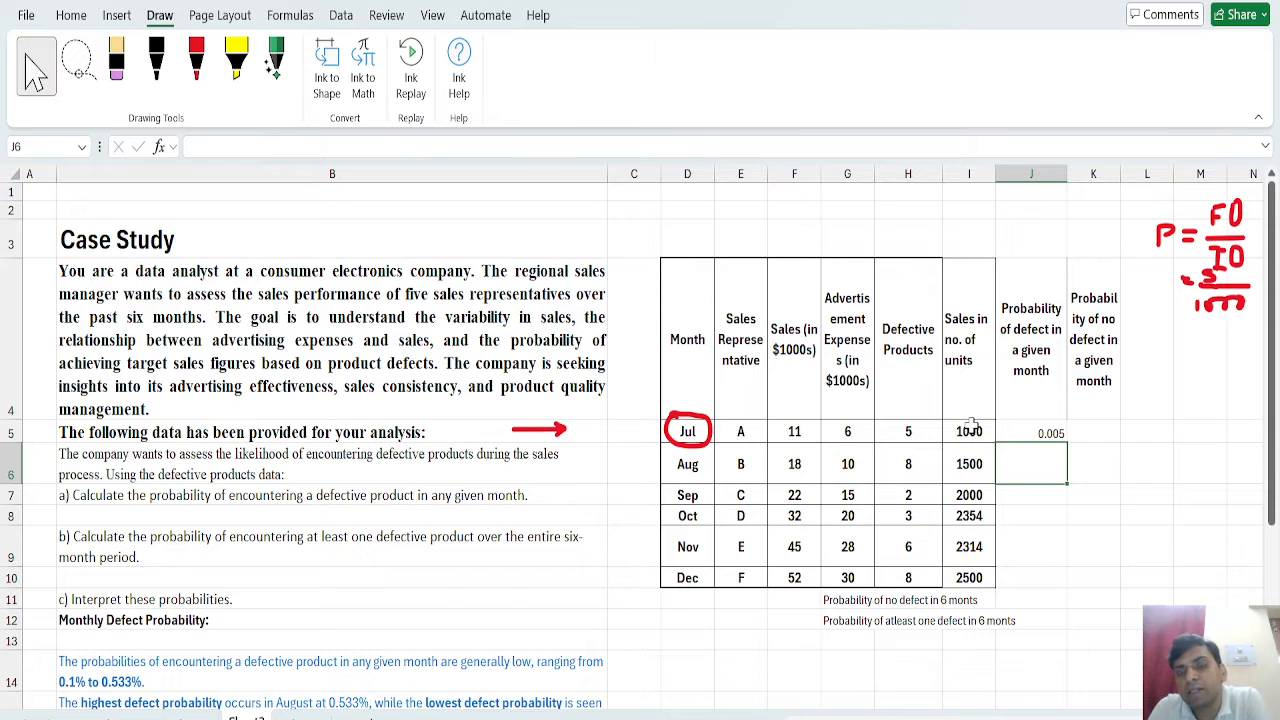
Fill the July defect probability formula down through December and clear the surplus copies in J11:J12.
{"action": "left_click", "coordinate": [1031, 416]}
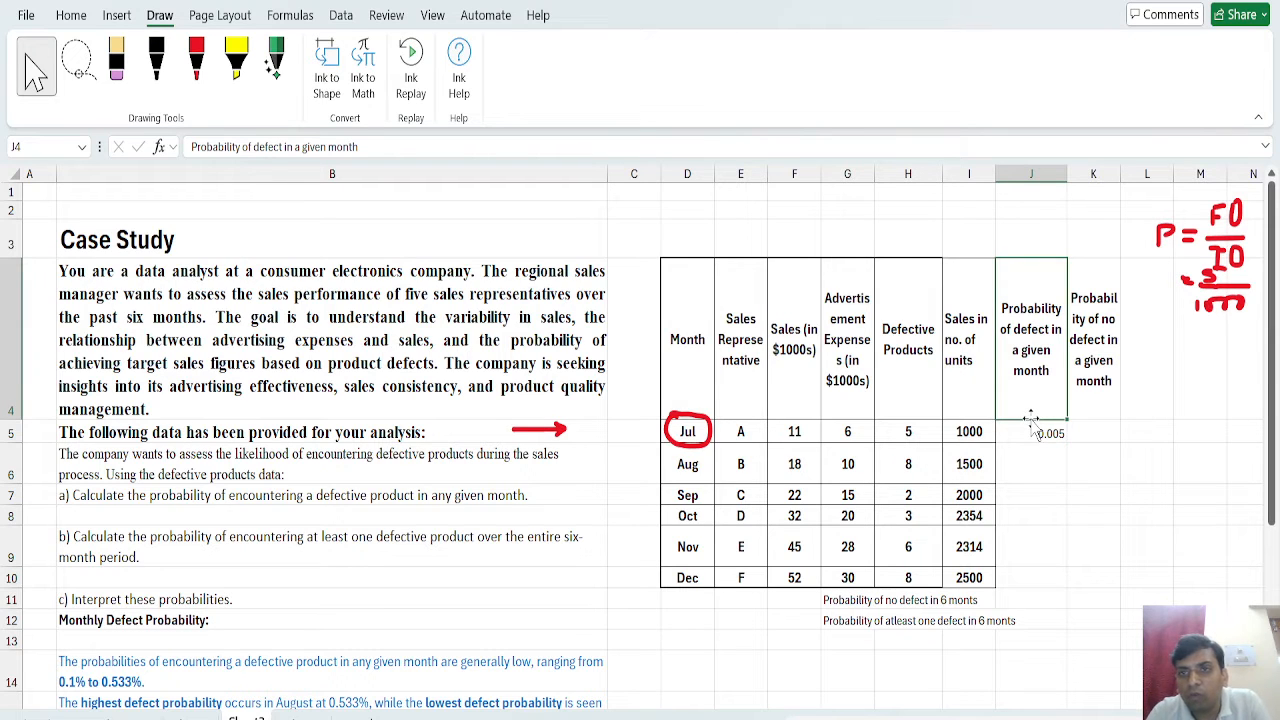
{"action": "left_click", "coordinate": [1031, 432]}
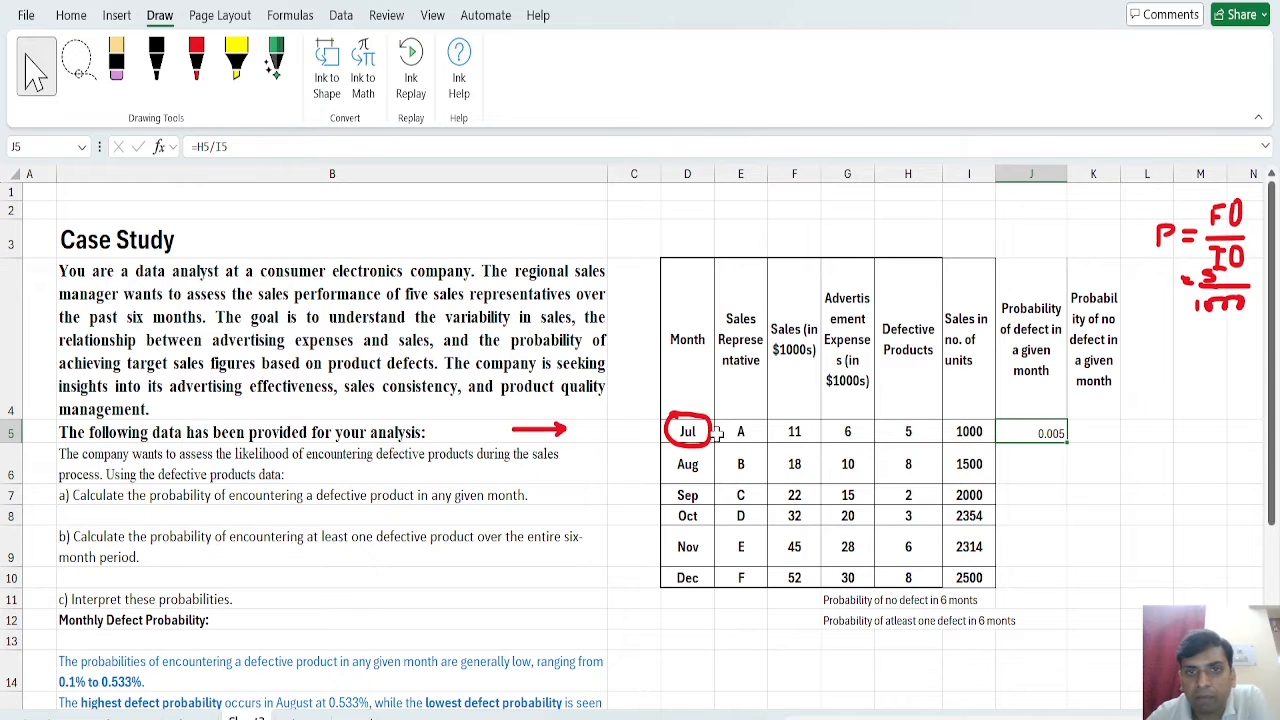
{"action": "double_click", "coordinate": [1067, 441]}
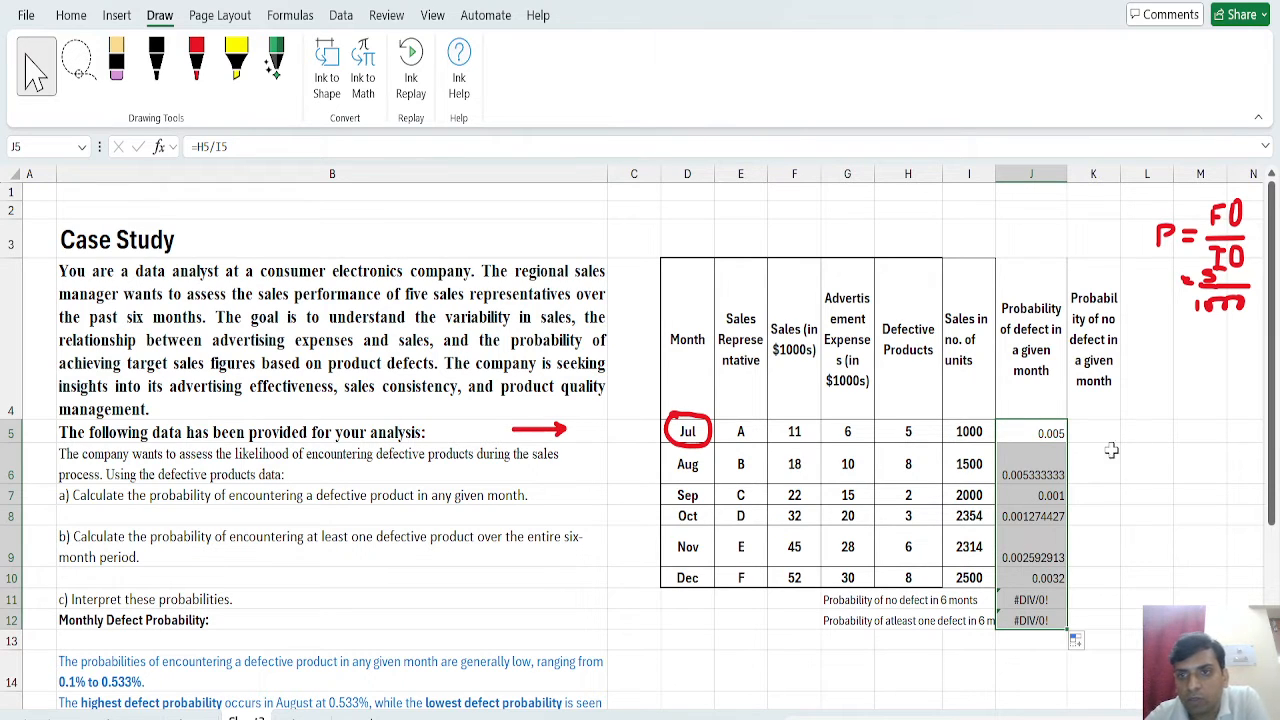
{"action": "left_click", "coordinate": [1041, 601]}
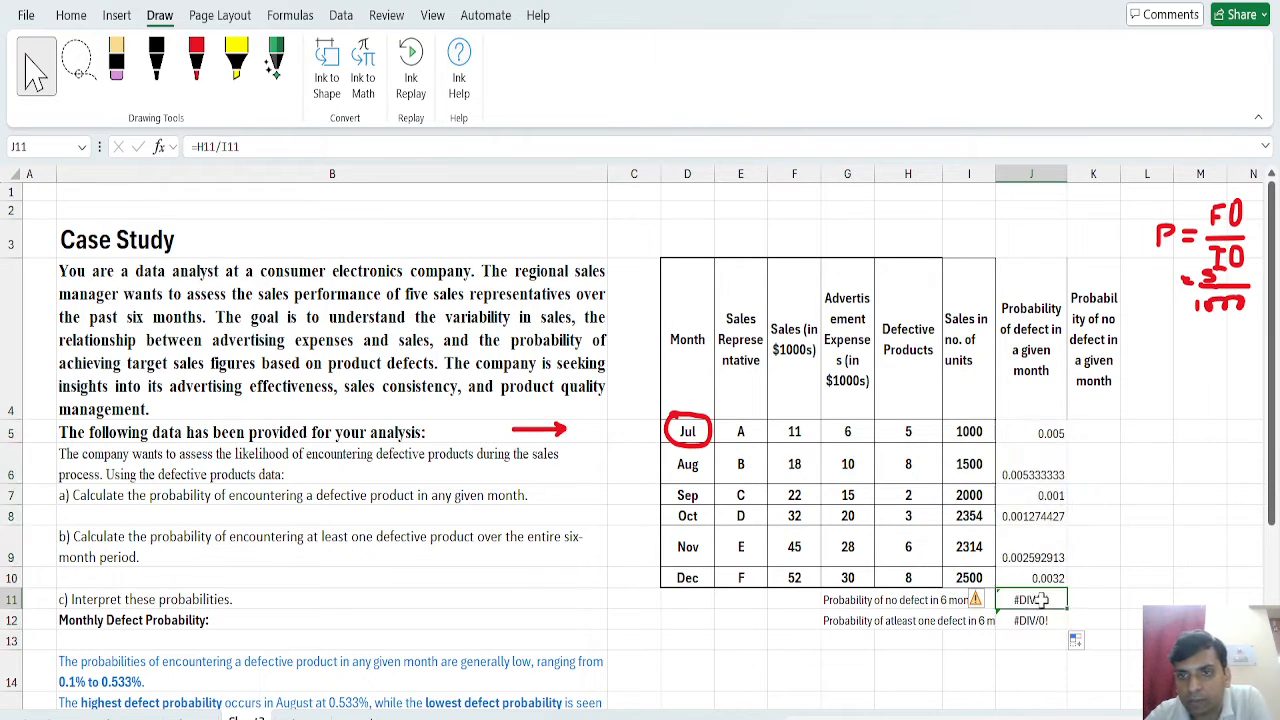
{"action": "left_click_drag", "start_coordinate": [1041, 601], "coordinate": [1041, 620]}
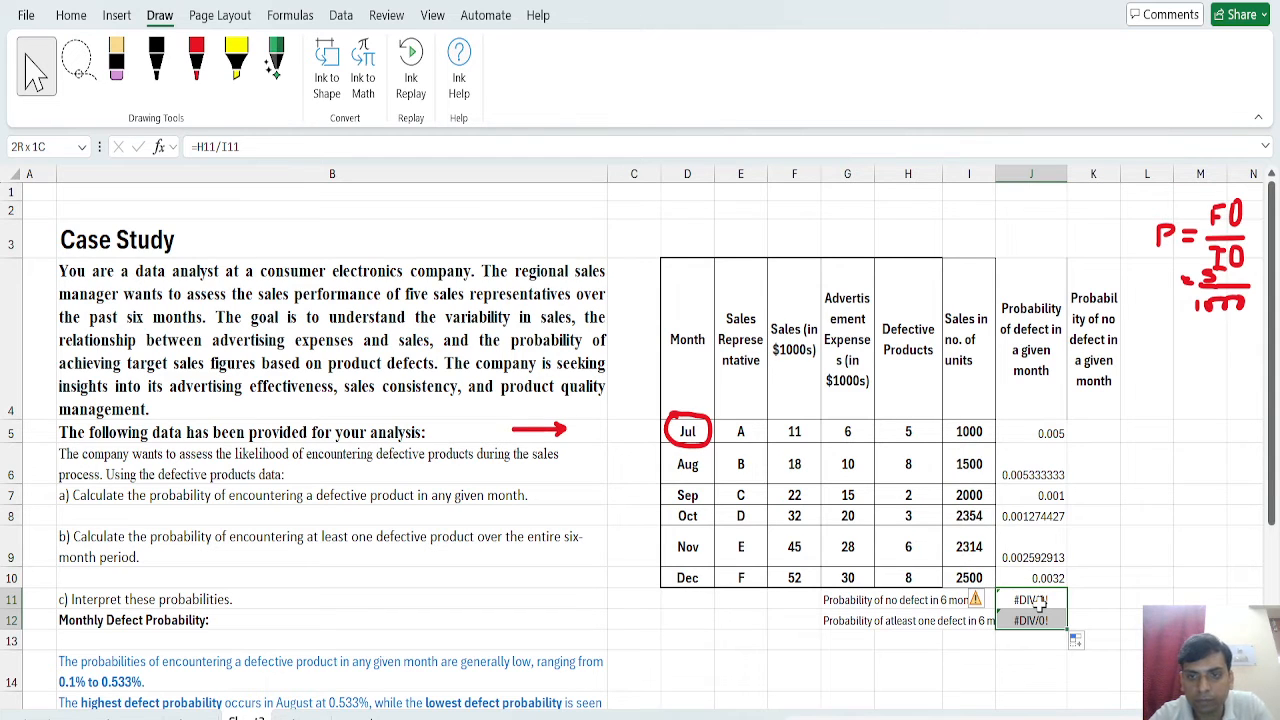
{"action": "key", "text": "Delete"}
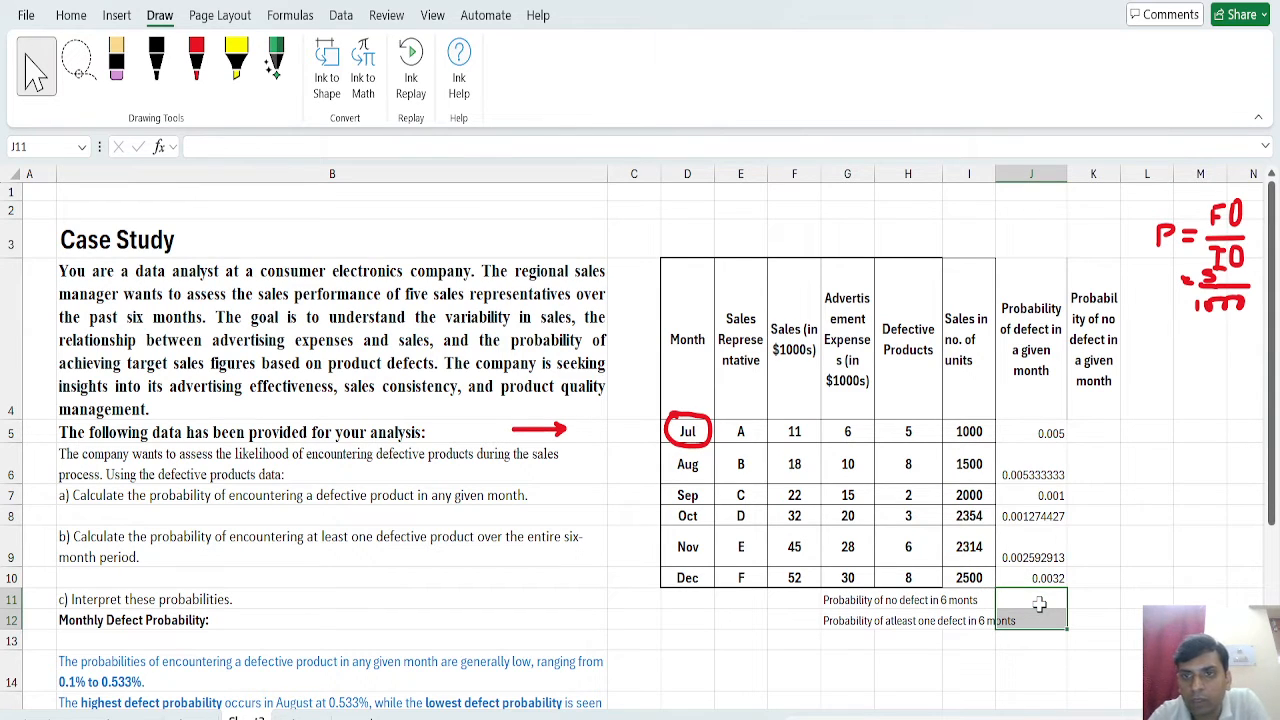
{"action": "left_click", "coordinate": [1038, 432]}
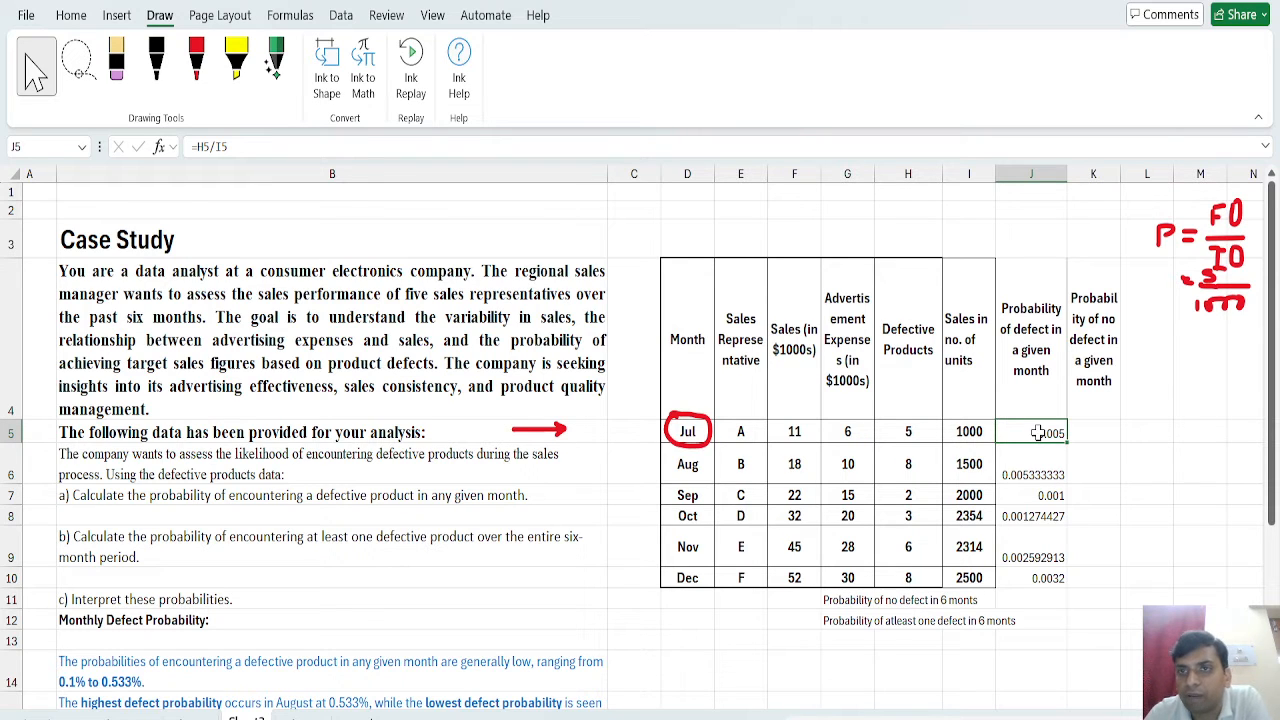
Underline "least one defective product over the entire six-month period" in question b with red ink and add a check mark at its start.
{"action": "left_click", "coordinate": [125, 545]}
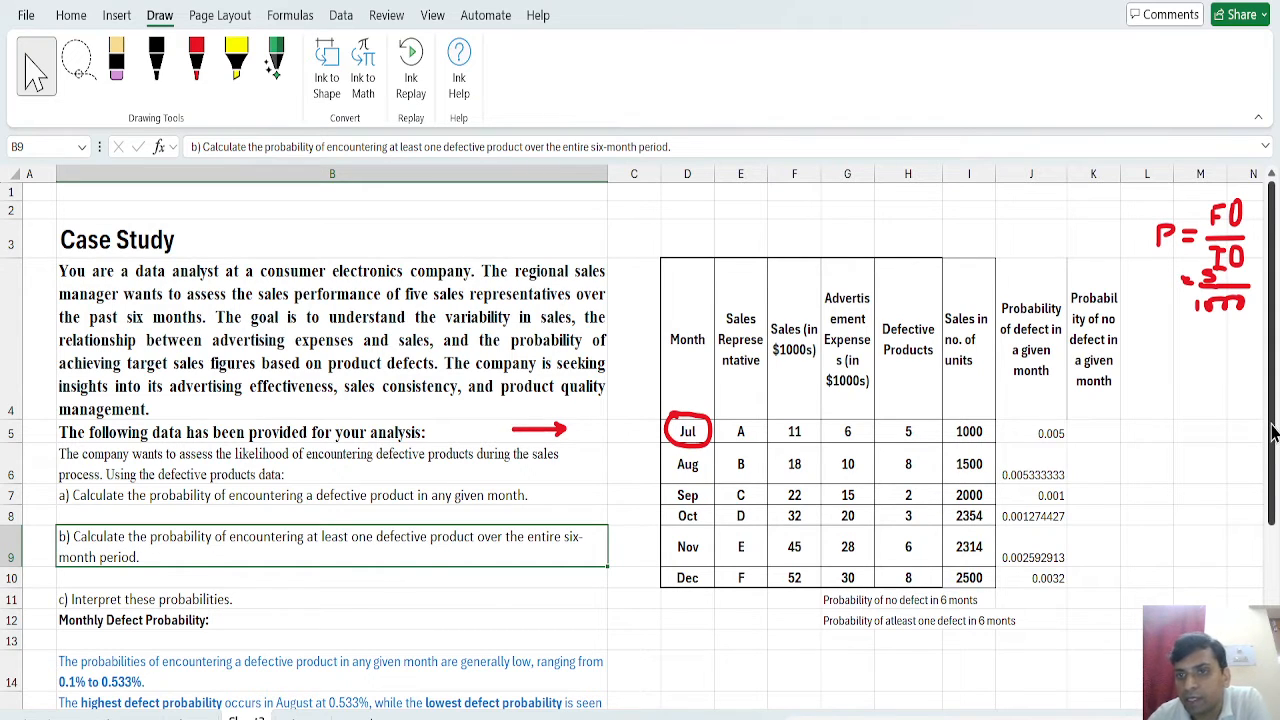
{"action": "scroll", "coordinate": [1274, 430], "scroll_direction": "down", "scroll_amount": 2}
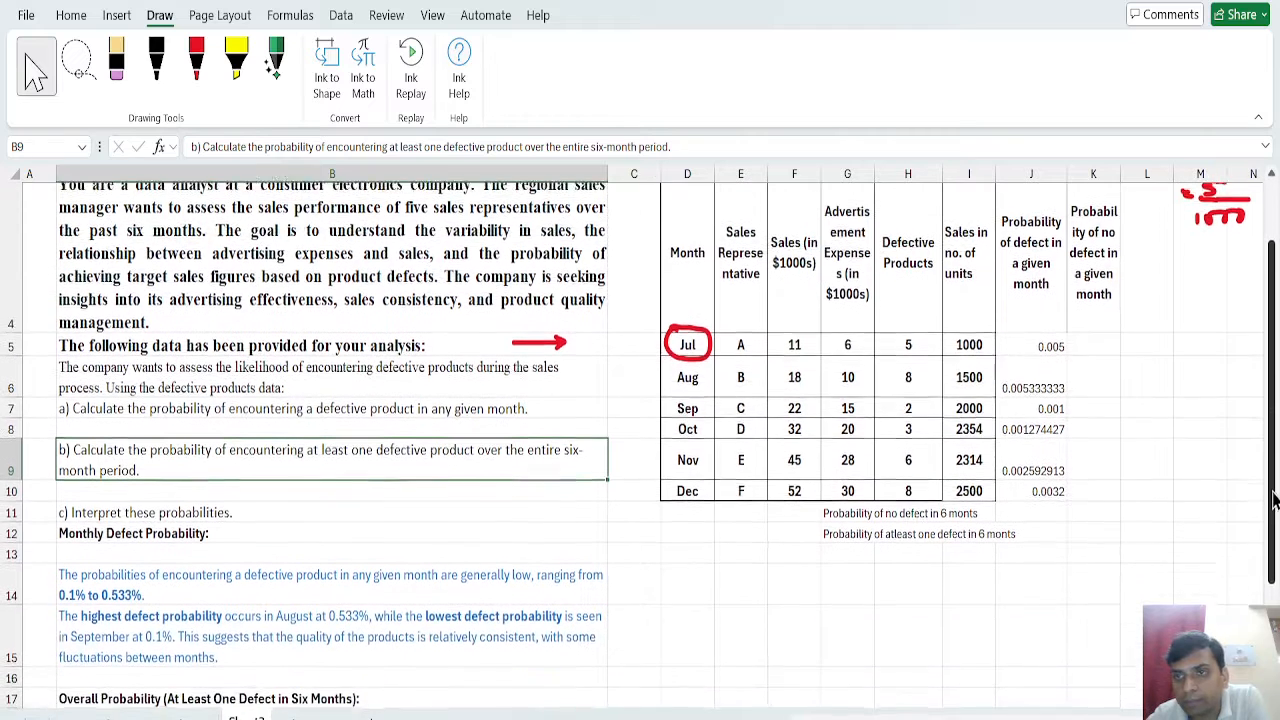
{"action": "left_click", "coordinate": [196, 60]}
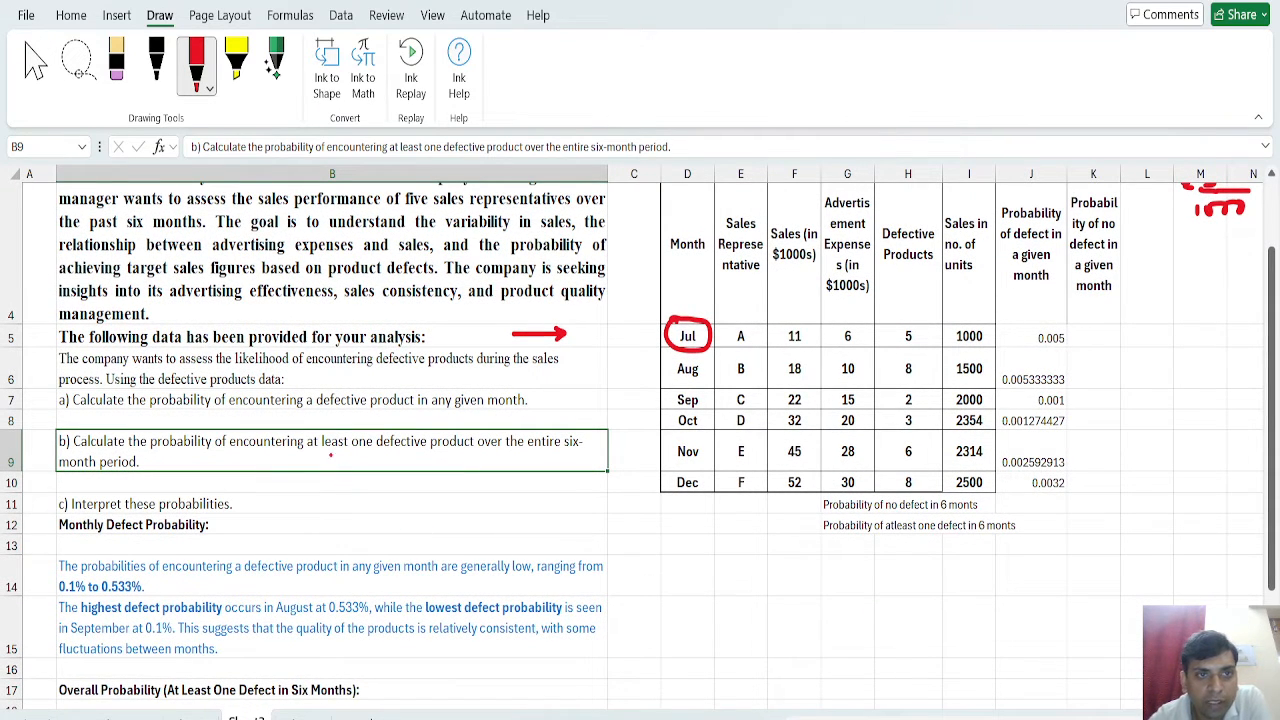
{"action": "left_click_drag", "start_coordinate": [320, 455], "coordinate": [605, 458]}
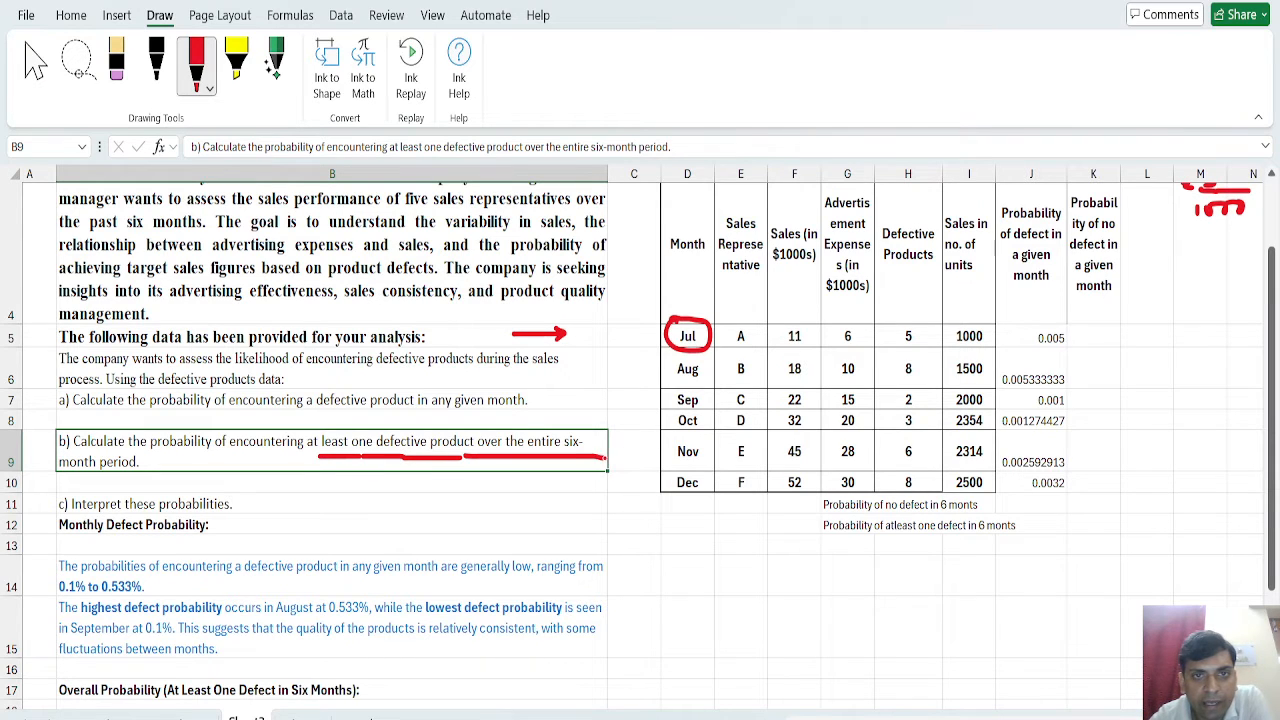
{"action": "left_click_drag", "start_coordinate": [57, 480], "coordinate": [164, 476]}
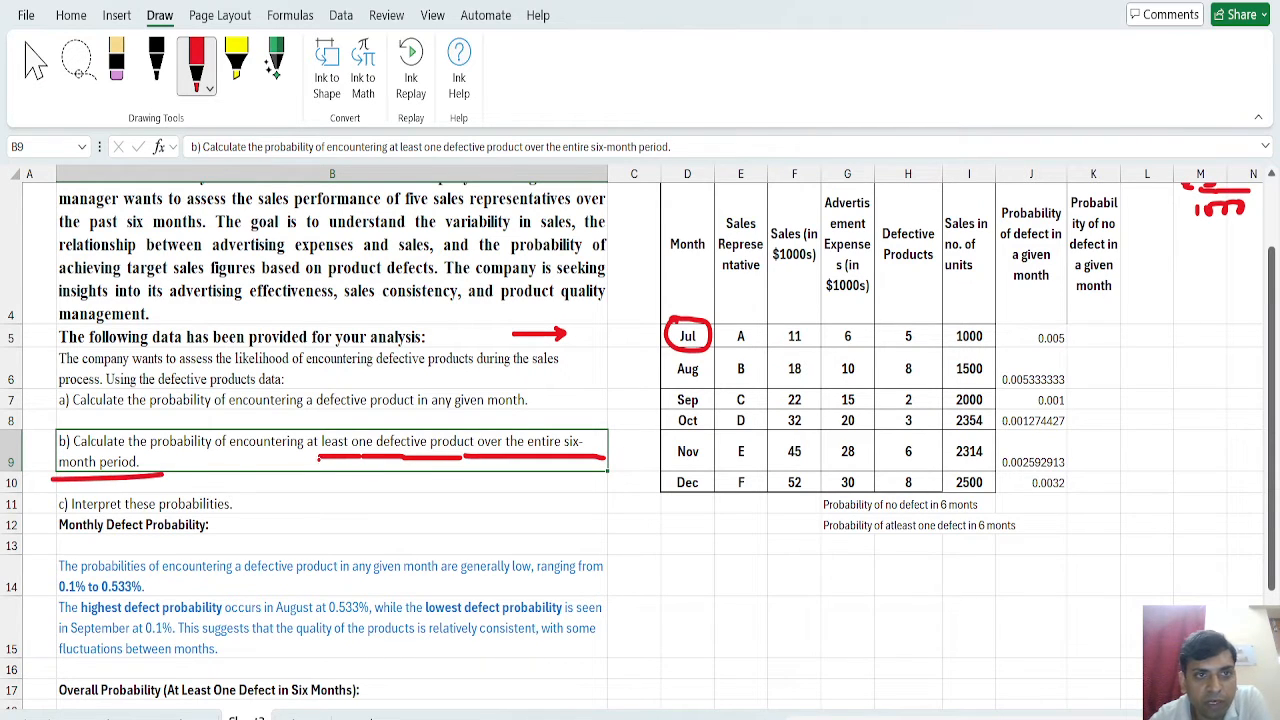
{"action": "left_click_drag", "start_coordinate": [306, 460], "coordinate": [334, 449]}
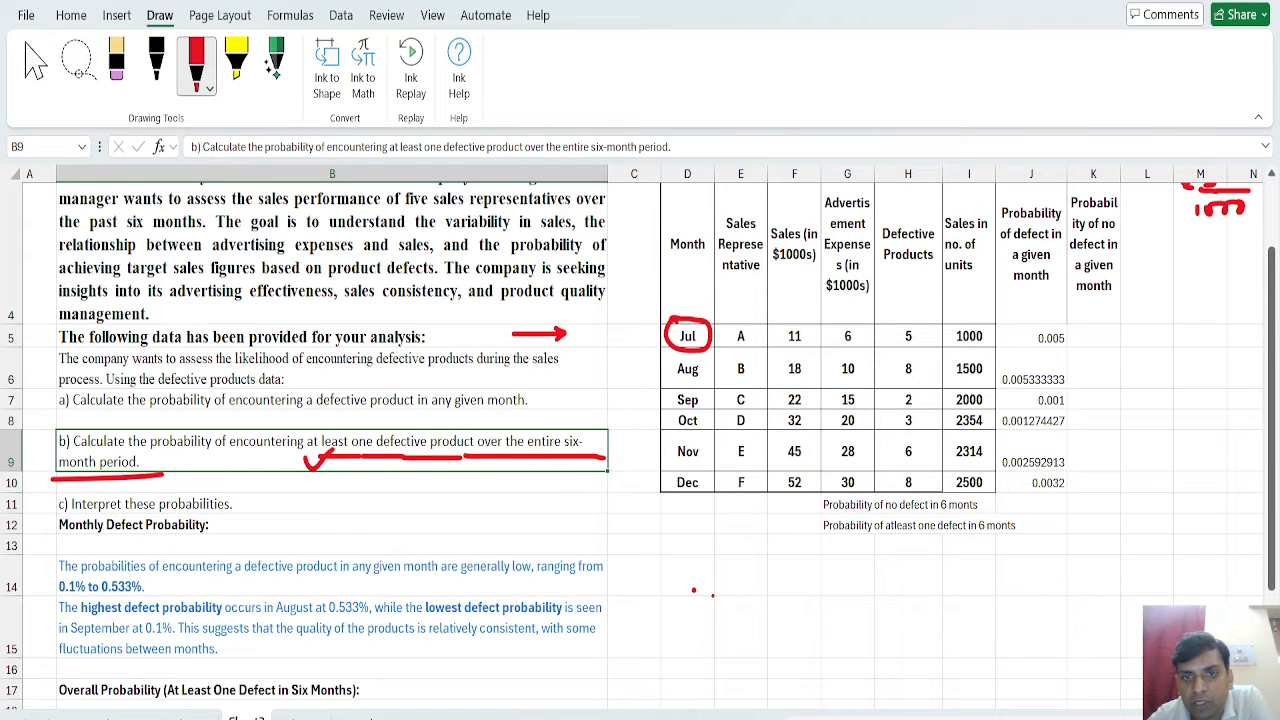
Handwrite the total probability equation P(0) + P(1) + P(2) + ... = 1 in red ink below the table.
{"action": "mouse_move", "coordinate": [712, 595]}
{"action": "left_mouse_down"}
{"action": "mouse_move", "coordinate": [695, 609]}
{"action": "mouse_move", "coordinate": [732, 608]}
{"action": "mouse_move", "coordinate": [676, 609]}
{"action": "mouse_move", "coordinate": [677, 598]}
{"action": "left_mouse_up"}
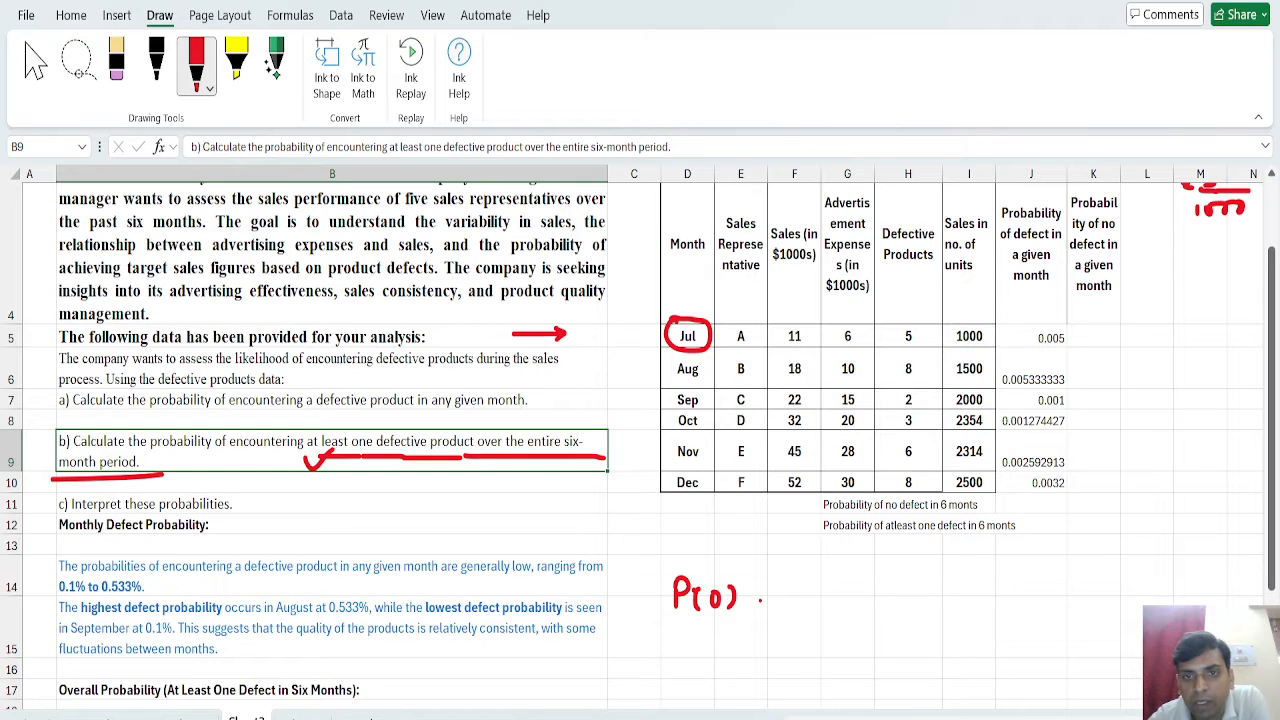
{"action": "left_click_drag", "start_coordinate": [790, 586], "coordinate": [791, 607]}
{"action": "mouse_move", "coordinate": [789, 580]}
{"action": "left_mouse_down"}
{"action": "mouse_move", "coordinate": [813, 606]}
{"action": "mouse_move", "coordinate": [893, 602]}
{"action": "mouse_move", "coordinate": [895, 587]}
{"action": "mouse_move", "coordinate": [928, 598]}
{"action": "mouse_move", "coordinate": [906, 606]}
{"action": "mouse_move", "coordinate": [961, 597]}
{"action": "left_mouse_up"}
{"action": "left_click", "coordinate": [881, 596]}
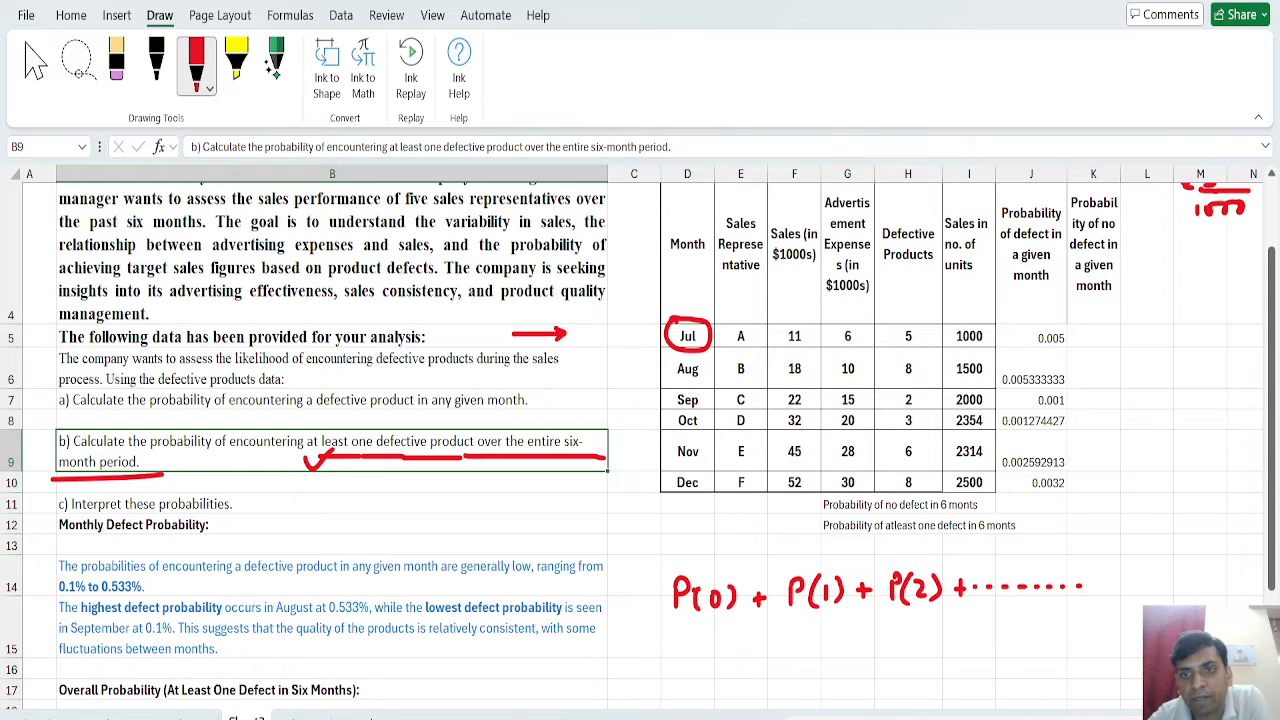
{"action": "left_click", "coordinate": [1112, 581]}
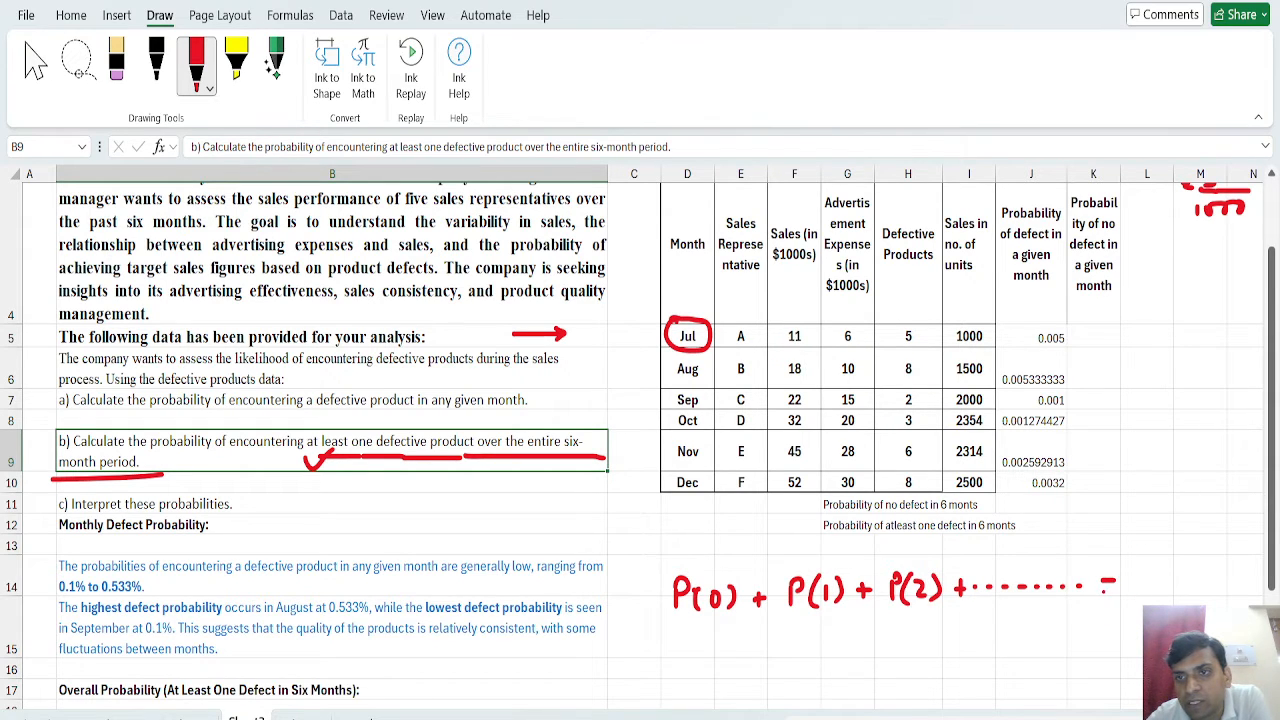
{"action": "left_click_drag", "start_coordinate": [1134, 569], "coordinate": [1135, 598]}
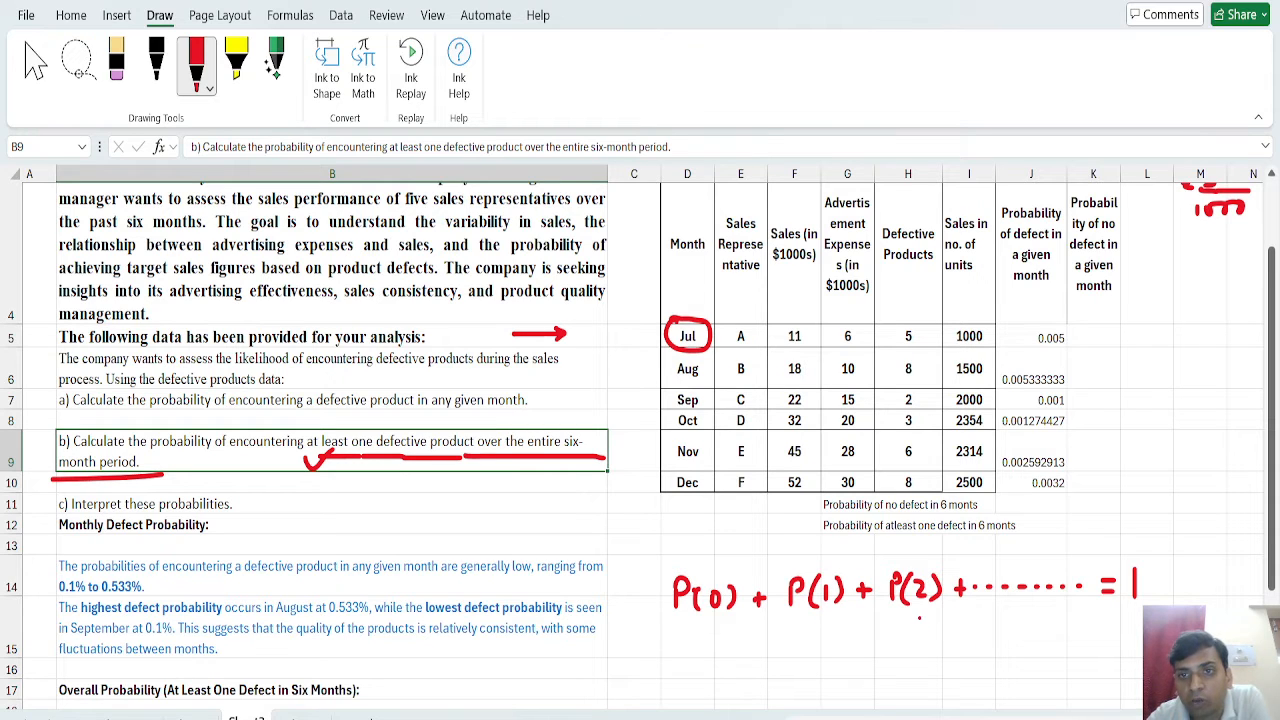
Highlight the P(1) + P(2) + ... part of the handwritten total probability equation in yellow.
{"action": "left_click", "coordinate": [236, 62]}
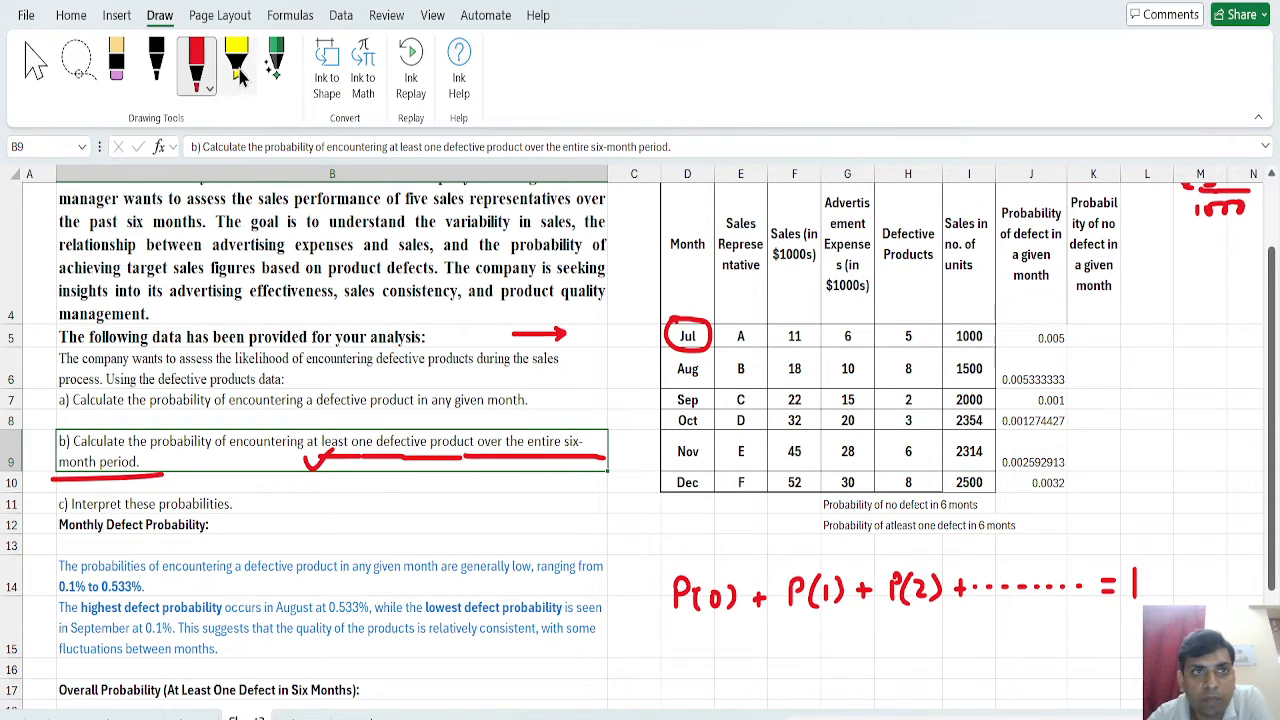
{"action": "mouse_move", "coordinate": [783, 586]}
{"action": "left_mouse_down"}
{"action": "mouse_move", "coordinate": [1088, 585]}
{"action": "mouse_move", "coordinate": [978, 570]}
{"action": "mouse_move", "coordinate": [796, 572]}
{"action": "mouse_move", "coordinate": [788, 602]}
{"action": "mouse_move", "coordinate": [1094, 600]}
{"action": "mouse_move", "coordinate": [1066, 572]}
{"action": "mouse_move", "coordinate": [978, 570]}
{"action": "mouse_move", "coordinate": [920, 586]}
{"action": "left_mouse_up"}
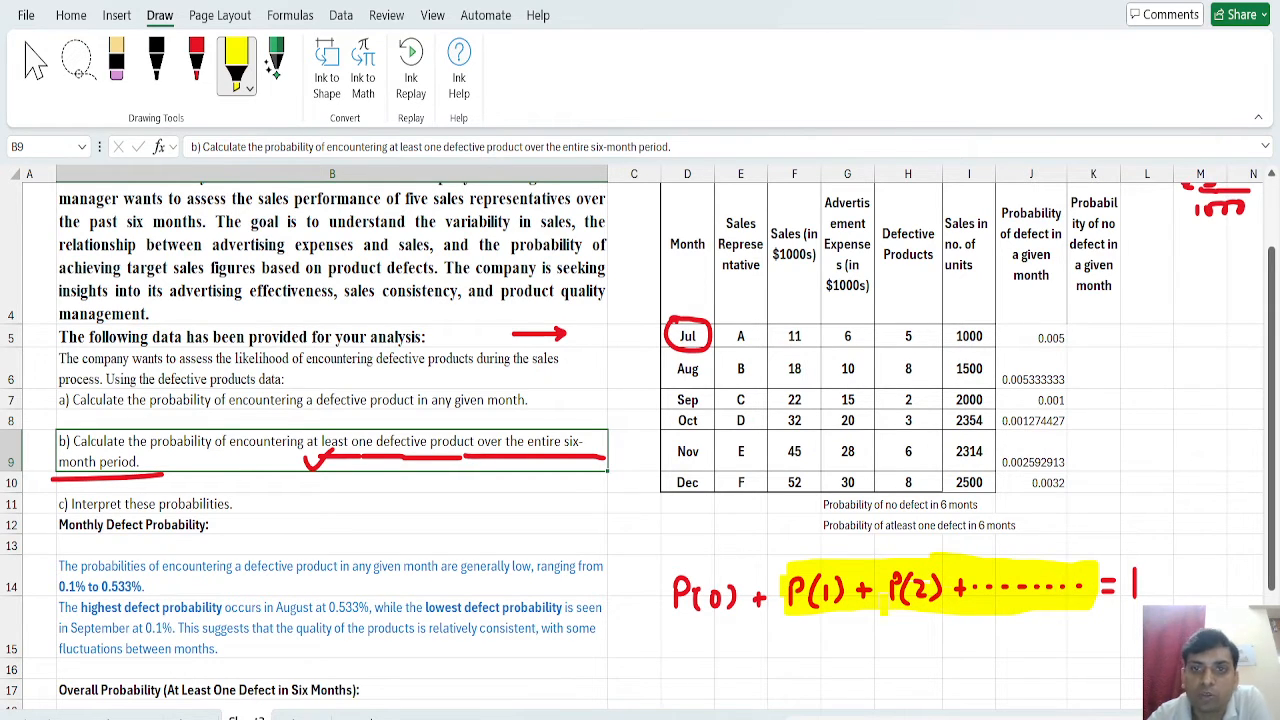
{"action": "left_click_drag", "start_coordinate": [790, 573], "coordinate": [785, 602]}
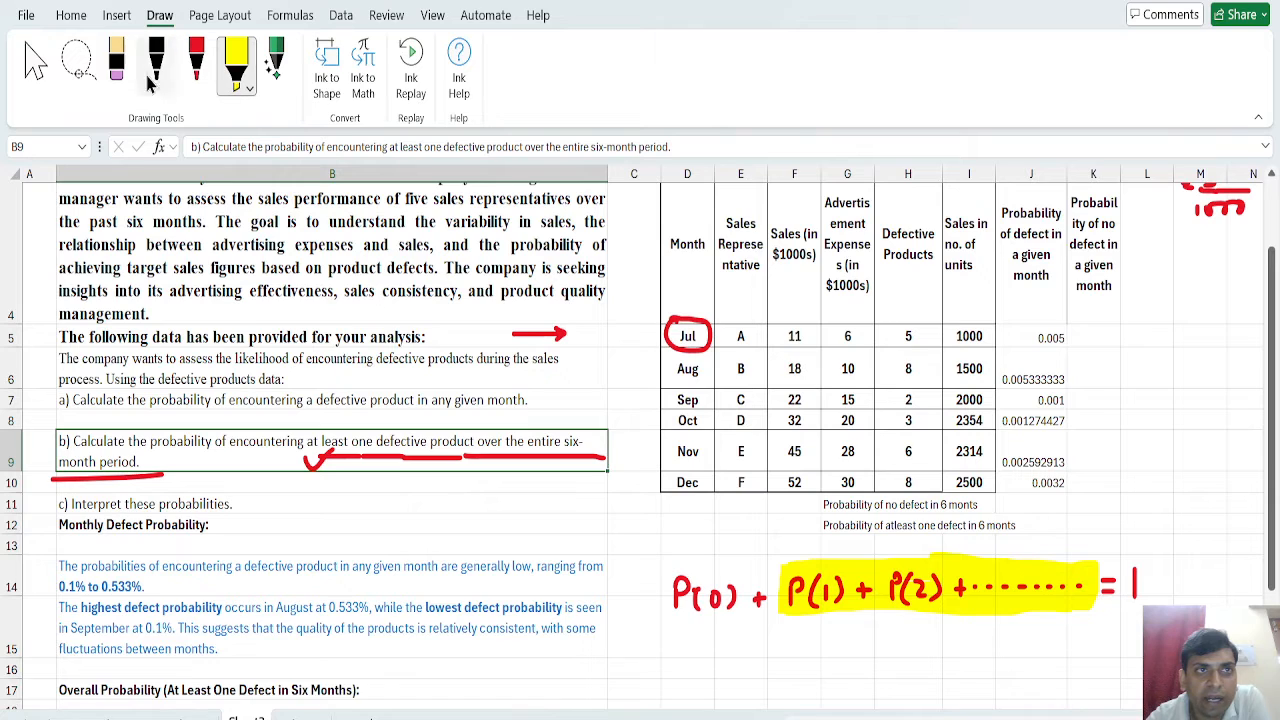
Handwrite P(1) + P(2) + ... = 1 - P(0) in red under the equation and circle P(0) in the line above.
{"action": "left_click", "coordinate": [194, 70]}
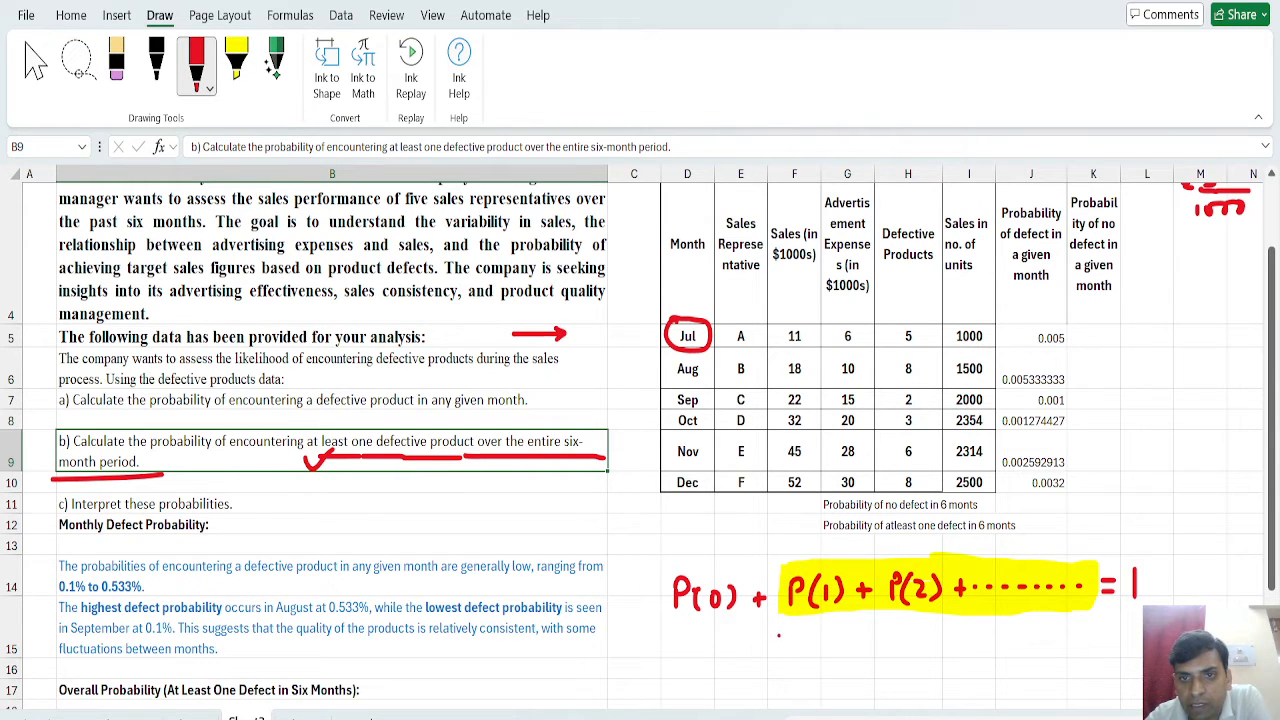
{"action": "mouse_move", "coordinate": [790, 633]}
{"action": "left_mouse_down"}
{"action": "mouse_move", "coordinate": [819, 658]}
{"action": "mouse_move", "coordinate": [843, 656]}
{"action": "left_mouse_up"}
{"action": "mouse_move", "coordinate": [850, 631]}
{"action": "left_mouse_down"}
{"action": "mouse_move", "coordinate": [852, 656]}
{"action": "mouse_move", "coordinate": [911, 654]}
{"action": "left_mouse_up"}
{"action": "left_click_drag", "start_coordinate": [917, 632], "coordinate": [955, 652]}
{"action": "left_click_drag", "start_coordinate": [946, 639], "coordinate": [988, 637]}
{"action": "left_click_drag", "start_coordinate": [994, 637], "coordinate": [1028, 638]}
{"action": "left_click_drag", "start_coordinate": [1034, 638], "coordinate": [1116, 637]}
{"action": "left_click_drag", "start_coordinate": [1102, 644], "coordinate": [1117, 644]}
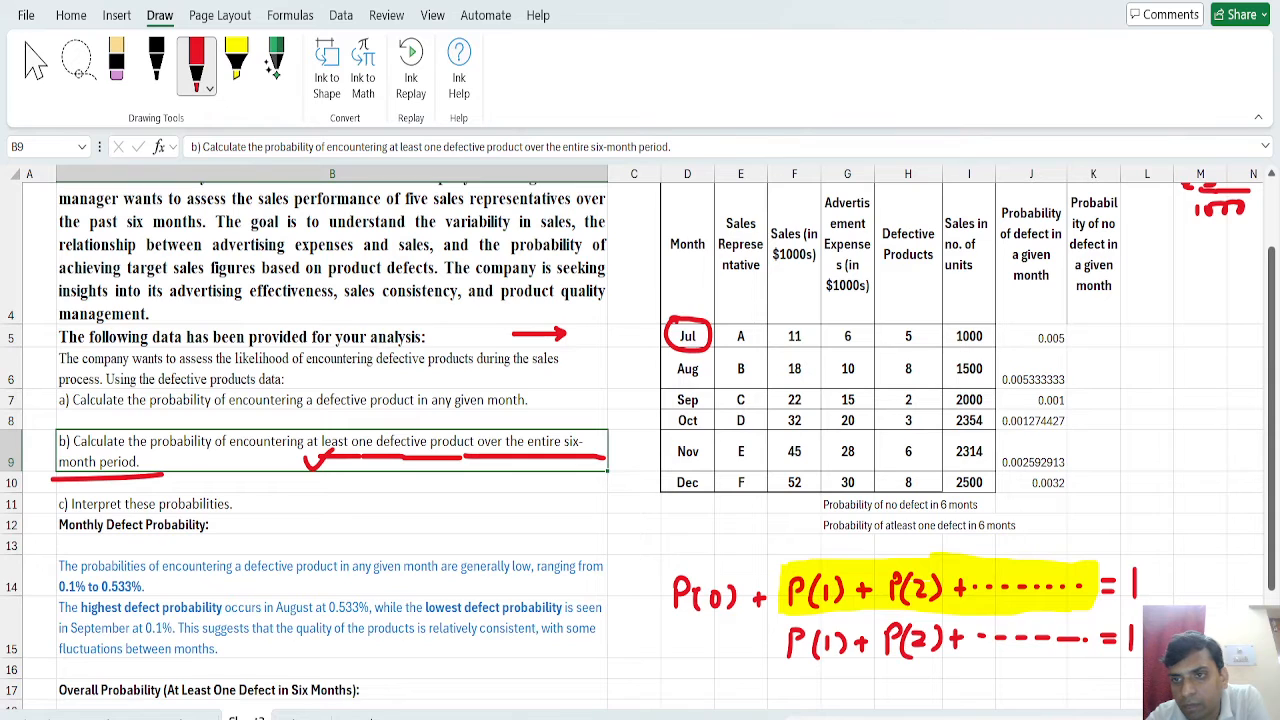
{"action": "scroll", "coordinate": [640, 430], "scroll_direction": "right", "scroll_amount": 2}
{"action": "left_click_drag", "start_coordinate": [1022, 633], "coordinate": [1036, 633]}
{"action": "left_click_drag", "start_coordinate": [1050, 622], "coordinate": [1052, 648]}
{"action": "left_click_drag", "start_coordinate": [1066, 622], "coordinate": [1100, 640]}
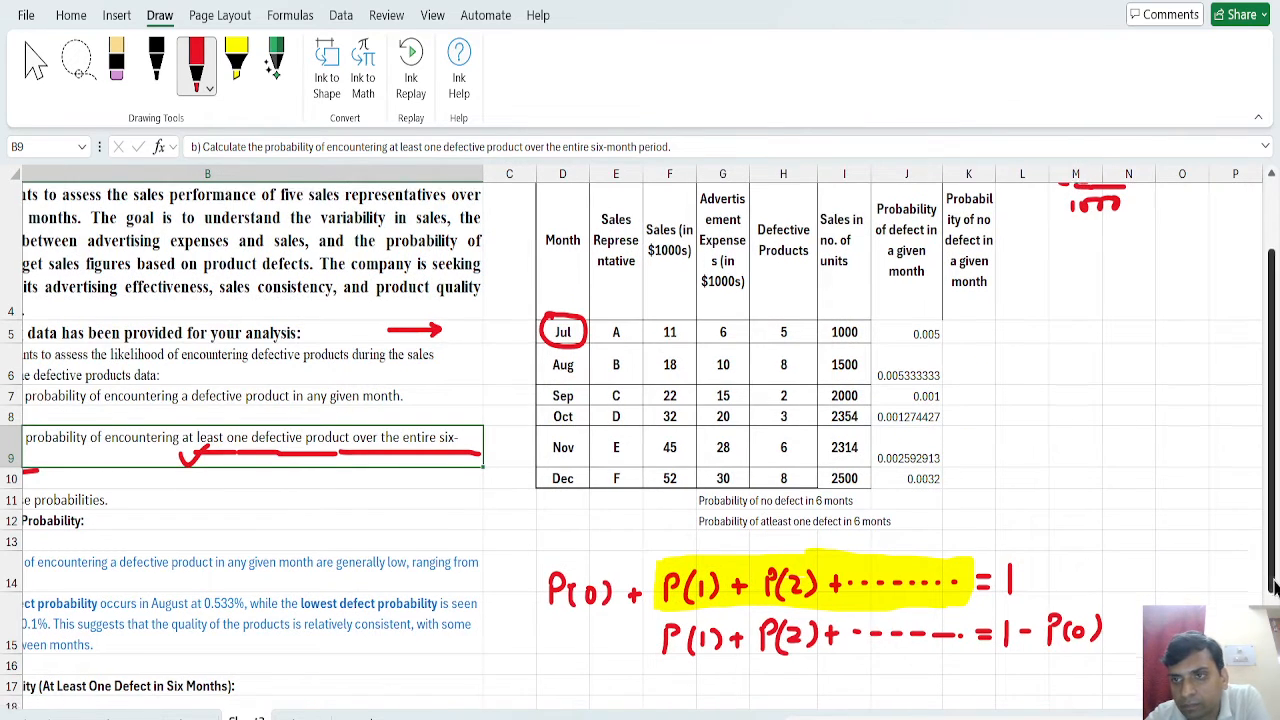
{"action": "scroll", "coordinate": [995, 549], "scroll_direction": "down", "scroll_amount": 3}
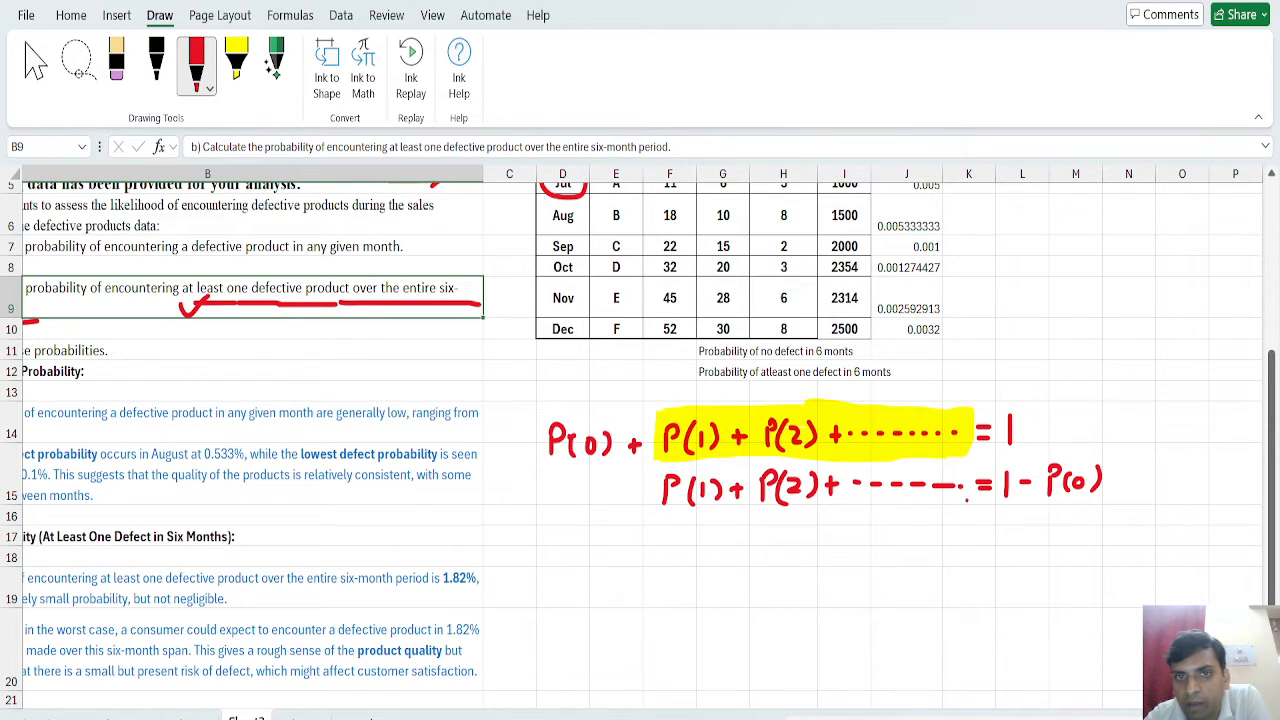
{"action": "mouse_move", "coordinate": [567, 405]}
{"action": "left_mouse_down"}
{"action": "mouse_move", "coordinate": [548, 470]}
{"action": "mouse_move", "coordinate": [618, 410]}
{"action": "mouse_move", "coordinate": [572, 400]}
{"action": "left_mouse_up"}
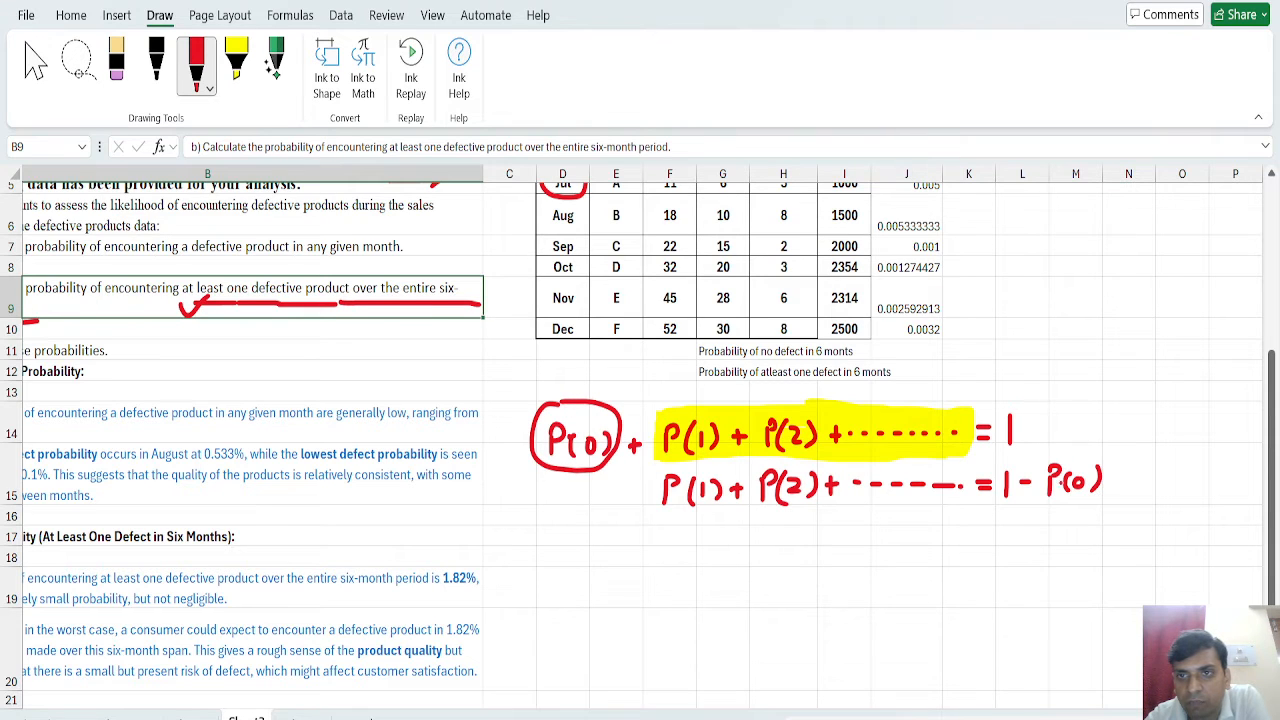
Handwrite = 1 - P(No defect over Six Month) in red as the following line and underline the words in the parentheses.
{"action": "mouse_move", "coordinate": [976, 534]}
{"action": "left_mouse_down"}
{"action": "mouse_move", "coordinate": [1081, 547]}
{"action": "mouse_move", "coordinate": [1113, 538]}
{"action": "mouse_move", "coordinate": [1116, 513]}
{"action": "left_mouse_up"}
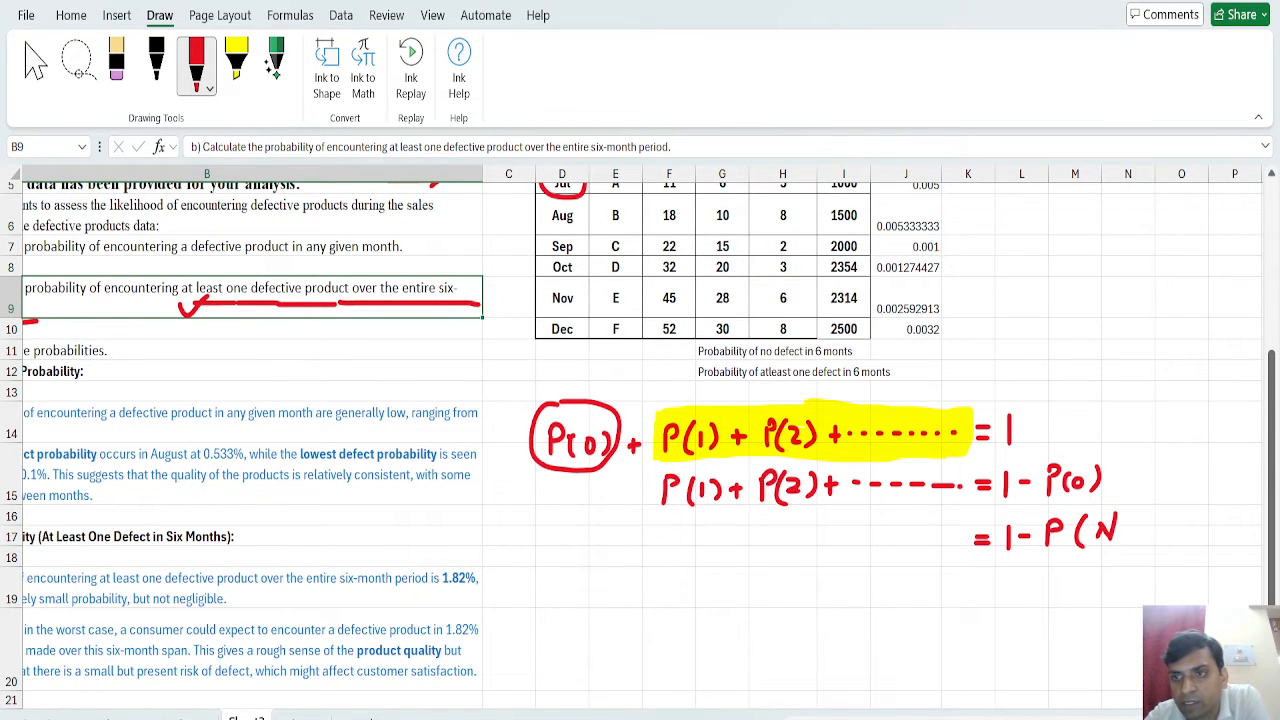
{"action": "scroll", "coordinate": [717, 558], "scroll_direction": "right", "scroll_amount": 5}
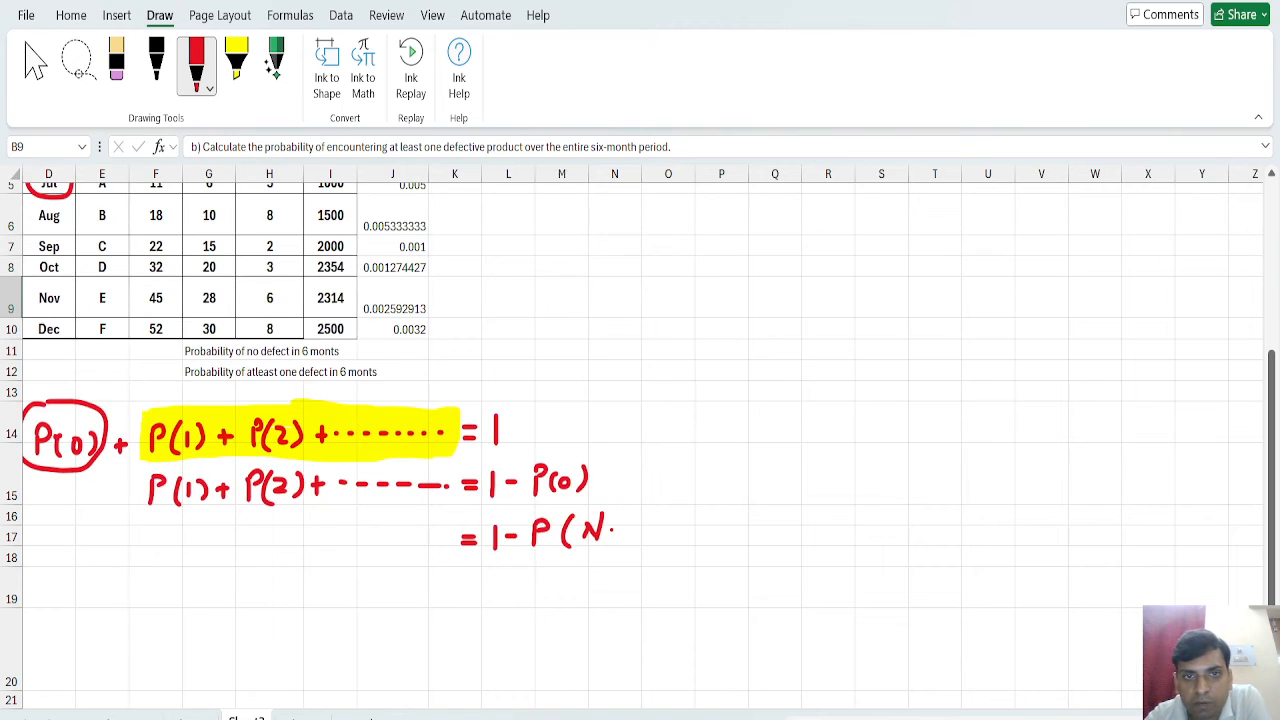
{"action": "mouse_move", "coordinate": [610, 528]}
{"action": "left_mouse_down"}
{"action": "mouse_move", "coordinate": [670, 544]}
{"action": "mouse_move", "coordinate": [678, 565]}
{"action": "mouse_move", "coordinate": [694, 534]}
{"action": "left_mouse_up"}
{"action": "left_click_drag", "start_coordinate": [690, 538], "coordinate": [732, 546]}
{"action": "mouse_move", "coordinate": [726, 531]}
{"action": "left_mouse_down"}
{"action": "mouse_move", "coordinate": [806, 528]}
{"action": "mouse_move", "coordinate": [808, 542]}
{"action": "left_mouse_up"}
{"action": "mouse_move", "coordinate": [816, 528]}
{"action": "left_mouse_down"}
{"action": "mouse_move", "coordinate": [818, 544]}
{"action": "mouse_move", "coordinate": [834, 530]}
{"action": "mouse_move", "coordinate": [892, 546]}
{"action": "left_mouse_up"}
{"action": "left_click_drag", "start_coordinate": [895, 523], "coordinate": [914, 546]}
{"action": "mouse_move", "coordinate": [914, 532]}
{"action": "left_mouse_down"}
{"action": "mouse_move", "coordinate": [902, 546]}
{"action": "mouse_move", "coordinate": [942, 546]}
{"action": "left_mouse_up"}
{"action": "left_click_drag", "start_coordinate": [944, 512], "coordinate": [966, 546]}
{"action": "left_click_drag", "start_coordinate": [976, 530], "coordinate": [1046, 548]}
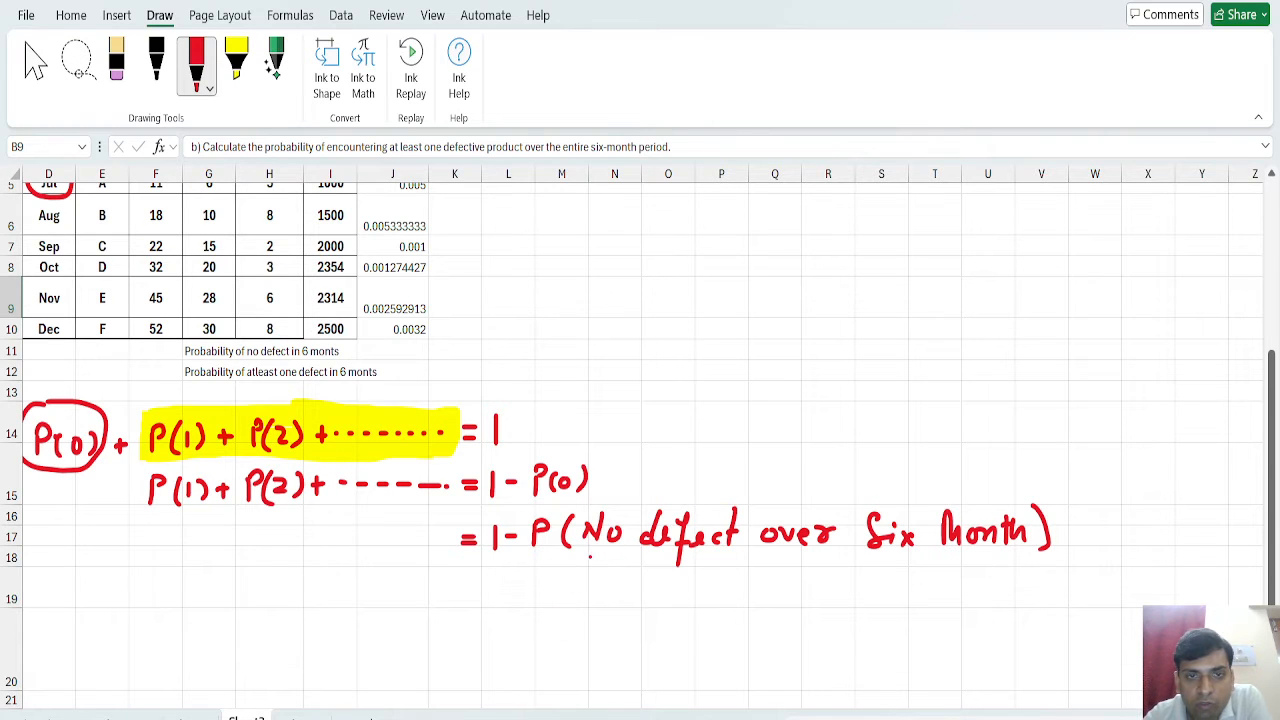
{"action": "left_click_drag", "start_coordinate": [580, 556], "coordinate": [1078, 549]}
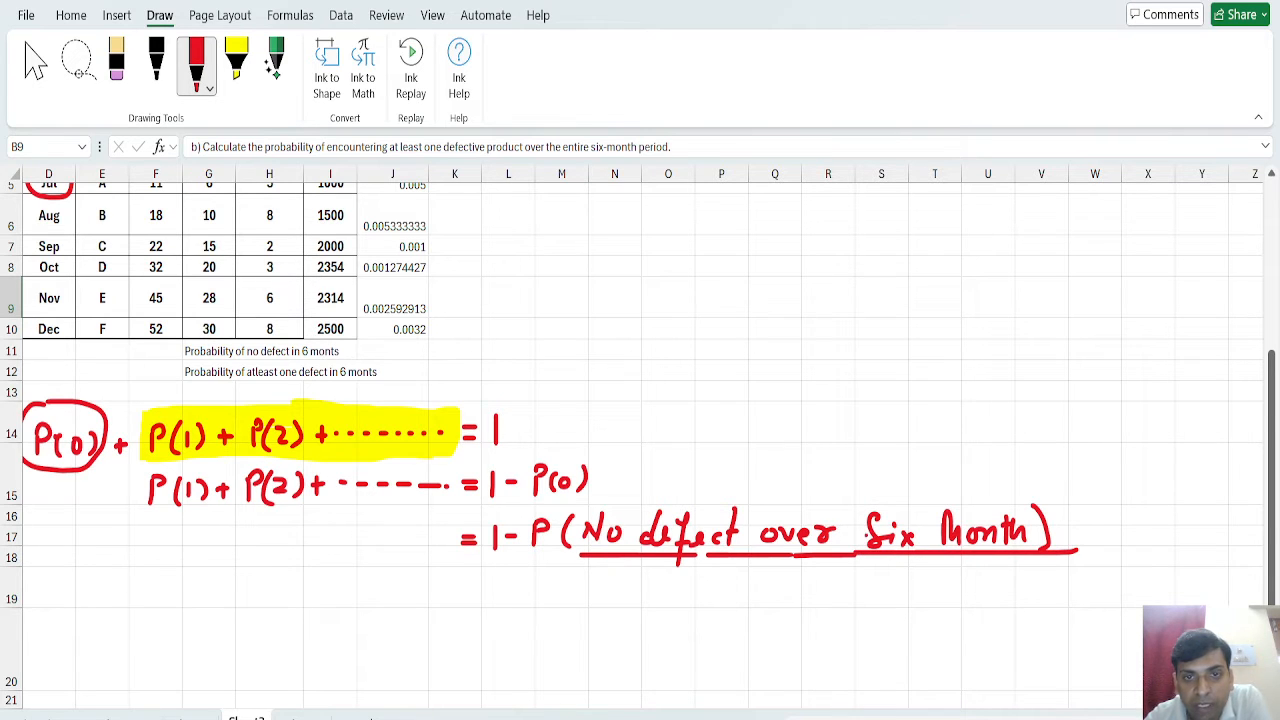
Change the pen ink to green and circle the handwritten term P(No defect over Six Month).
{"action": "scroll", "coordinate": [640, 440], "scroll_direction": "up", "scroll_amount": 2}
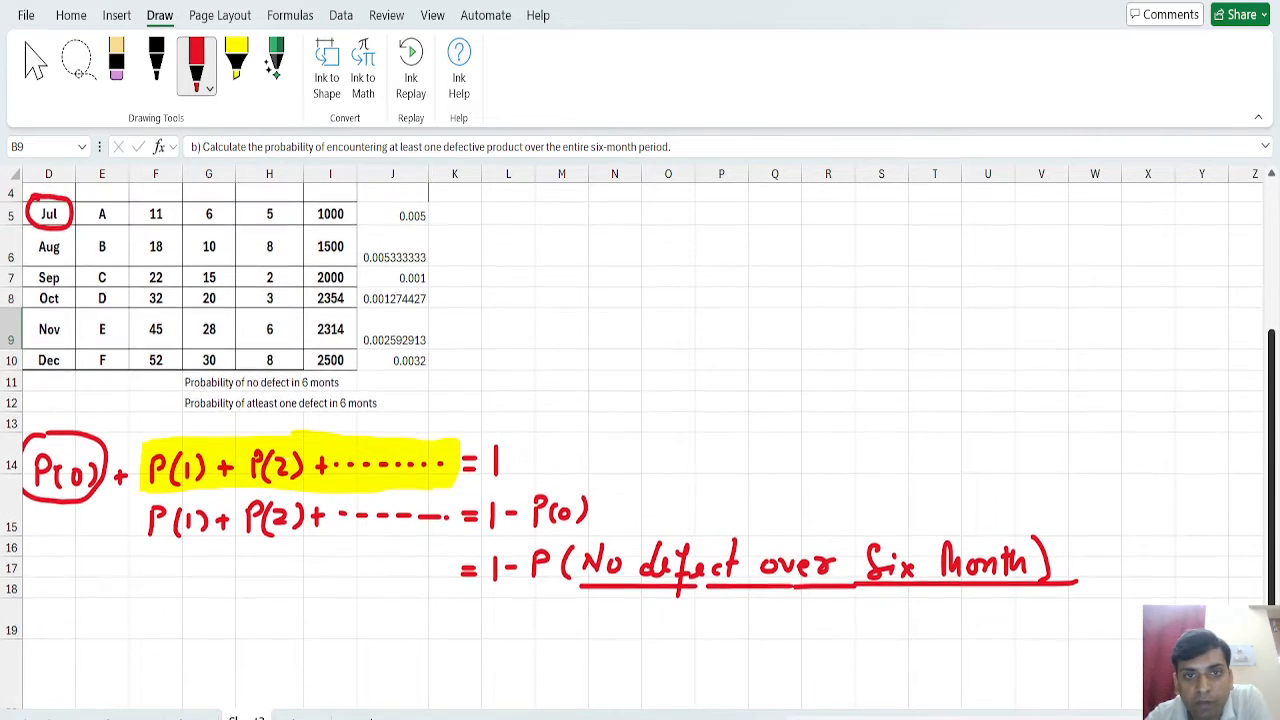
{"action": "scroll", "coordinate": [893, 440], "scroll_direction": "up", "scroll_amount": 5}
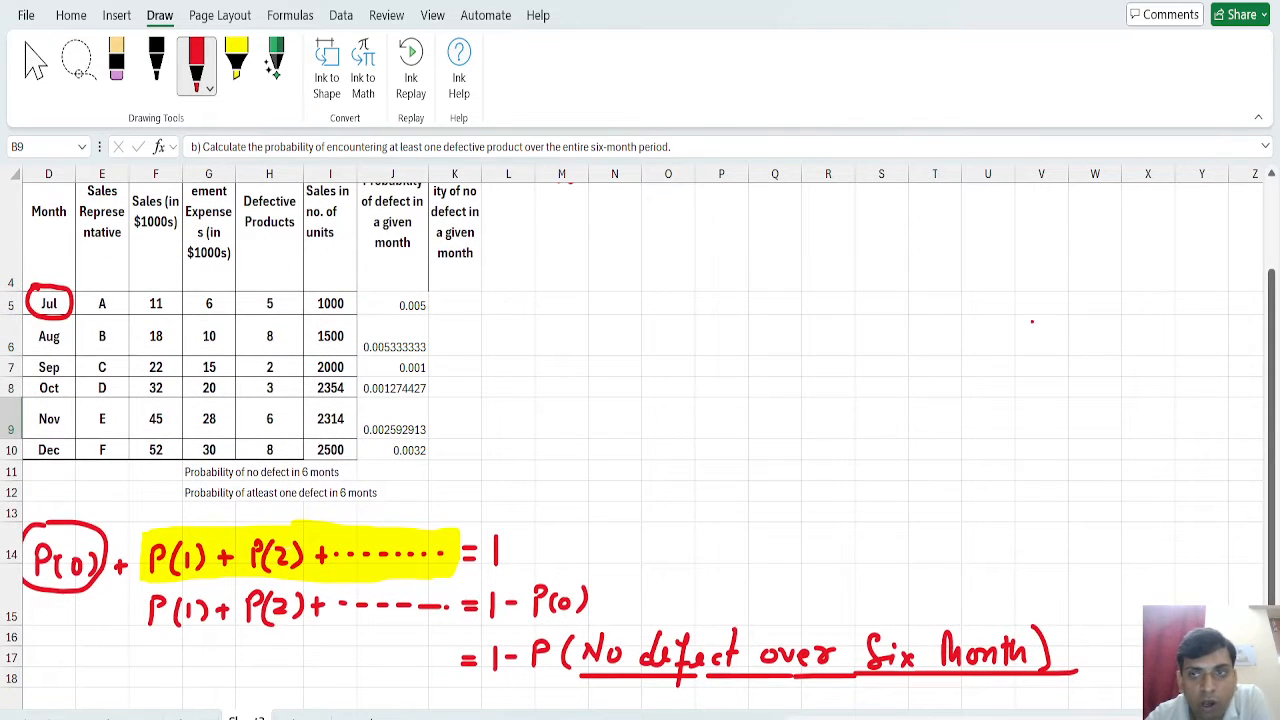
{"action": "mouse_move", "coordinate": [1271, 370]}
{"action": "left_mouse_down"}
{"action": "mouse_move", "coordinate": [1271, 359]}
{"action": "mouse_move", "coordinate": [1273, 373]}
{"action": "left_mouse_up"}
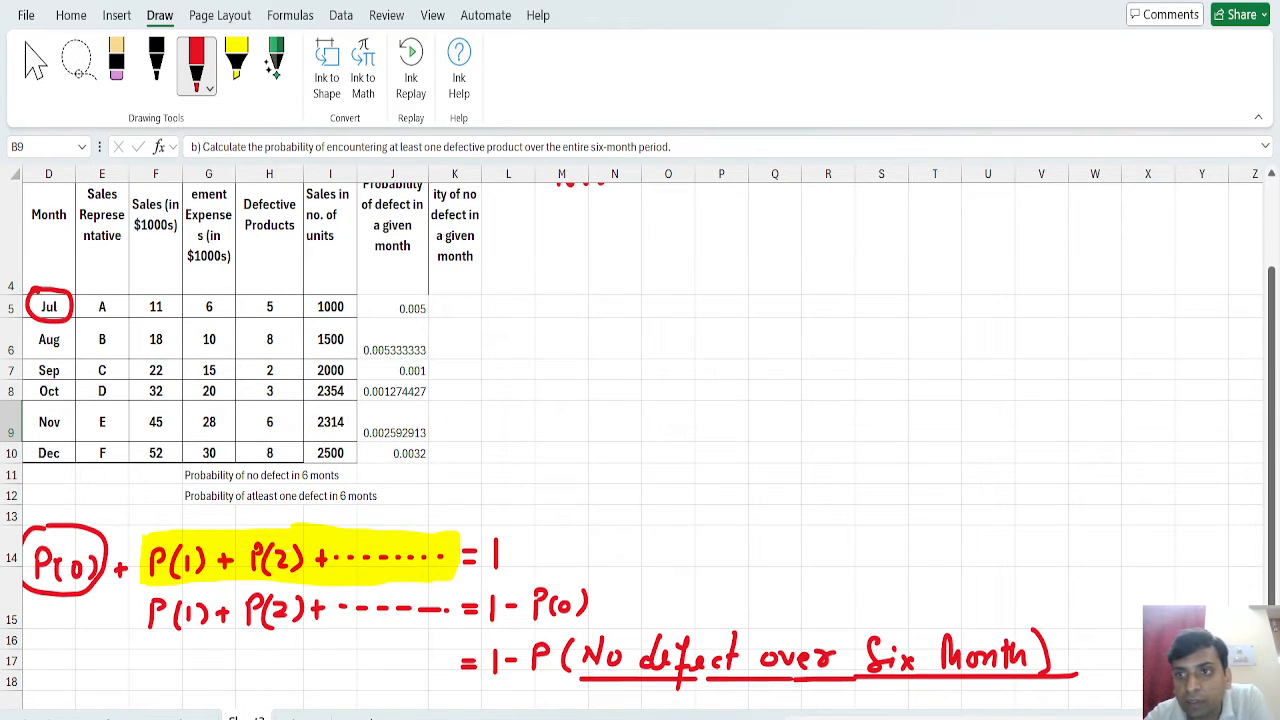
{"action": "left_click_drag", "start_coordinate": [1273, 501], "coordinate": [1273, 552]}
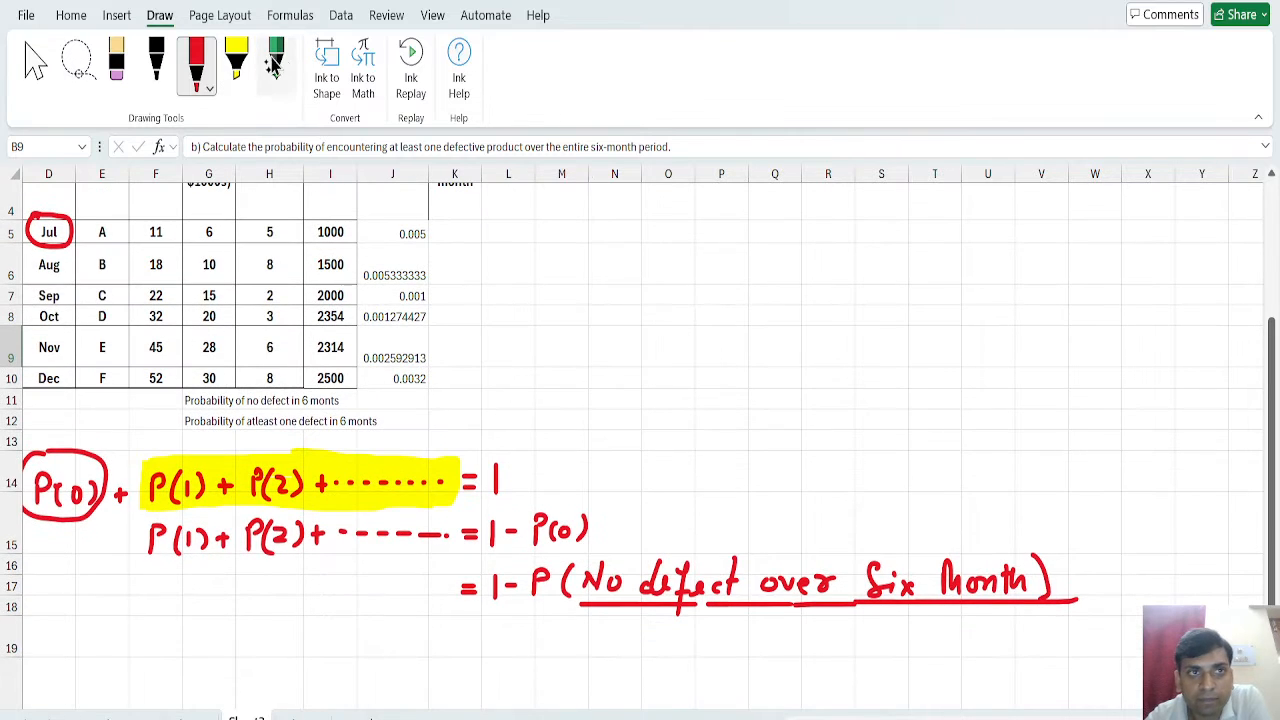
{"action": "left_click", "coordinate": [267, 324]}
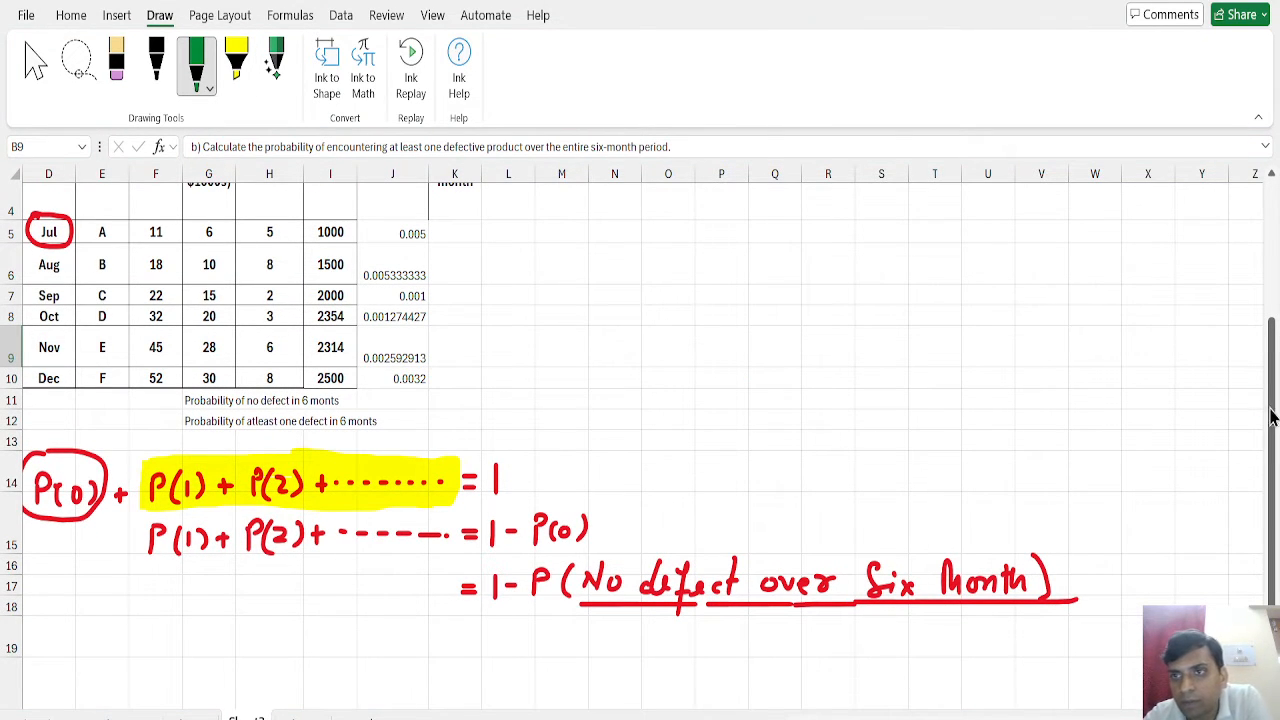
{"action": "left_click_drag", "start_coordinate": [1274, 417], "coordinate": [1276, 490]}
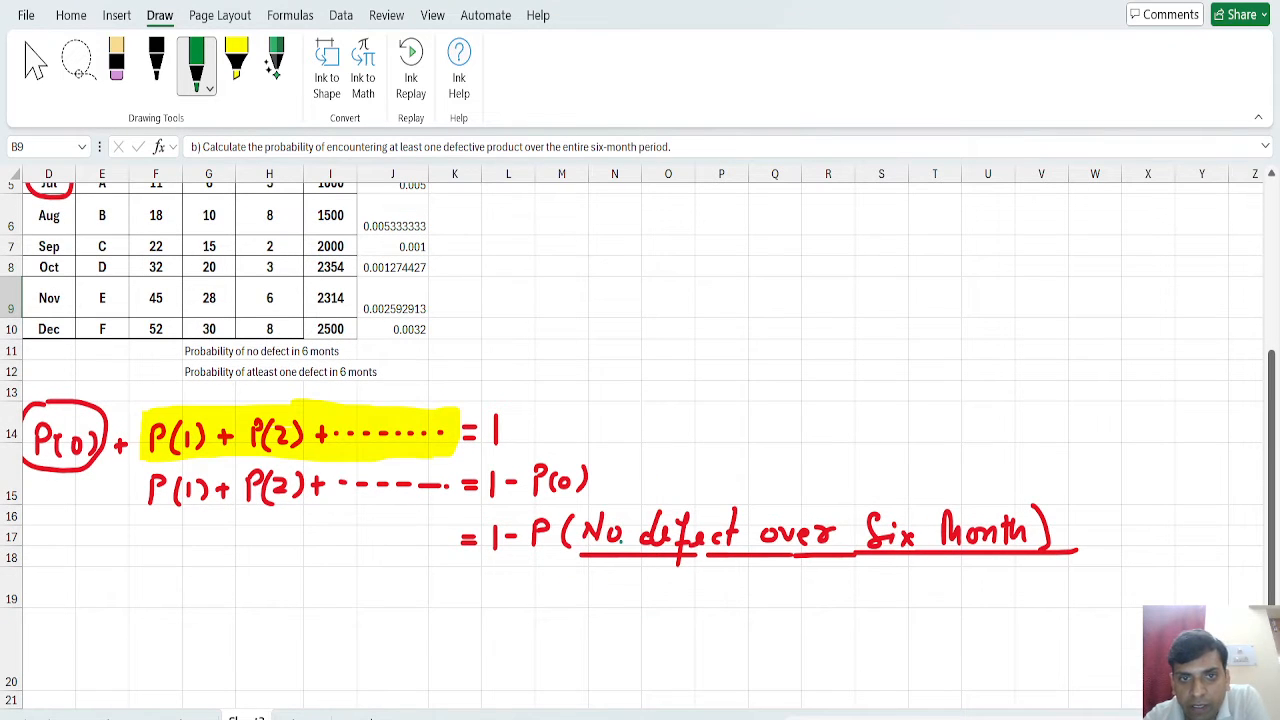
{"action": "mouse_move", "coordinate": [541, 508]}
{"action": "left_mouse_down"}
{"action": "mouse_move", "coordinate": [552, 558]}
{"action": "mouse_move", "coordinate": [958, 561]}
{"action": "mouse_move", "coordinate": [1068, 548]}
{"action": "mouse_move", "coordinate": [994, 491]}
{"action": "mouse_move", "coordinate": [552, 500]}
{"action": "mouse_move", "coordinate": [533, 514]}
{"action": "left_mouse_up"}
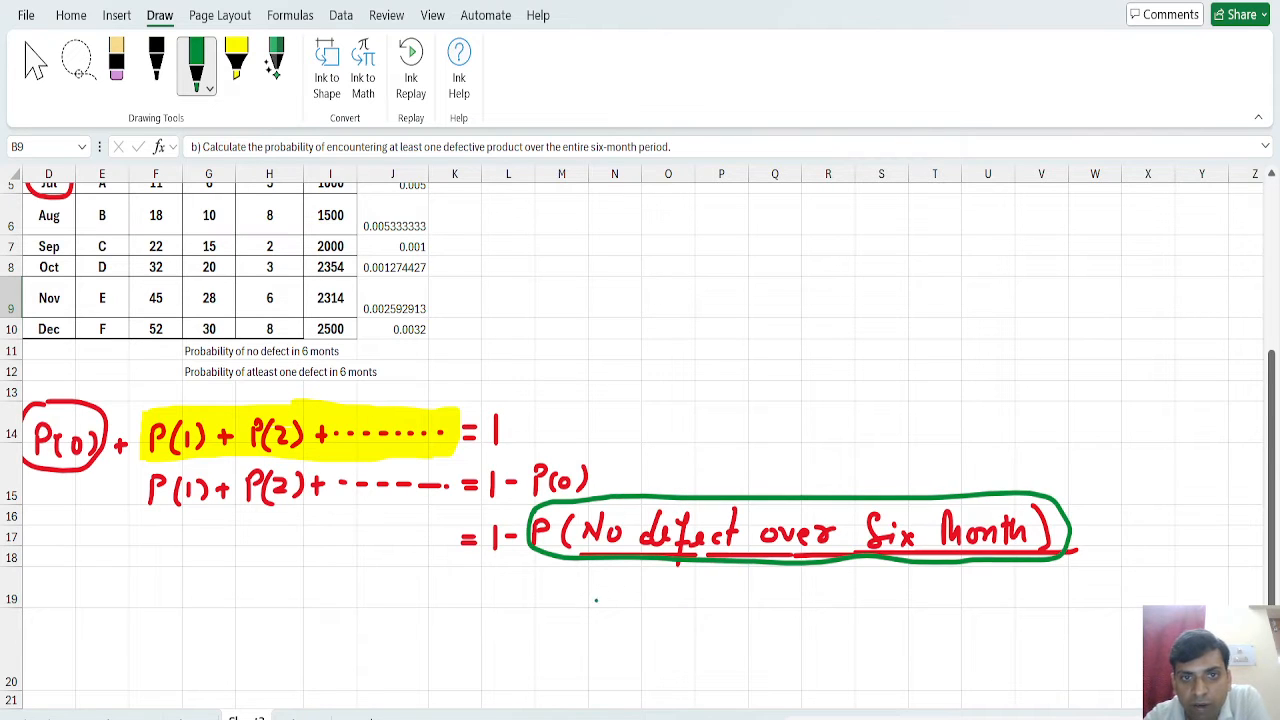
Handwrite the monthly terms P(J), P(A), P(S), P(O), P(N) and P(D) in green below the circled term.
{"action": "left_click", "coordinate": [573, 614]}
{"action": "mouse_move", "coordinate": [558, 609]}
{"action": "left_mouse_down"}
{"action": "mouse_move", "coordinate": [582, 624]}
{"action": "mouse_move", "coordinate": [614, 597]}
{"action": "left_mouse_up"}
{"action": "left_click_drag", "start_coordinate": [610, 594], "coordinate": [613, 624]}
{"action": "mouse_move", "coordinate": [683, 590]}
{"action": "left_mouse_down"}
{"action": "mouse_move", "coordinate": [683, 622]}
{"action": "mouse_move", "coordinate": [684, 607]}
{"action": "left_mouse_up"}
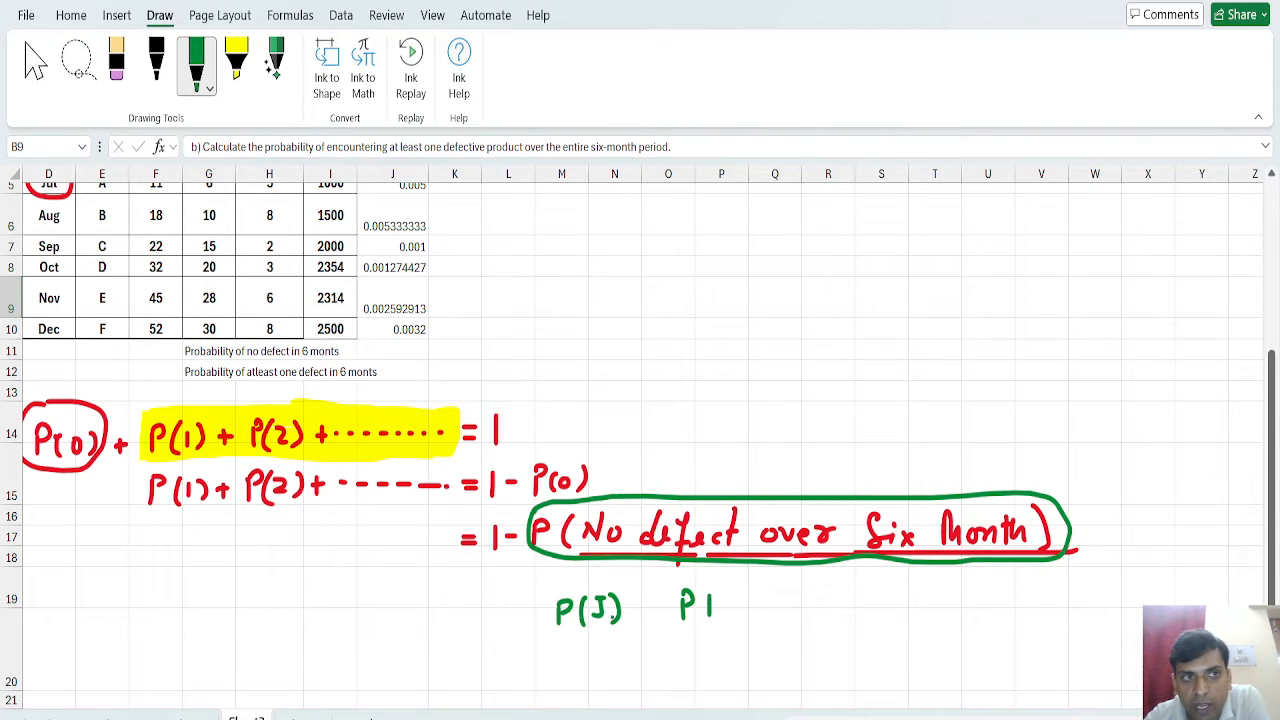
{"action": "mouse_move", "coordinate": [710, 594]}
{"action": "left_mouse_down"}
{"action": "mouse_move", "coordinate": [726, 614]}
{"action": "mouse_move", "coordinate": [700, 616]}
{"action": "left_mouse_up"}
{"action": "left_click_drag", "start_coordinate": [735, 588], "coordinate": [740, 612]}
{"action": "mouse_move", "coordinate": [806, 588]}
{"action": "left_mouse_down"}
{"action": "mouse_move", "coordinate": [804, 614]}
{"action": "mouse_move", "coordinate": [806, 602]}
{"action": "mouse_move", "coordinate": [842, 598]}
{"action": "mouse_move", "coordinate": [836, 608]}
{"action": "left_mouse_up"}
{"action": "mouse_move", "coordinate": [832, 580]}
{"action": "left_mouse_down"}
{"action": "mouse_move", "coordinate": [830, 612]}
{"action": "mouse_move", "coordinate": [872, 610]}
{"action": "left_mouse_up"}
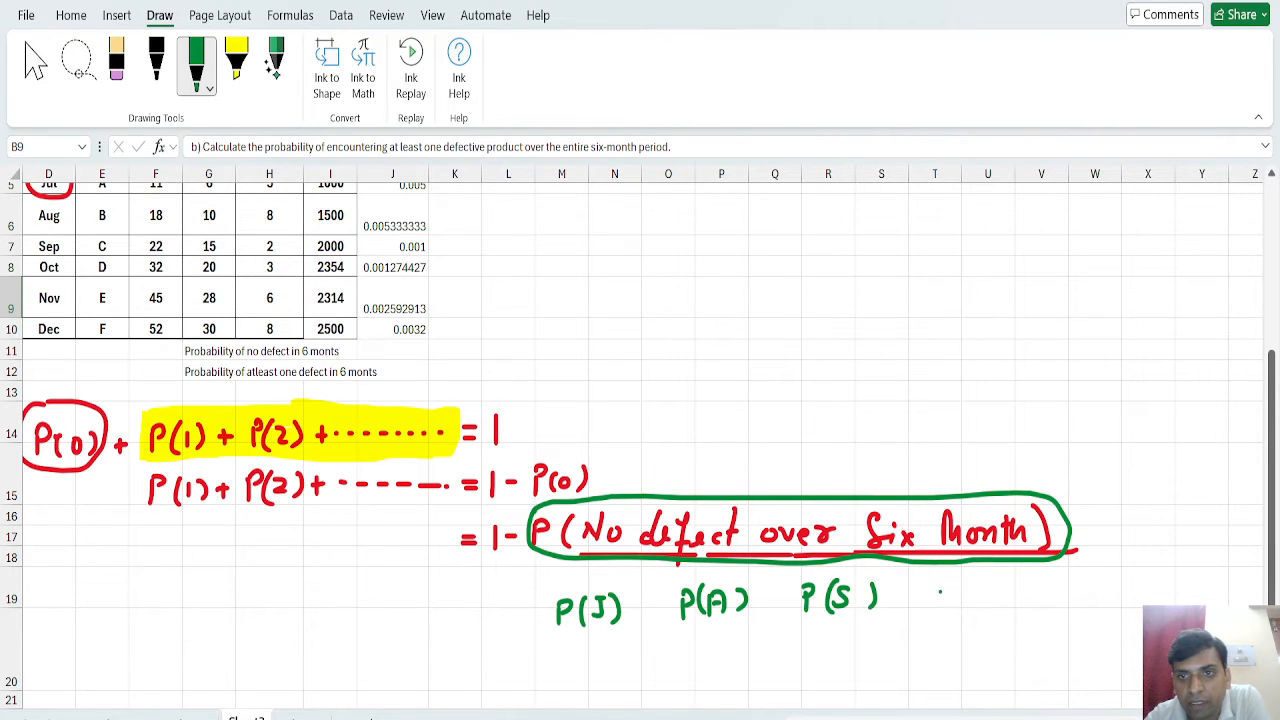
{"action": "mouse_move", "coordinate": [940, 586]}
{"action": "left_mouse_down"}
{"action": "mouse_move", "coordinate": [938, 614]}
{"action": "mouse_move", "coordinate": [944, 598]}
{"action": "mouse_move", "coordinate": [968, 606]}
{"action": "mouse_move", "coordinate": [982, 586]}
{"action": "mouse_move", "coordinate": [998, 604]}
{"action": "left_mouse_up"}
{"action": "left_click_drag", "start_coordinate": [1077, 580], "coordinate": [1074, 606]}
{"action": "mouse_move", "coordinate": [1076, 576]}
{"action": "left_mouse_down"}
{"action": "mouse_move", "coordinate": [1098, 594]}
{"action": "mouse_move", "coordinate": [1132, 594]}
{"action": "left_mouse_up"}
{"action": "scroll", "coordinate": [640, 440], "scroll_direction": "right", "scroll_amount": 3}
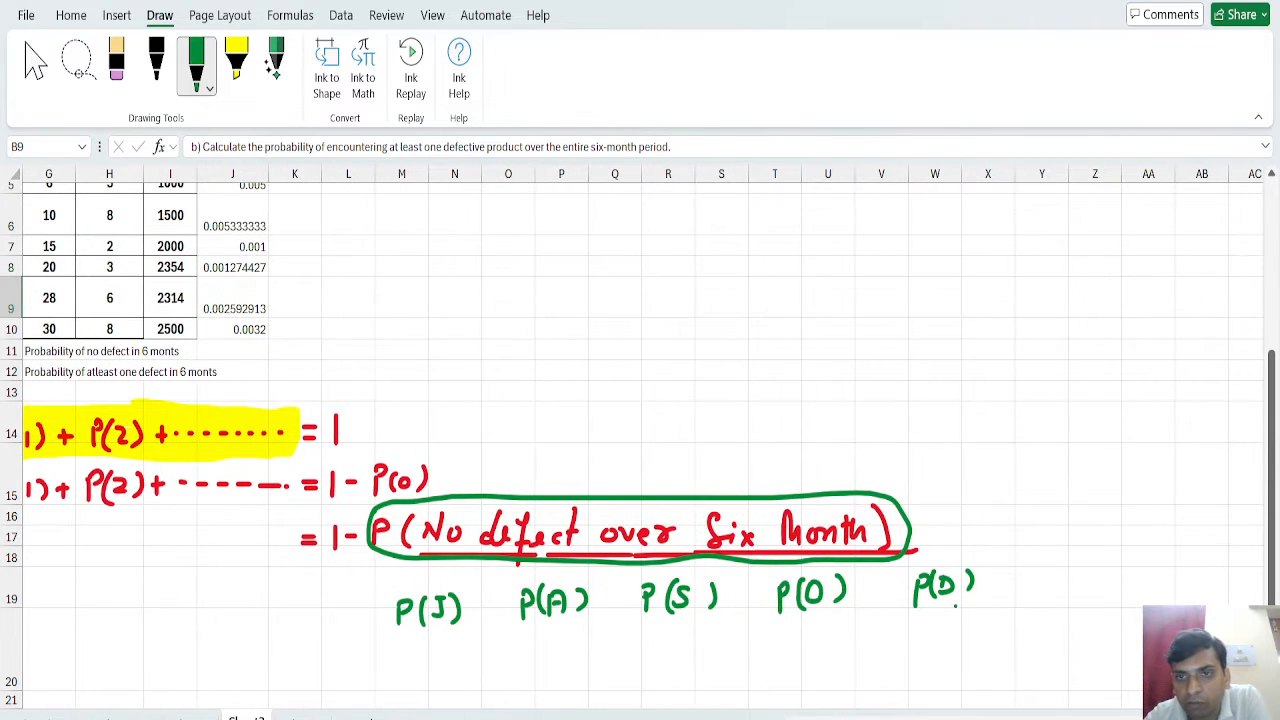
{"action": "left_click_drag", "start_coordinate": [944, 572], "coordinate": [962, 592]}
{"action": "mouse_move", "coordinate": [1040, 572]}
{"action": "left_mouse_down"}
{"action": "mouse_move", "coordinate": [1040, 596]}
{"action": "mouse_move", "coordinate": [1044, 580]}
{"action": "mouse_move", "coordinate": [1090, 590]}
{"action": "left_mouse_up"}
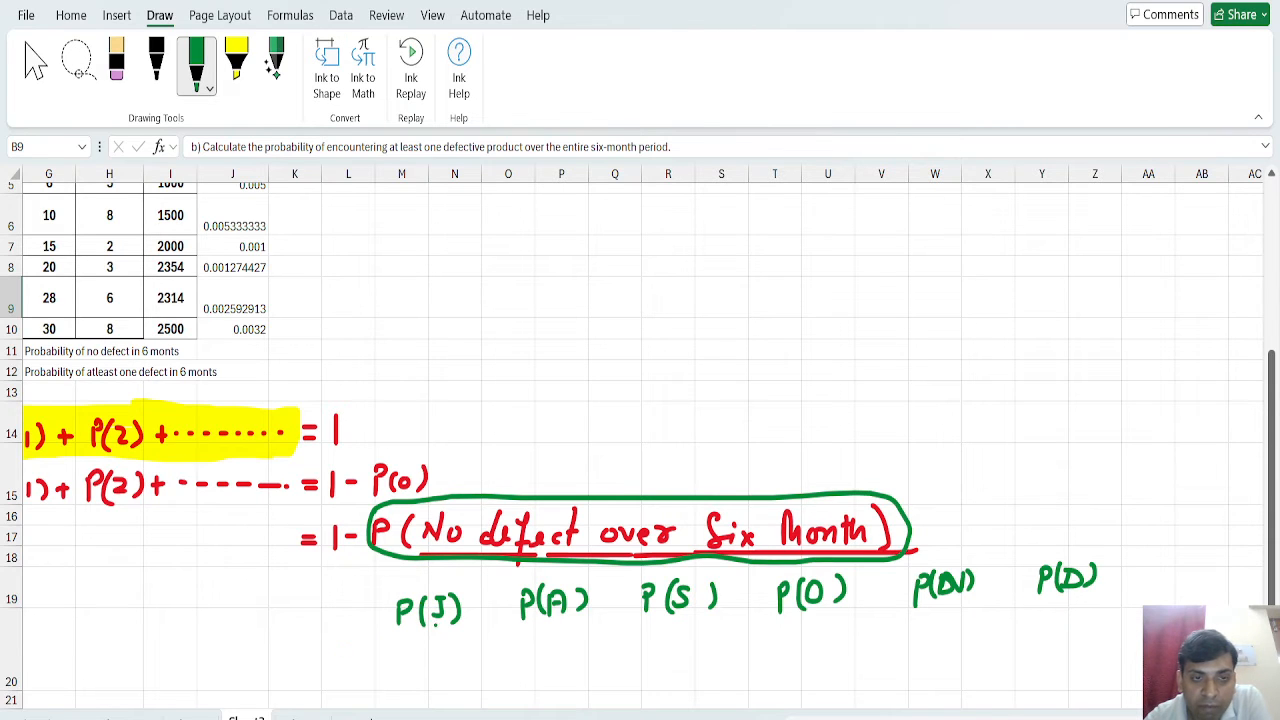
Write green & signs between the six monthly probability terms and add a small mark under the first one.
{"action": "mouse_move", "coordinate": [488, 616]}
{"action": "left_mouse_down"}
{"action": "mouse_move", "coordinate": [474, 597]}
{"action": "mouse_move", "coordinate": [487, 605]}
{"action": "left_mouse_up"}
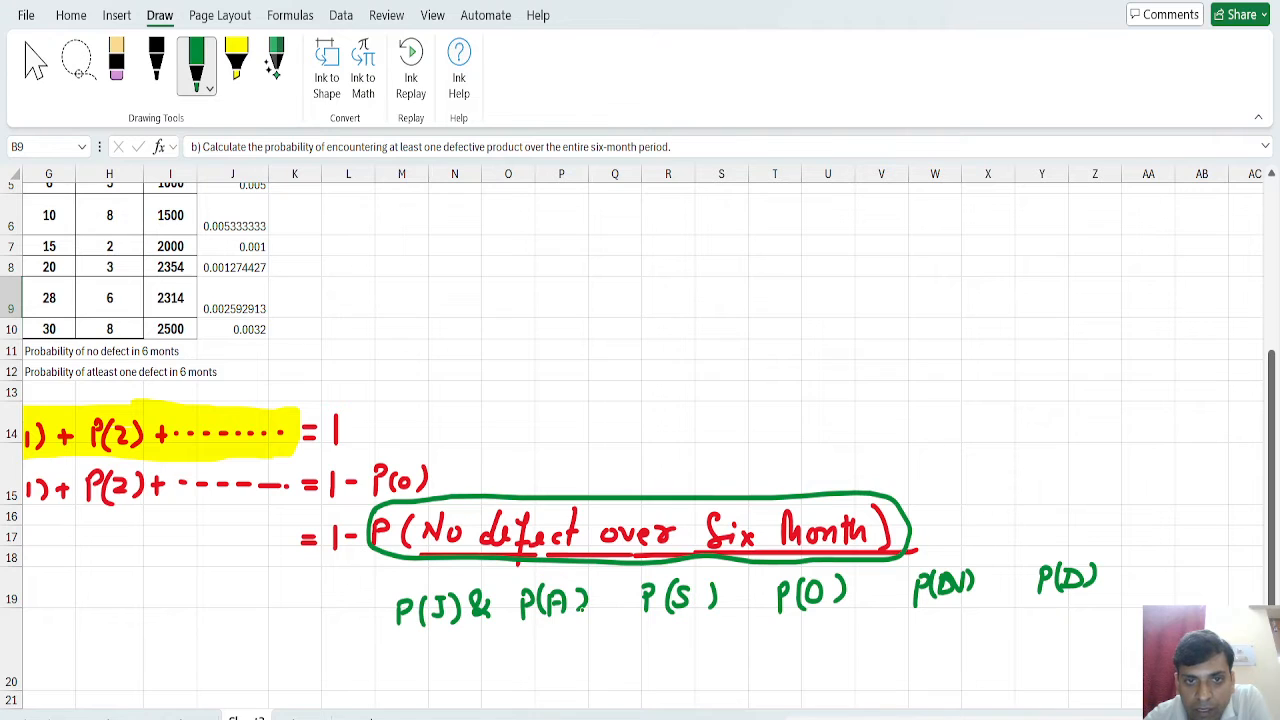
{"action": "mouse_move", "coordinate": [622, 606]}
{"action": "left_mouse_down"}
{"action": "mouse_move", "coordinate": [610, 584]}
{"action": "mouse_move", "coordinate": [624, 598]}
{"action": "left_mouse_up"}
{"action": "left_click_drag", "start_coordinate": [765, 609], "coordinate": [764, 598]}
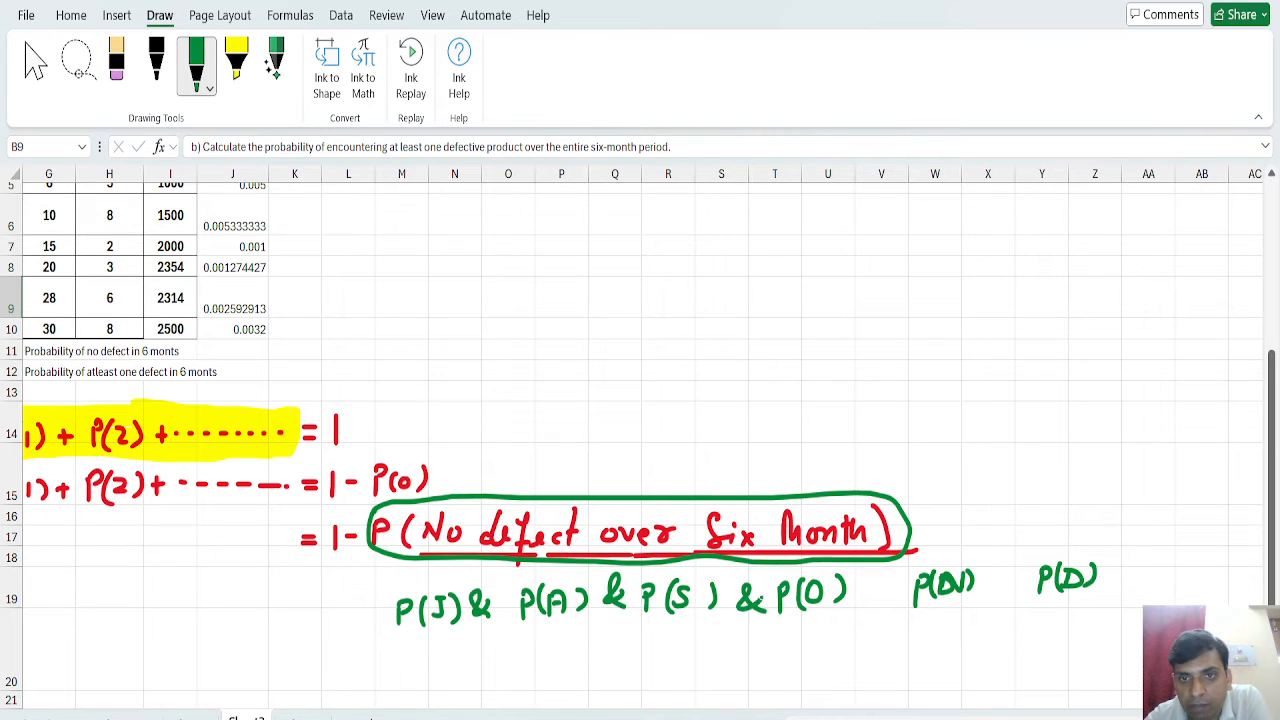
{"action": "mouse_move", "coordinate": [884, 606]}
{"action": "left_mouse_down"}
{"action": "mouse_move", "coordinate": [868, 582]}
{"action": "mouse_move", "coordinate": [884, 600]}
{"action": "left_mouse_up"}
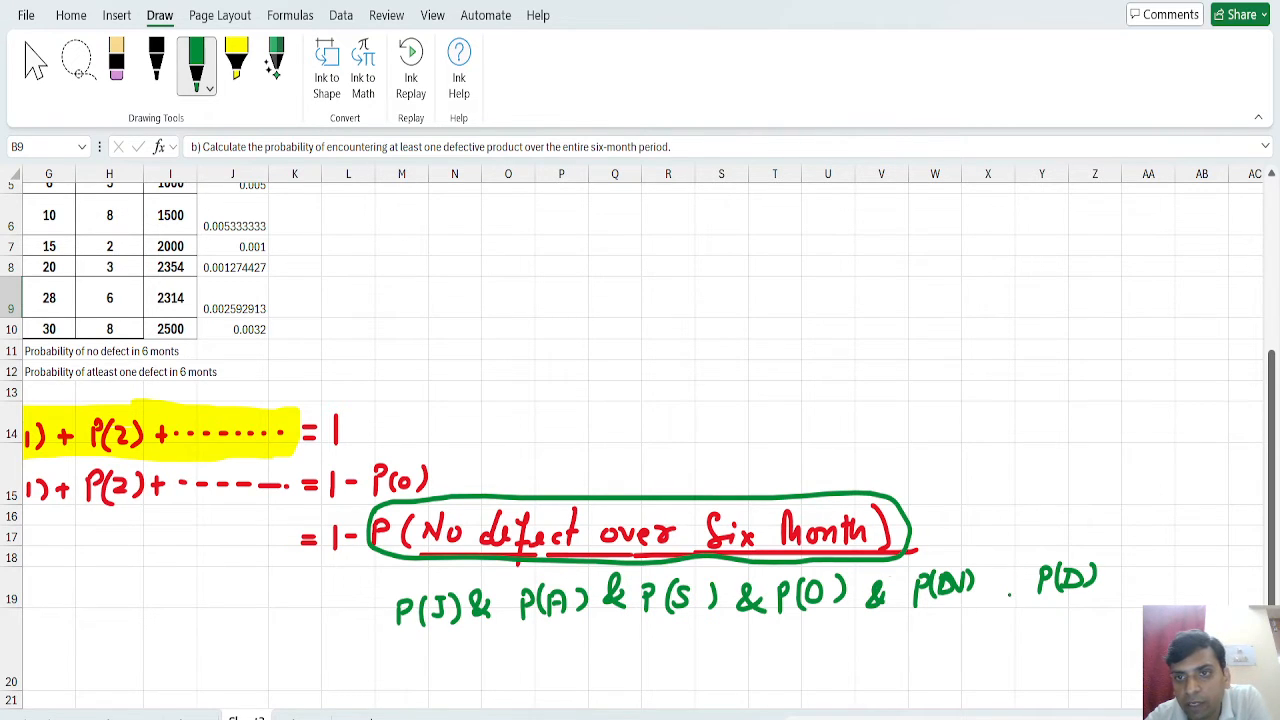
{"action": "mouse_move", "coordinate": [1008, 593]}
{"action": "left_mouse_down"}
{"action": "mouse_move", "coordinate": [996, 572]}
{"action": "mouse_move", "coordinate": [1016, 590]}
{"action": "left_mouse_up"}
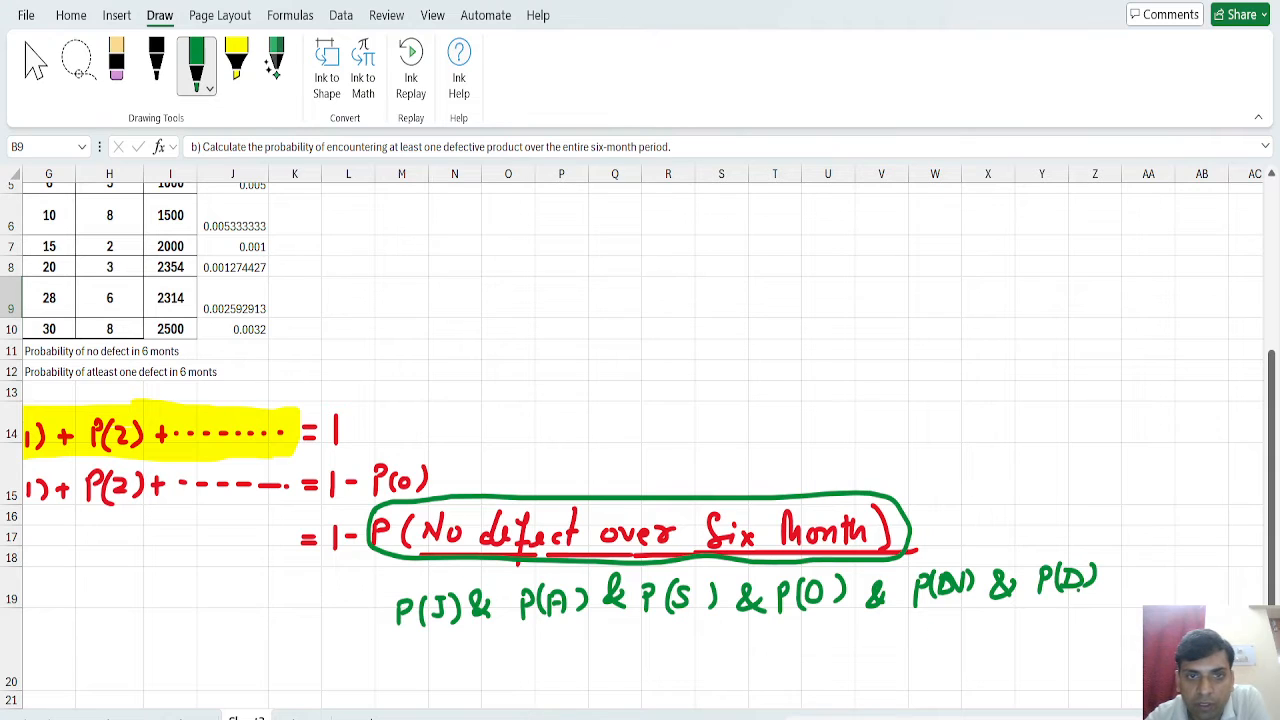
{"action": "left_click_drag", "start_coordinate": [472, 627], "coordinate": [492, 621]}
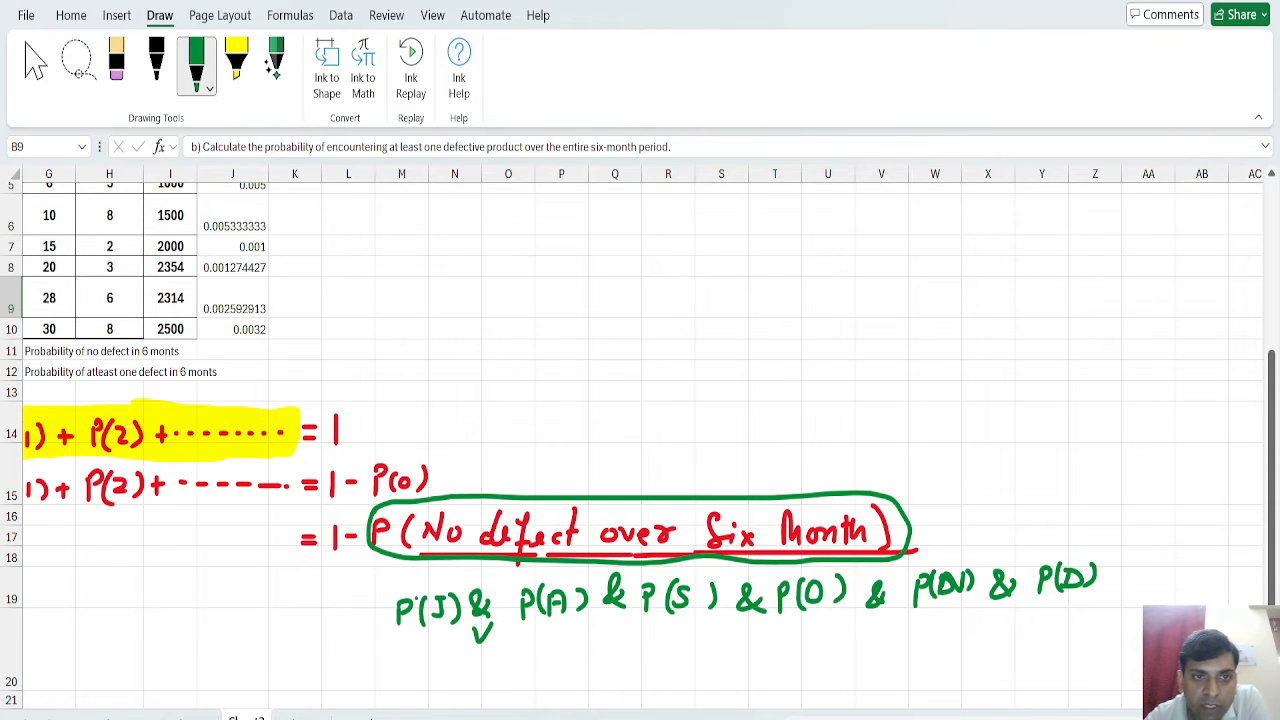
Highlight the five handwritten & signs between the monthly probability terms in yellow.
{"action": "left_click", "coordinate": [236, 60]}
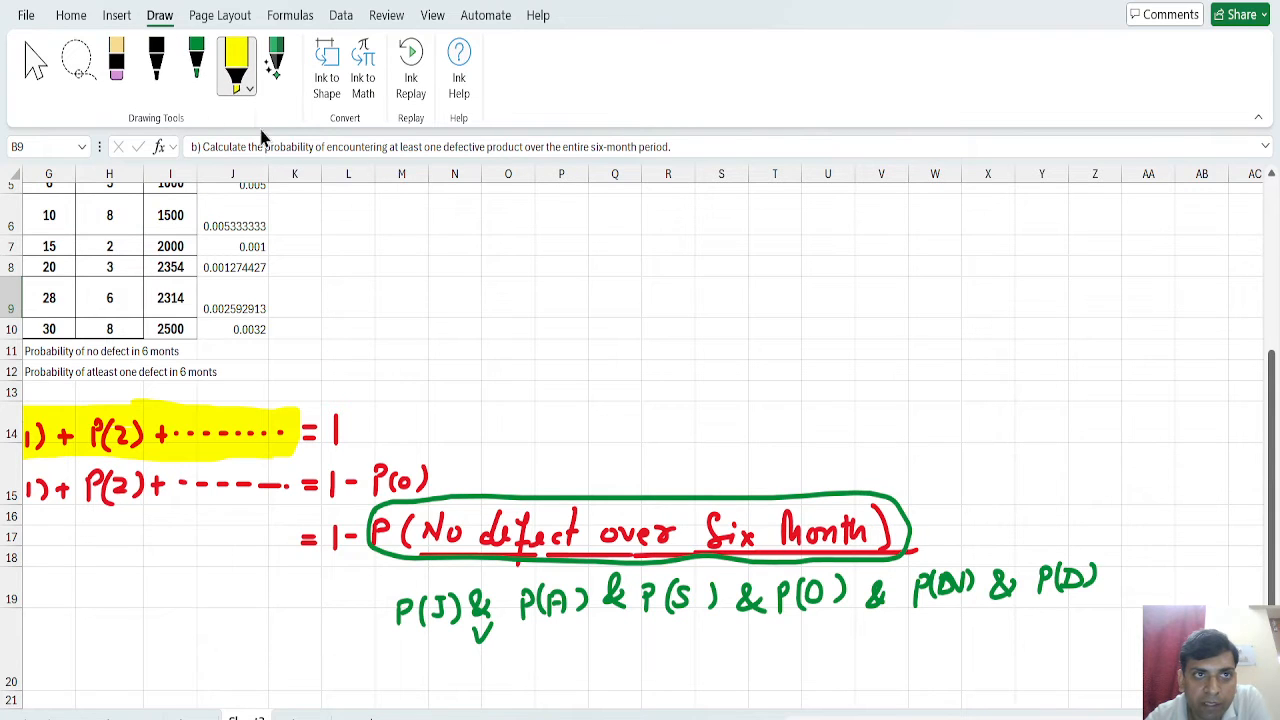
{"action": "mouse_move", "coordinate": [474, 612]}
{"action": "left_mouse_down"}
{"action": "mouse_move", "coordinate": [470, 580]}
{"action": "mouse_move", "coordinate": [502, 630]}
{"action": "mouse_move", "coordinate": [492, 585]}
{"action": "left_mouse_up"}
{"action": "mouse_move", "coordinate": [597, 611]}
{"action": "left_mouse_down"}
{"action": "mouse_move", "coordinate": [595, 580]}
{"action": "mouse_move", "coordinate": [623, 624]}
{"action": "mouse_move", "coordinate": [627, 586]}
{"action": "left_mouse_up"}
{"action": "mouse_move", "coordinate": [731, 575]}
{"action": "left_mouse_down"}
{"action": "mouse_move", "coordinate": [768, 622]}
{"action": "mouse_move", "coordinate": [735, 612]}
{"action": "left_mouse_up"}
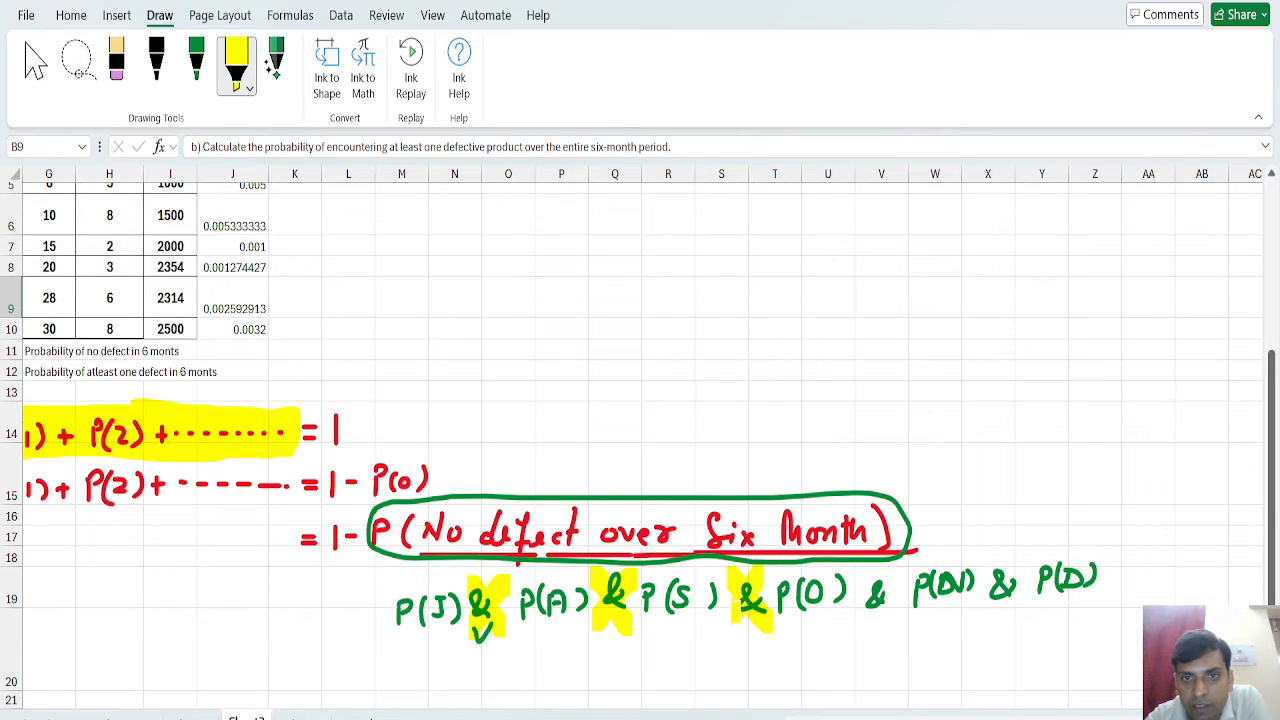
{"action": "mouse_move", "coordinate": [868, 570]}
{"action": "left_mouse_down"}
{"action": "mouse_move", "coordinate": [892, 622]}
{"action": "mouse_move", "coordinate": [866, 626]}
{"action": "left_mouse_up"}
{"action": "mouse_move", "coordinate": [988, 562]}
{"action": "left_mouse_down"}
{"action": "mouse_move", "coordinate": [1012, 605]}
{"action": "mouse_move", "coordinate": [978, 612]}
{"action": "left_mouse_up"}
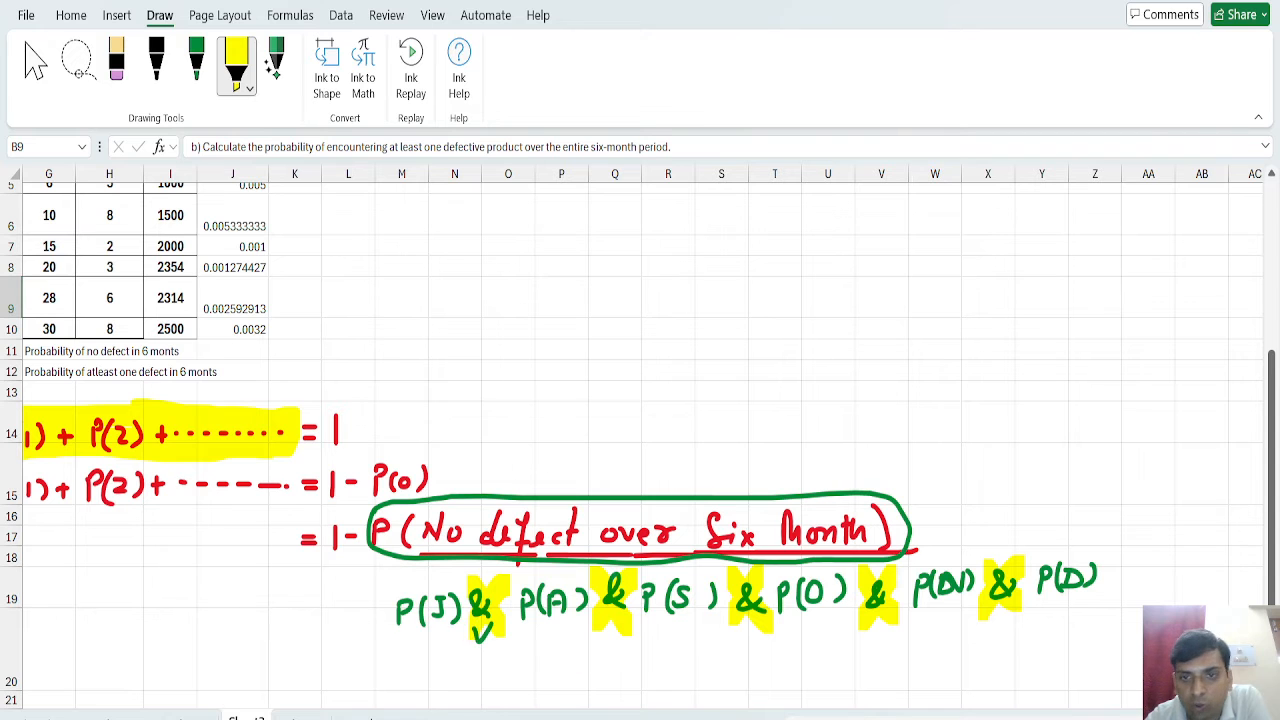
Highlight the label "Probability of no defect in 6 monts" in G11 in yellow and return to the selection pointer.
{"action": "scroll", "coordinate": [482, 608], "scroll_direction": "left", "scroll_amount": 3}
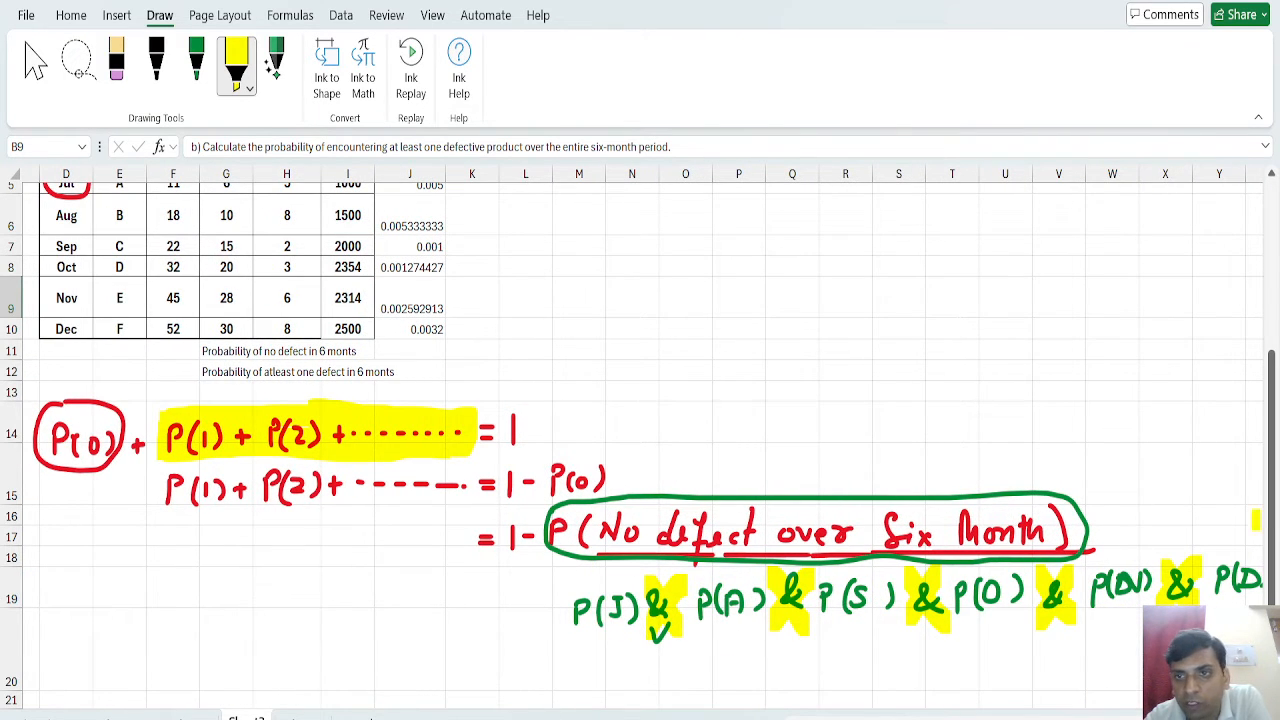
{"action": "scroll", "coordinate": [1275, 520], "scroll_direction": "up", "scroll_amount": 2}
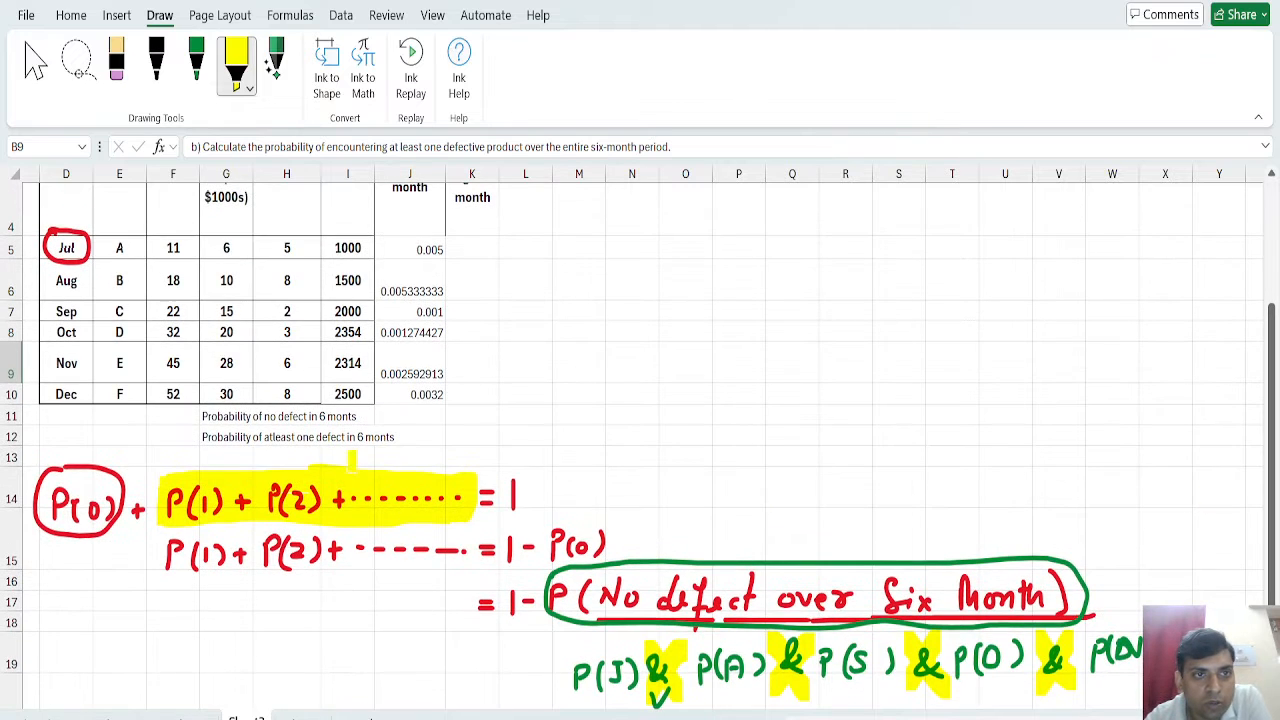
{"action": "left_click_drag", "start_coordinate": [201, 416], "coordinate": [358, 418]}
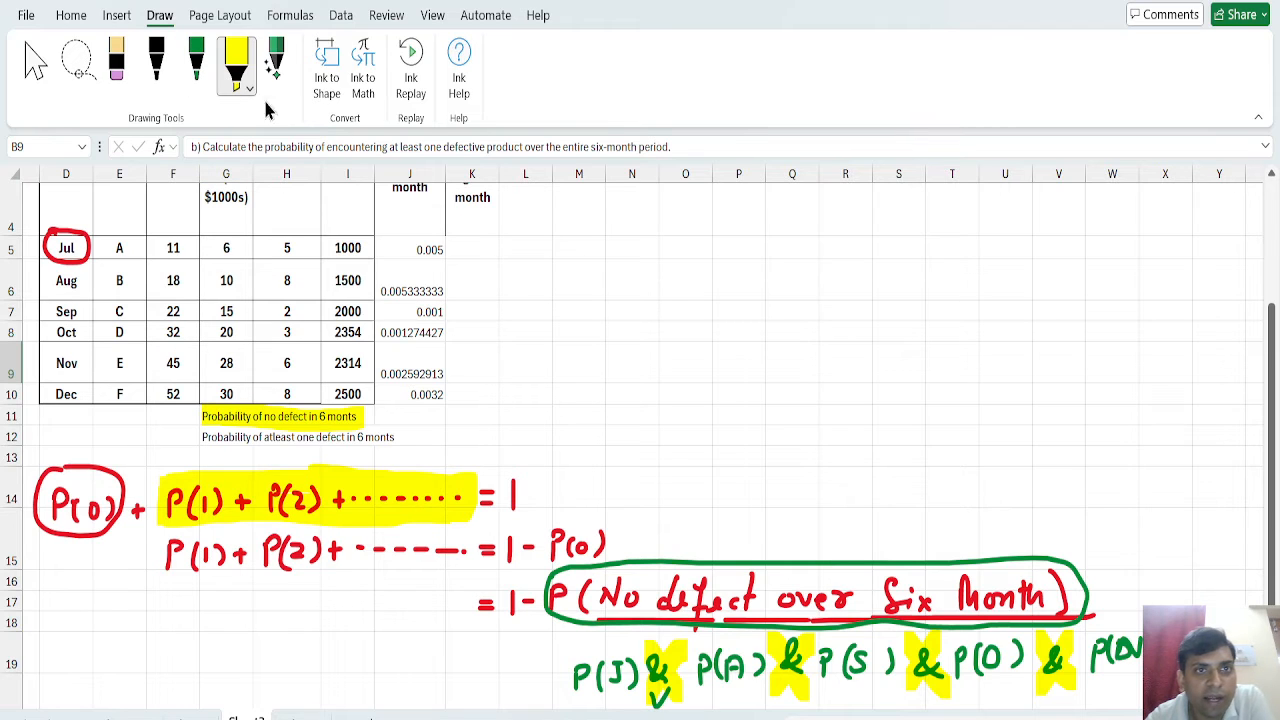
{"action": "left_click", "coordinate": [37, 72]}
{"action": "left_click_drag", "start_coordinate": [1274, 362], "coordinate": [1274, 355]}
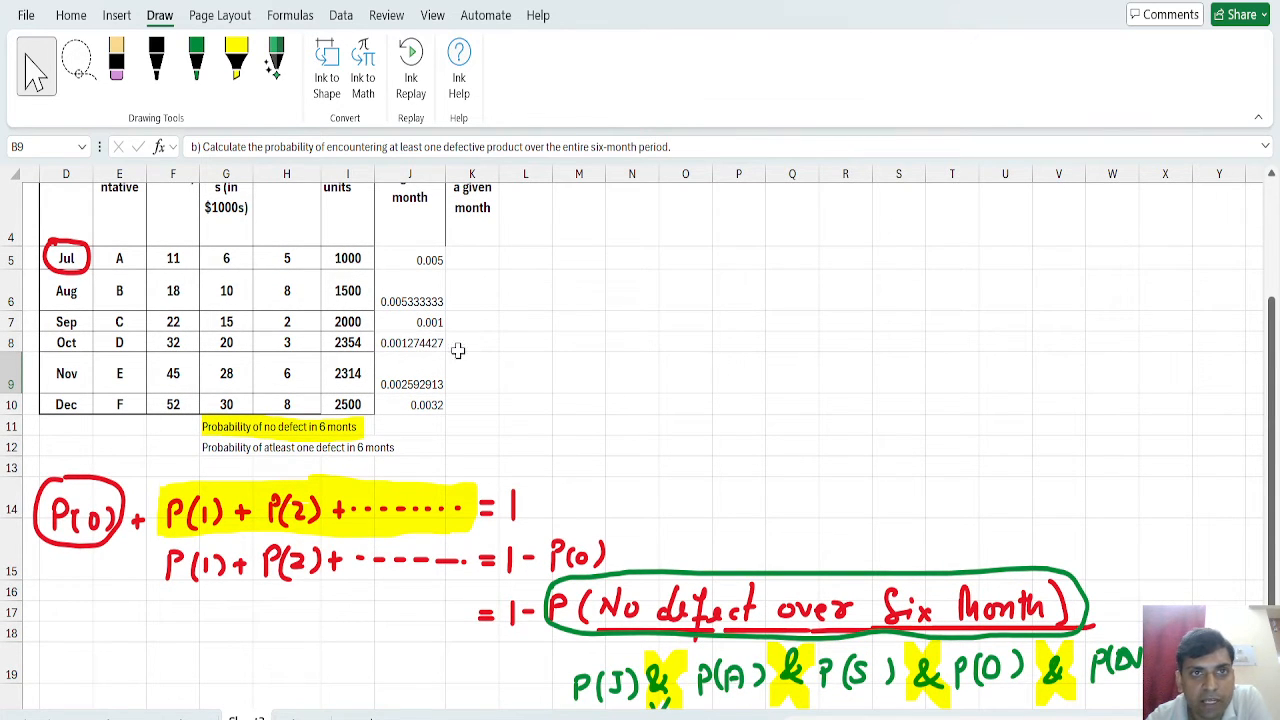
Handwrite the equation P(No Defect) = 1 - P(Defect) in green in the empty area beside the monthly table.
{"action": "left_click_drag", "start_coordinate": [1273, 367], "coordinate": [1273, 275]}
{"action": "left_click", "coordinate": [196, 60]}
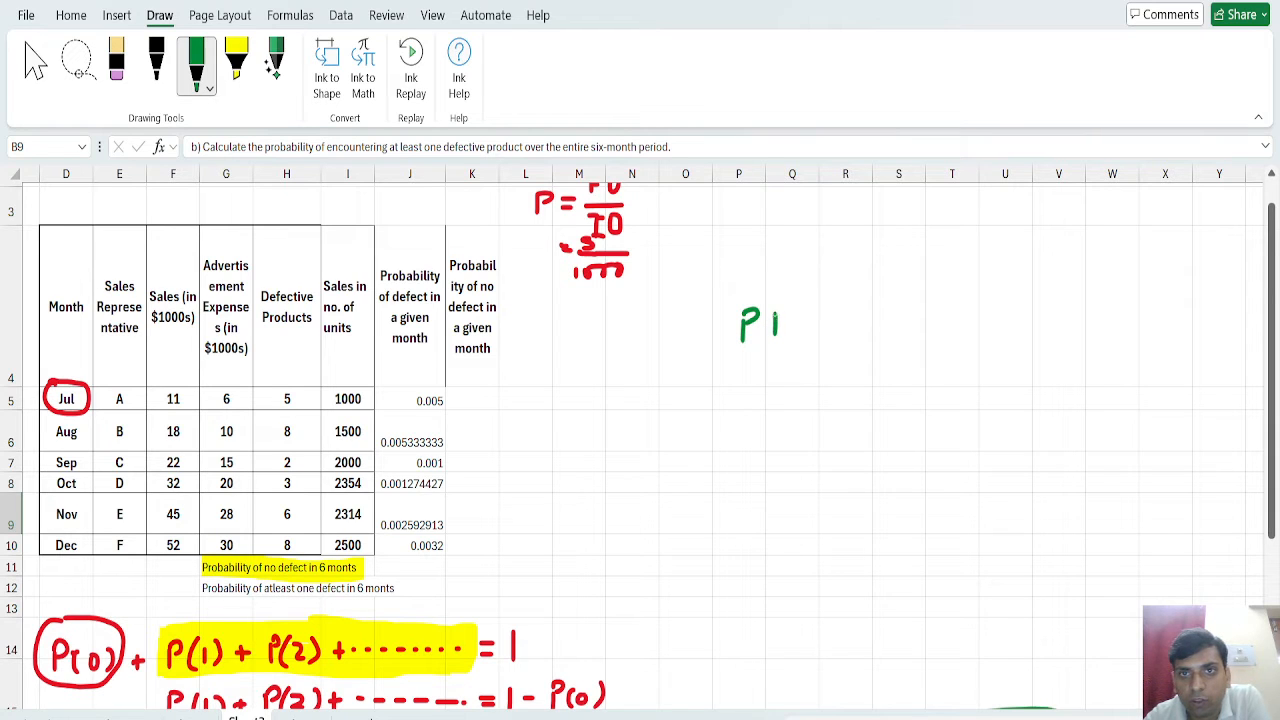
{"action": "mouse_move", "coordinate": [817, 306]}
{"action": "left_mouse_down"}
{"action": "mouse_move", "coordinate": [826, 332]}
{"action": "mouse_move", "coordinate": [852, 320]}
{"action": "mouse_move", "coordinate": [920, 342]}
{"action": "left_mouse_up"}
{"action": "left_click_drag", "start_coordinate": [780, 292], "coordinate": [770, 330]}
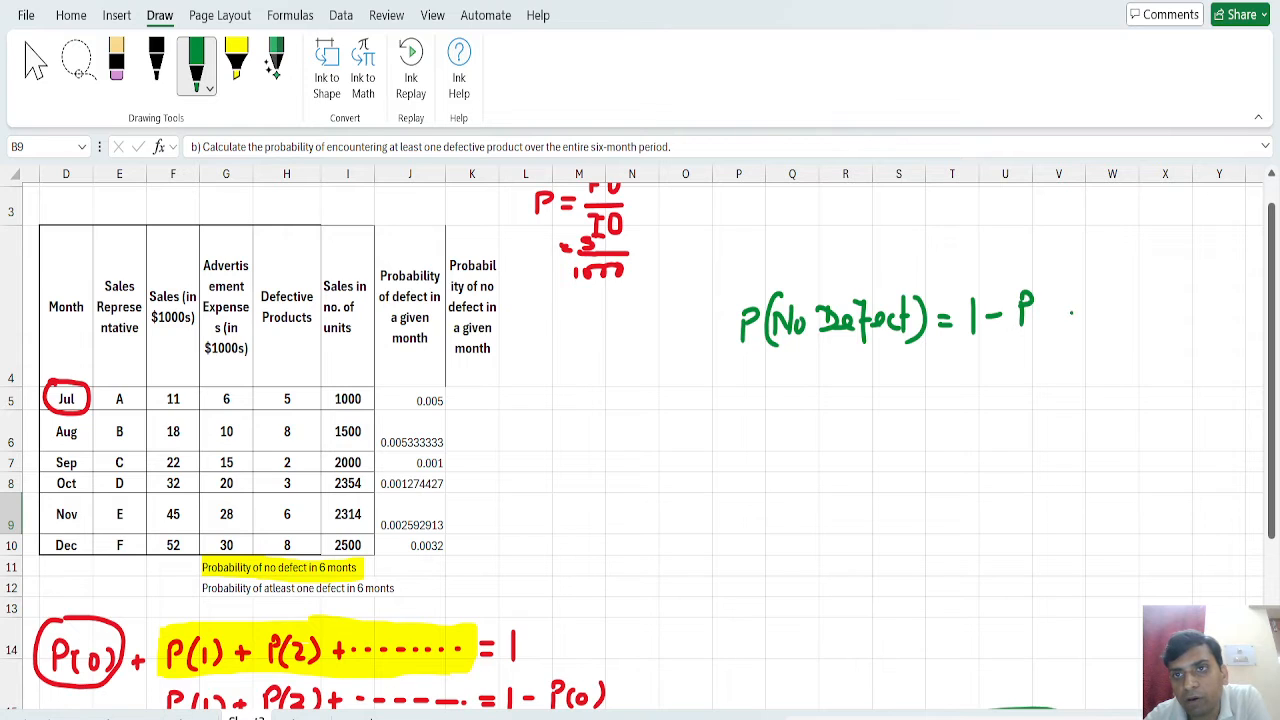
{"action": "mouse_move", "coordinate": [1052, 297]}
{"action": "left_mouse_down"}
{"action": "mouse_move", "coordinate": [1062, 322]}
{"action": "mouse_move", "coordinate": [1102, 320]}
{"action": "left_mouse_up"}
{"action": "left_click_drag", "start_coordinate": [1118, 290], "coordinate": [1114, 330]}
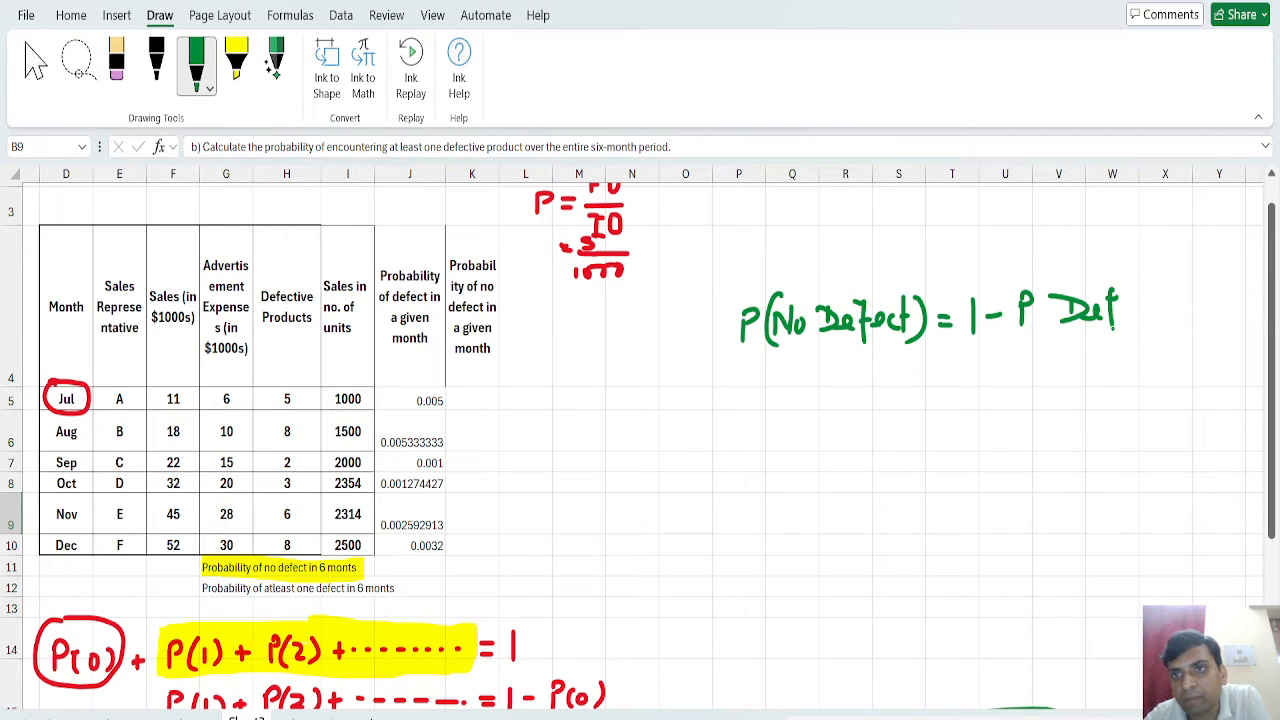
{"action": "left_click_drag", "start_coordinate": [1160, 284], "coordinate": [1152, 318]}
{"action": "left_click_drag", "start_coordinate": [1170, 280], "coordinate": [1172, 330]}
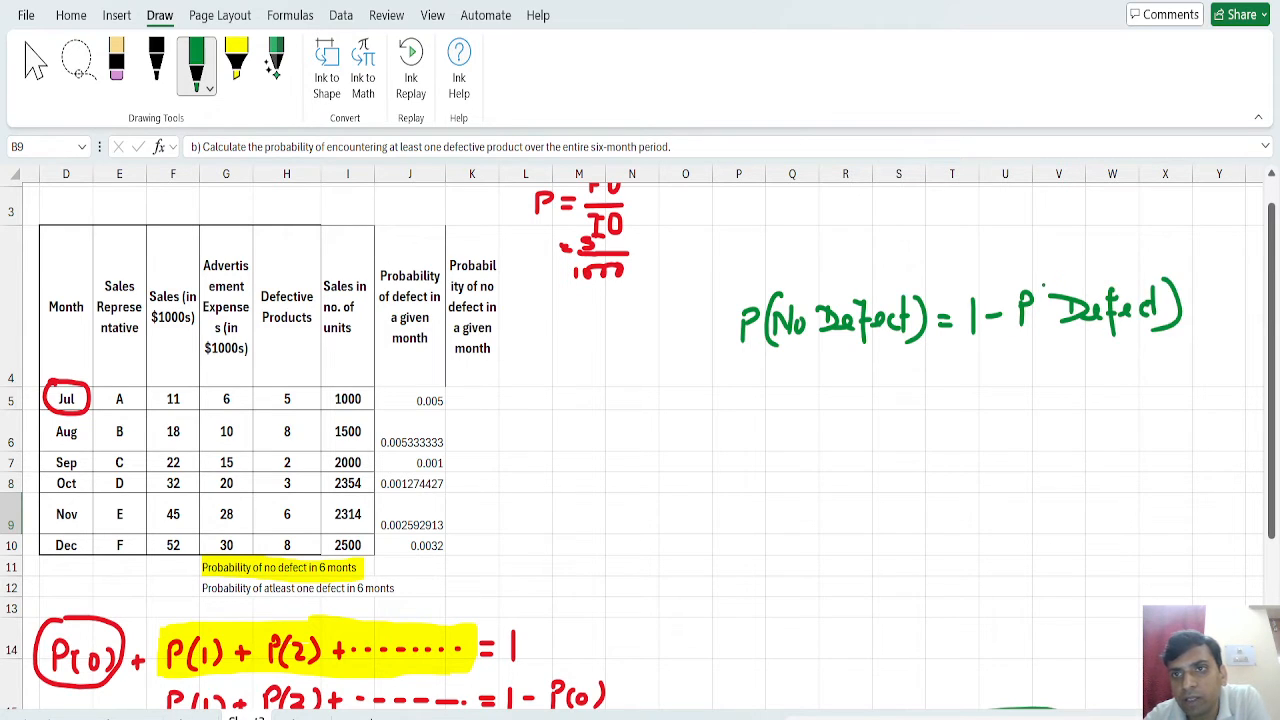
{"action": "left_click_drag", "start_coordinate": [1062, 276], "coordinate": [1060, 336]}
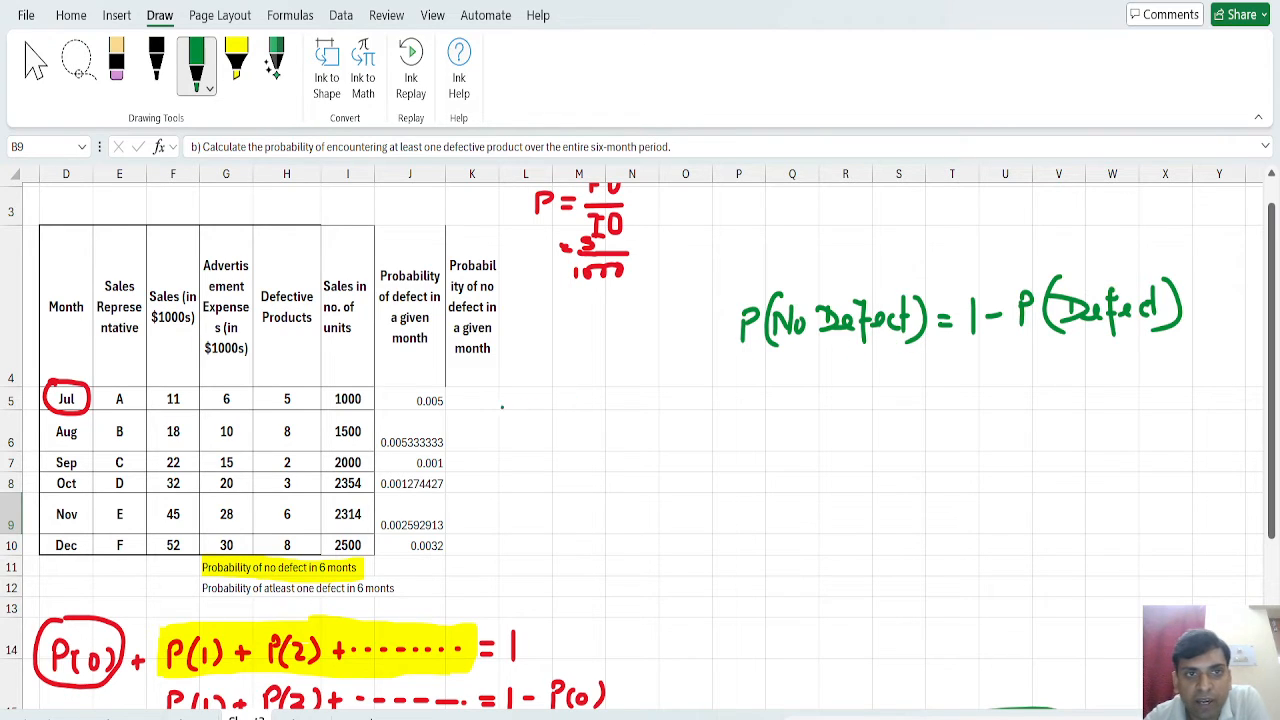
{"action": "left_click_drag", "start_coordinate": [393, 383], "coordinate": [410, 416]}
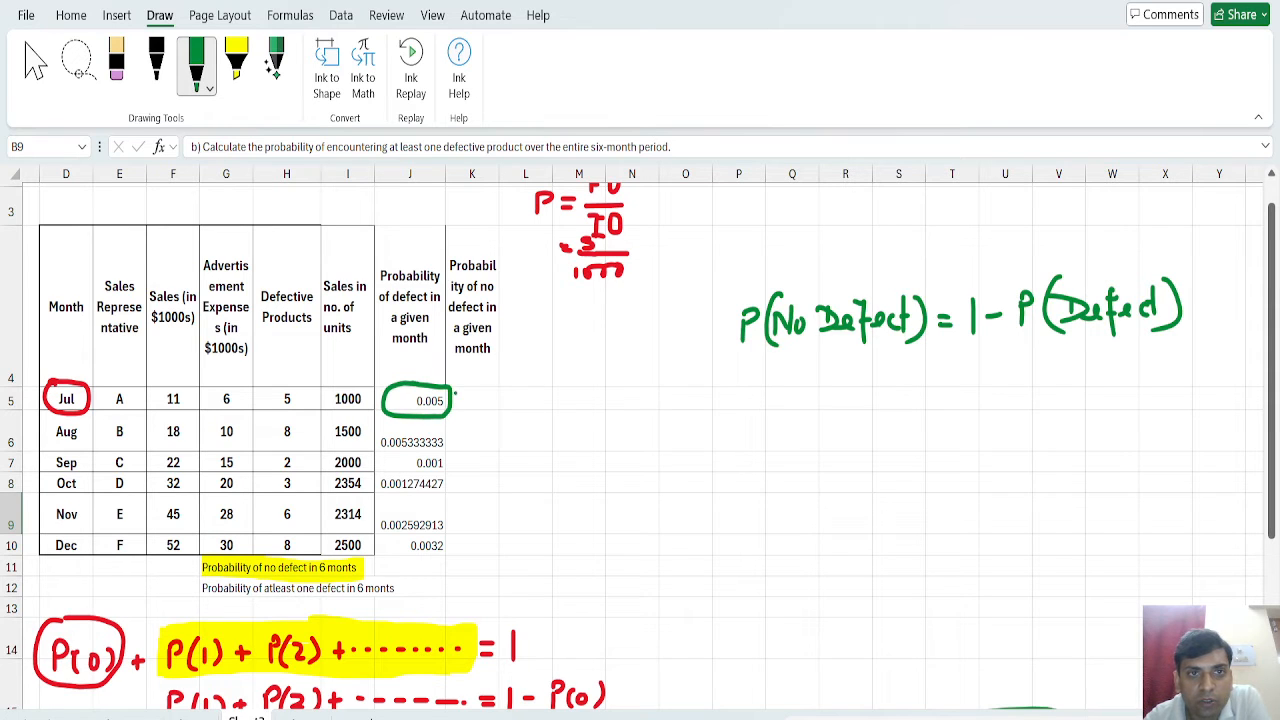
{"action": "left_click", "coordinate": [35, 62]}
{"action": "left_click", "coordinate": [478, 401]}
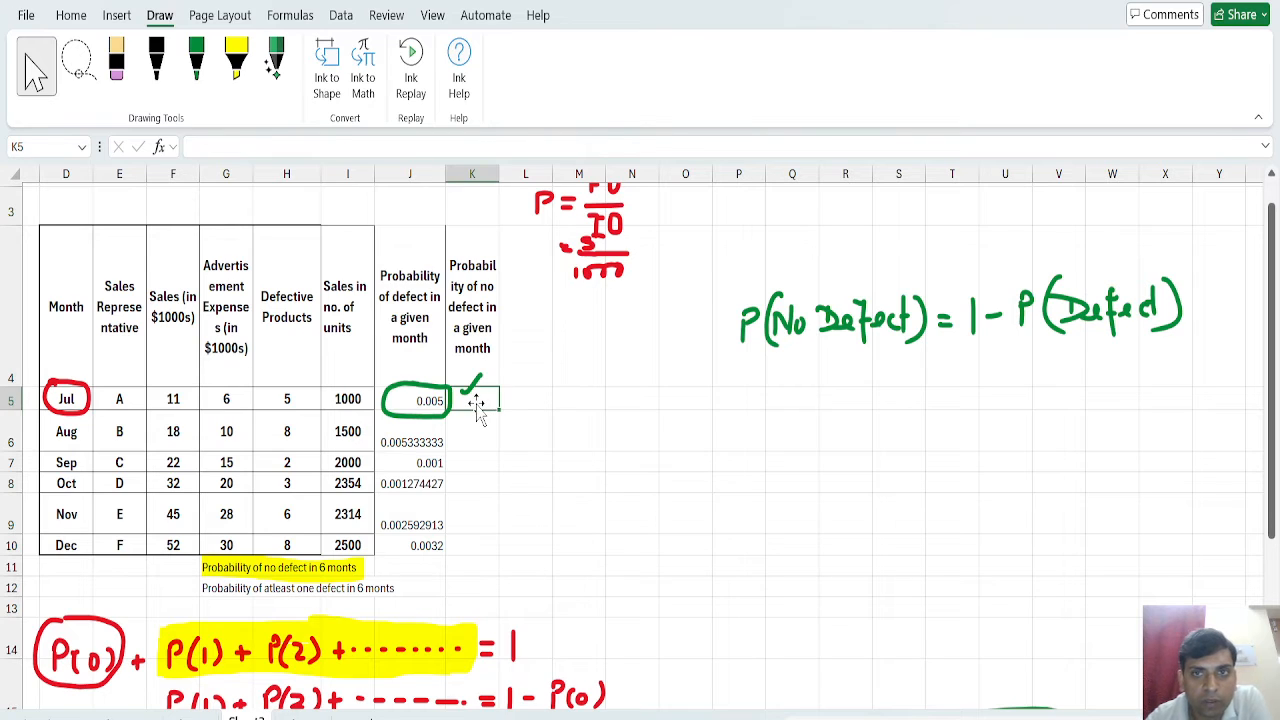
{"action": "left_click", "coordinate": [477, 404]}
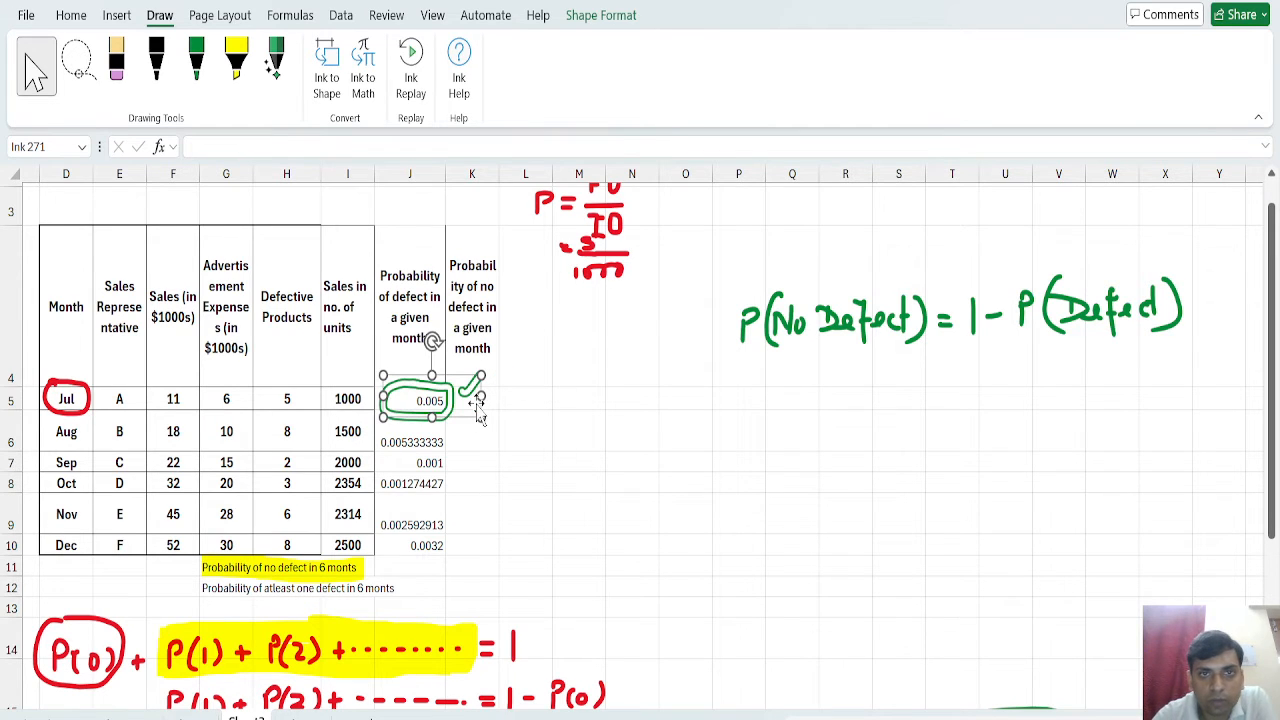
{"action": "left_click", "coordinate": [594, 401]}
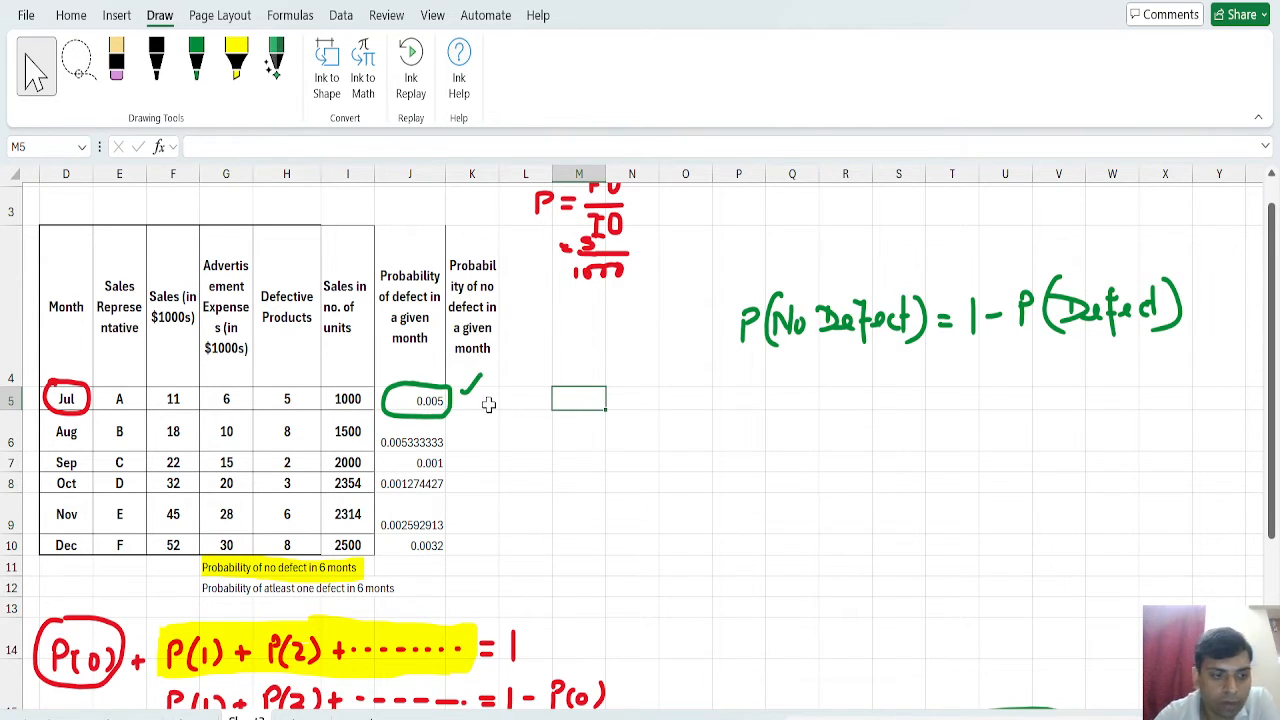
{"action": "key", "text": "ctrl+z"}
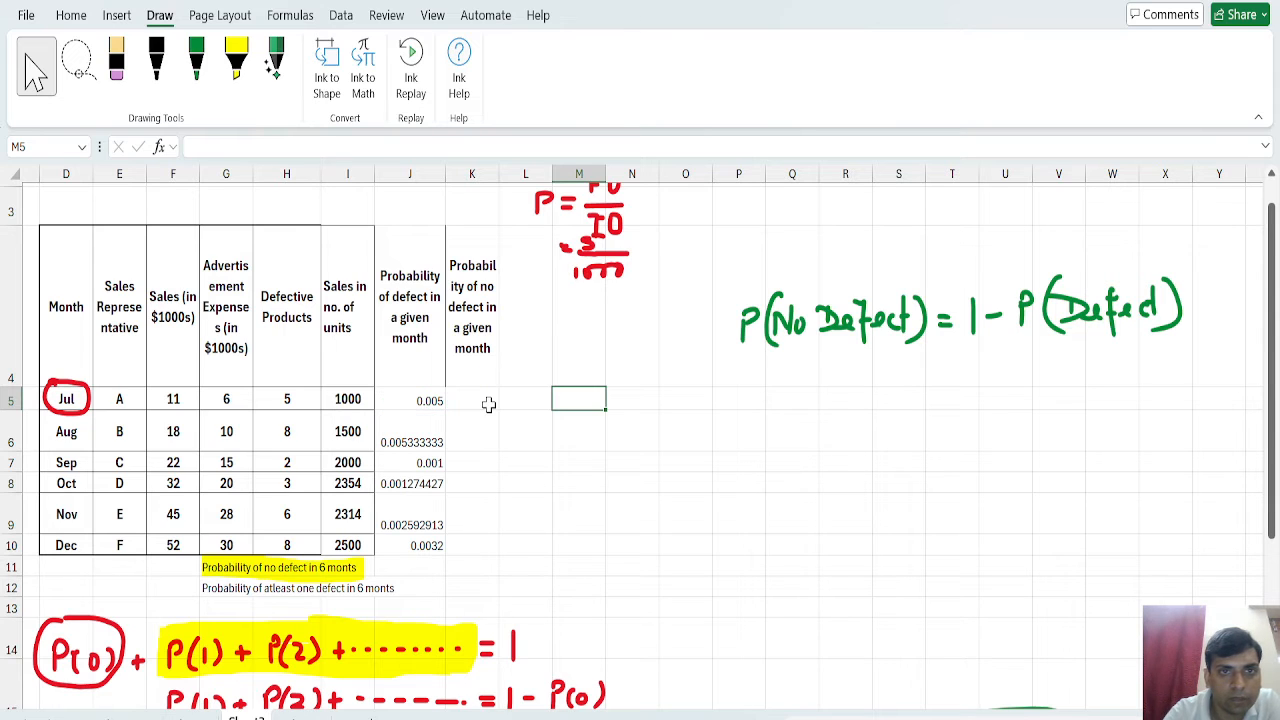
Calculate July's probability of no defect in K5 with =1-J5 and fill the formula down through K10.
{"action": "double_click", "coordinate": [454, 404]}
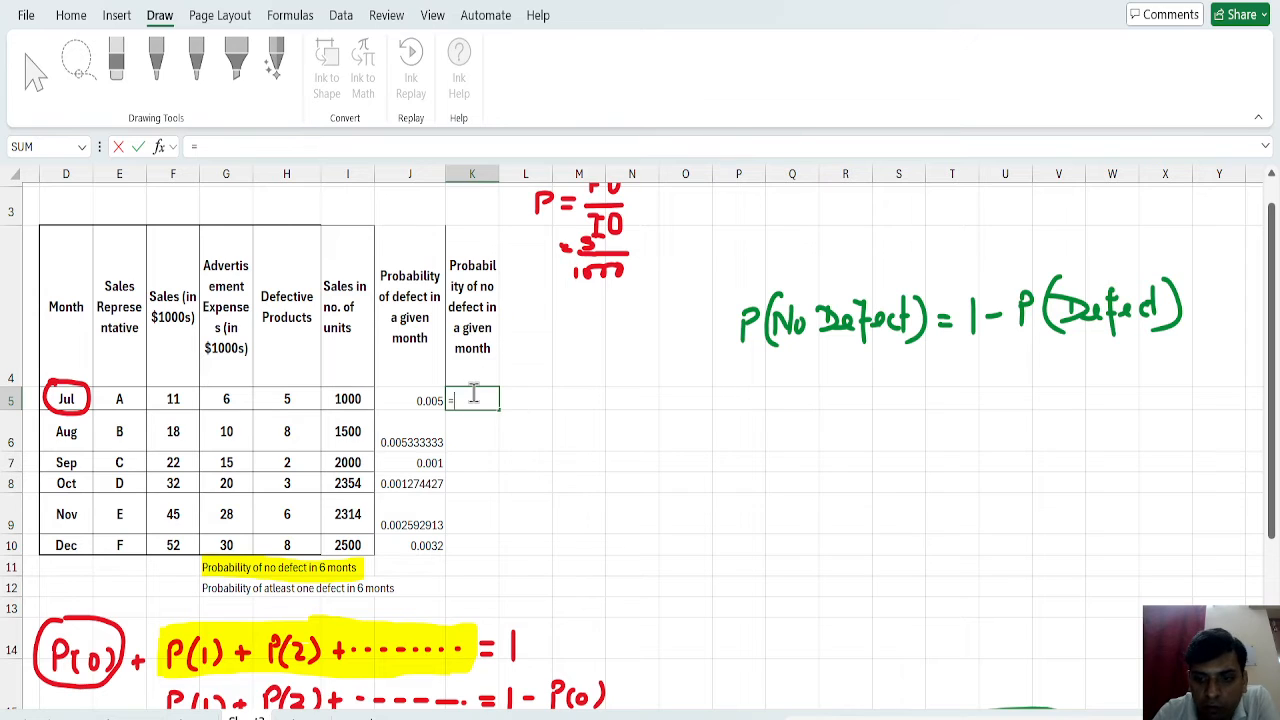
{"action": "left_click", "coordinate": [400, 401]}
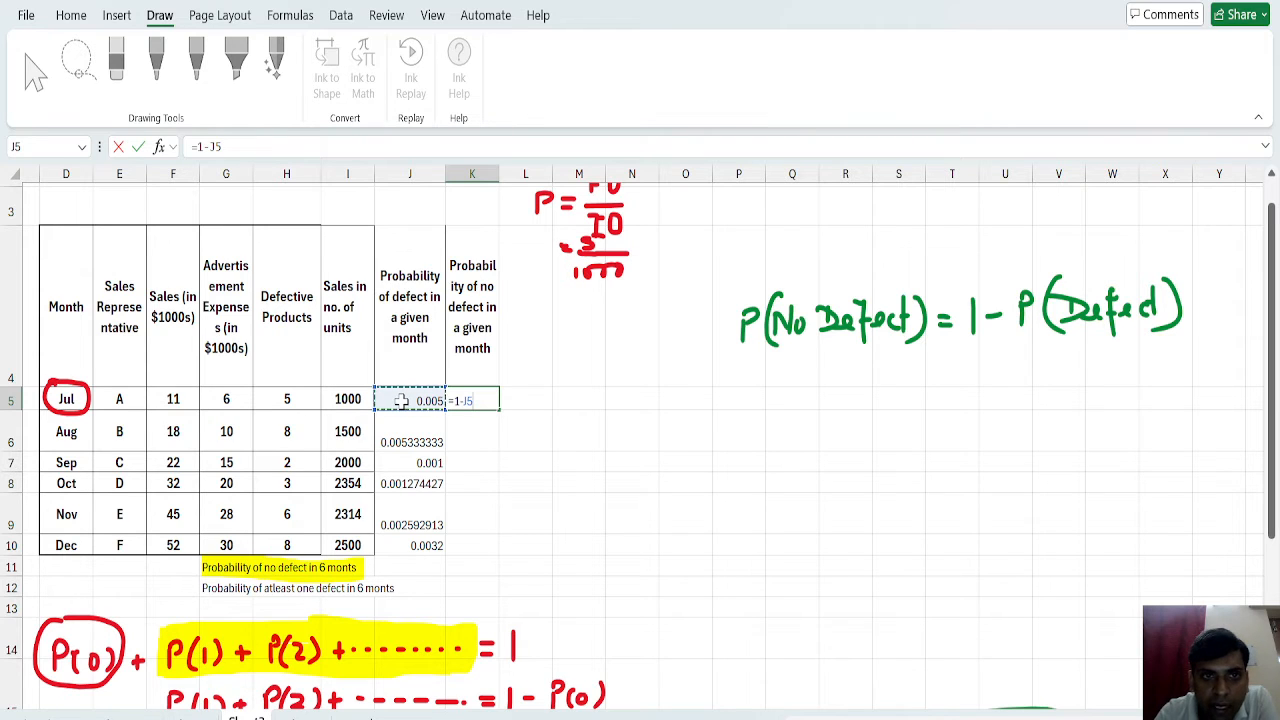
{"action": "key", "text": "Return"}
{"action": "left_click", "coordinate": [478, 398]}
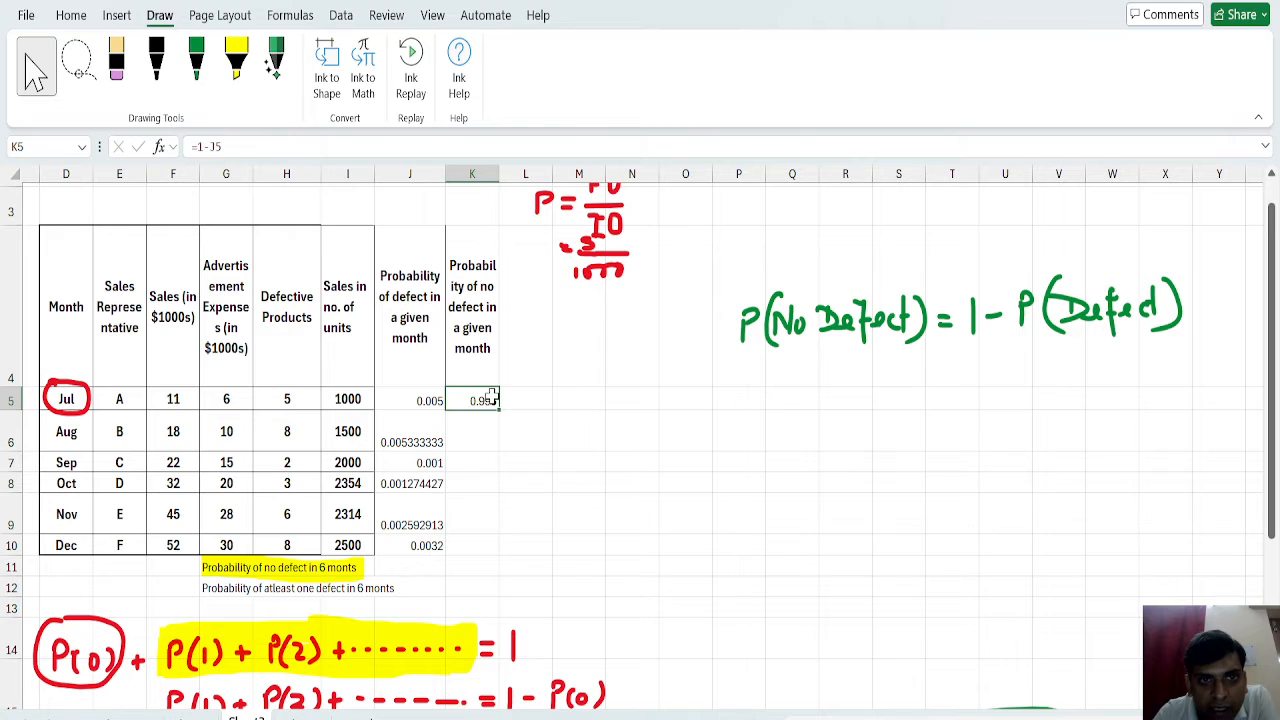
{"action": "left_click", "coordinate": [396, 400]}
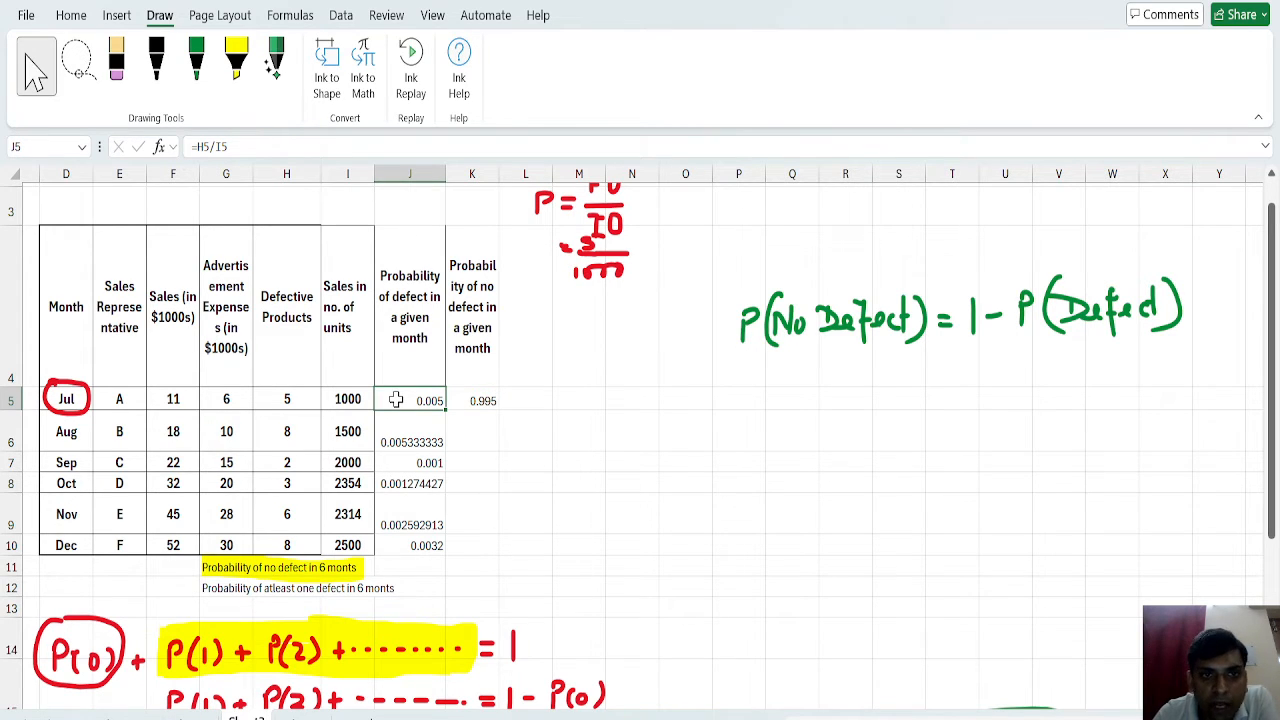
{"action": "left_click", "coordinate": [486, 399]}
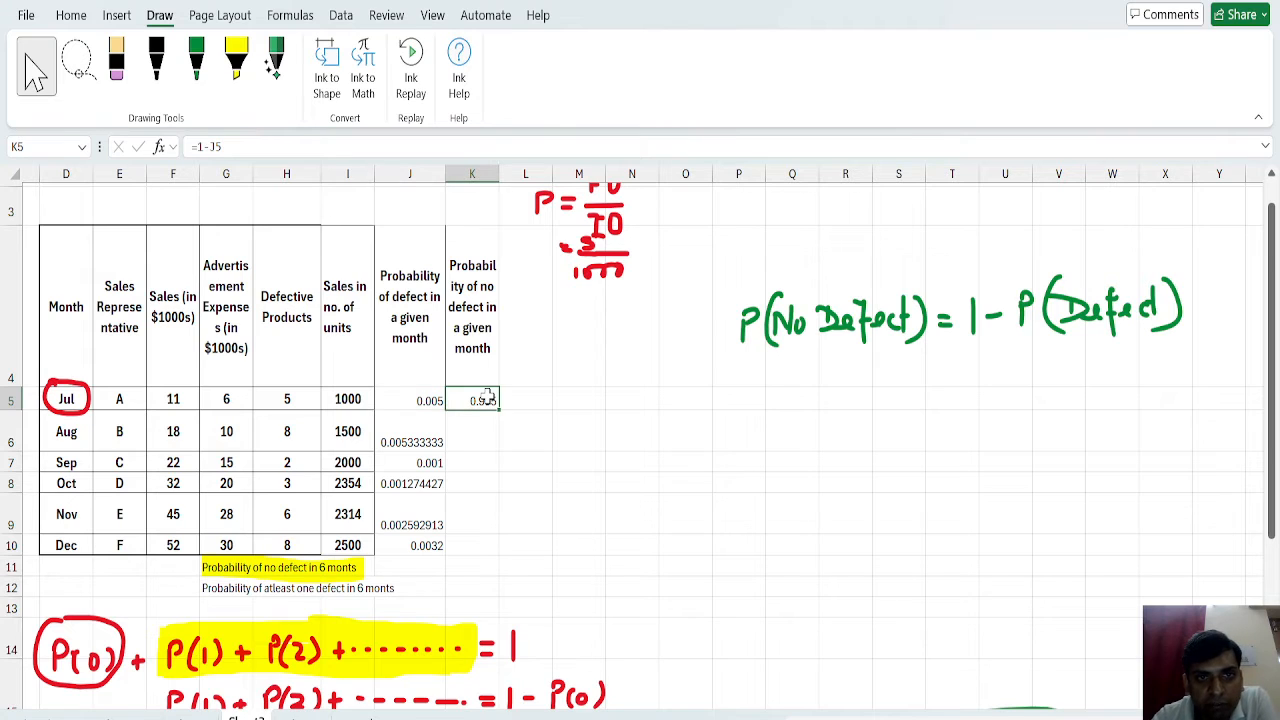
{"action": "left_click_drag", "start_coordinate": [499, 411], "coordinate": [497, 553]}
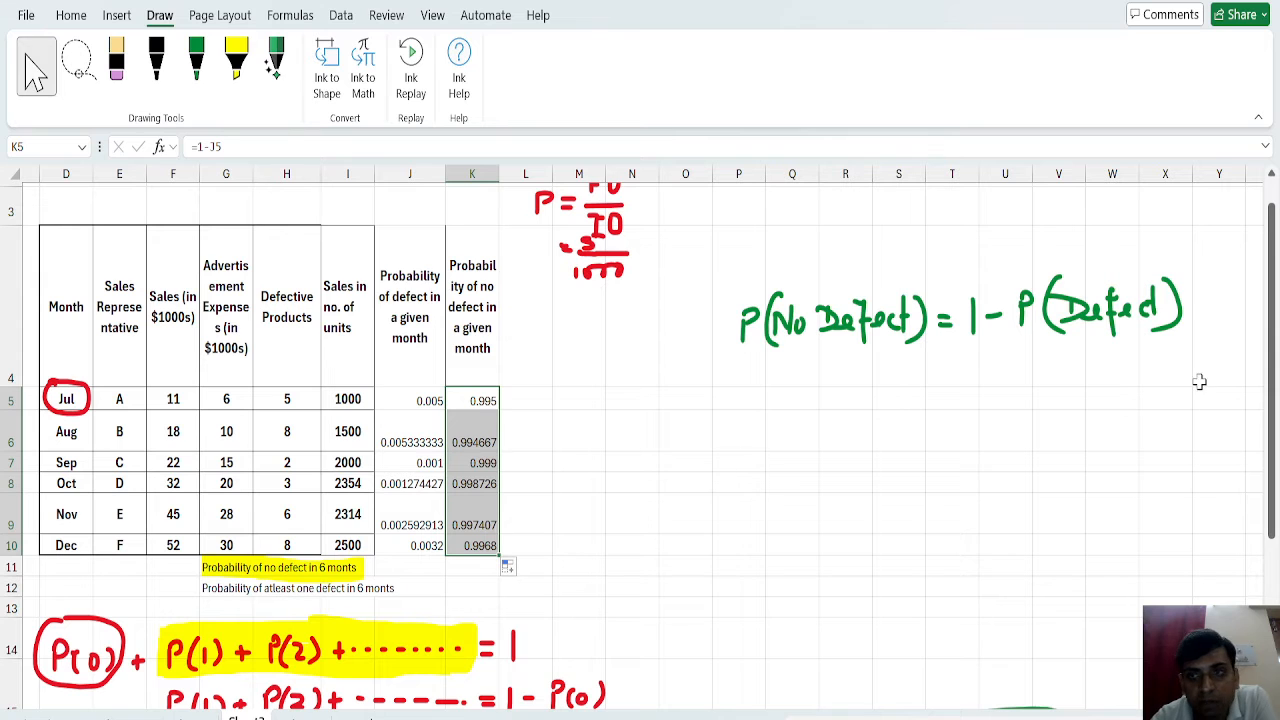
Calculate the probability of no defect in six months in K11 with =PRODUCT(K5:K10).
{"action": "left_click_drag", "start_coordinate": [1272, 387], "coordinate": [1273, 469]}
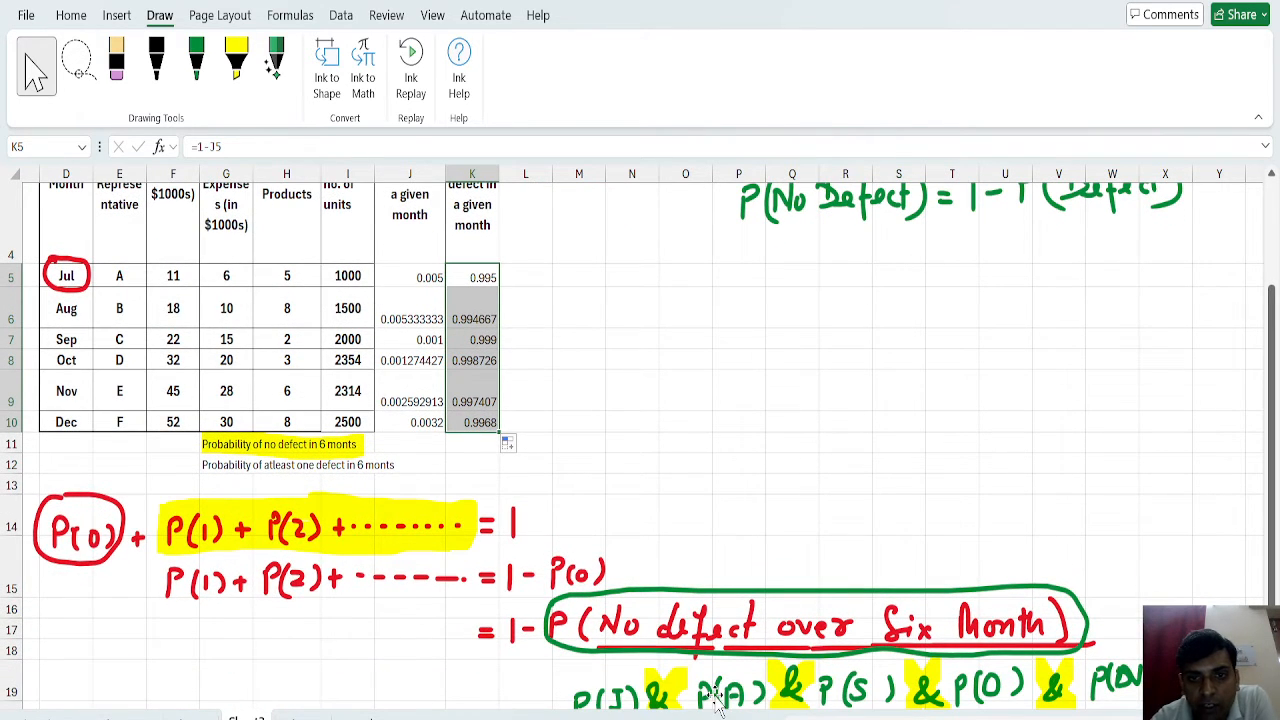
{"action": "left_click", "coordinate": [486, 278]}
{"action": "left_click", "coordinate": [482, 320]}
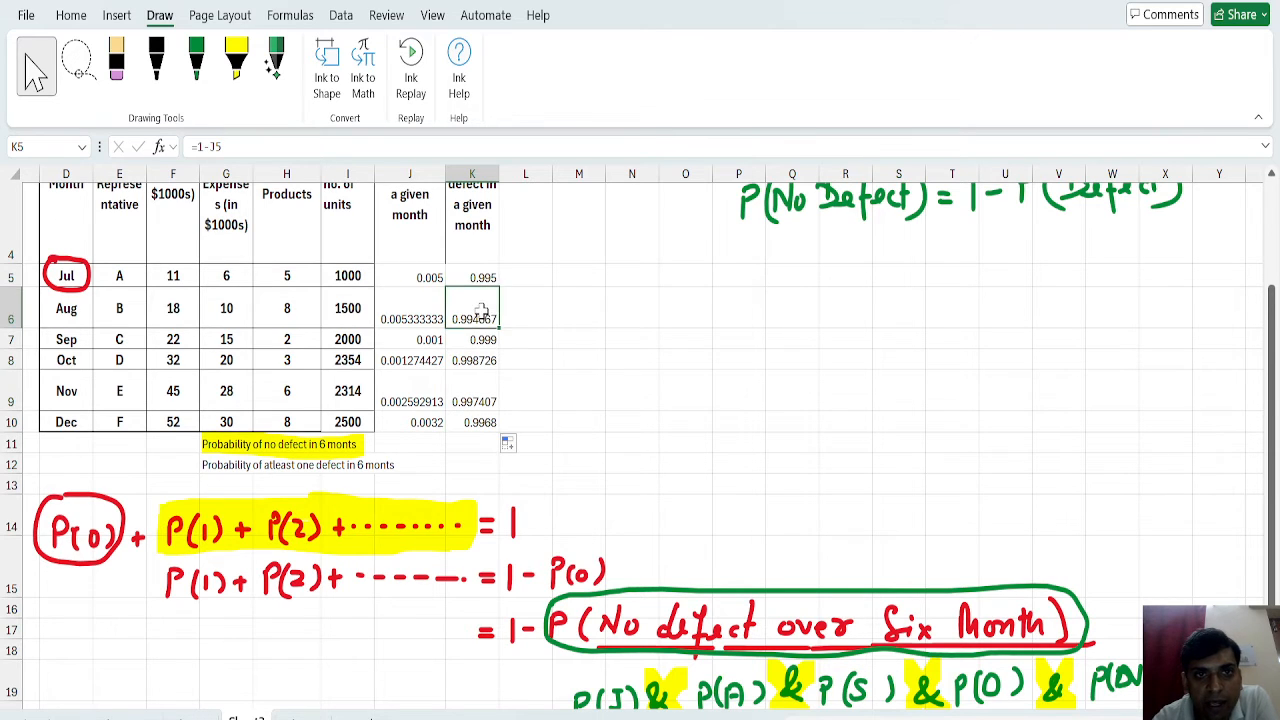
{"action": "left_click", "coordinate": [482, 340]}
{"action": "left_click", "coordinate": [455, 443]}
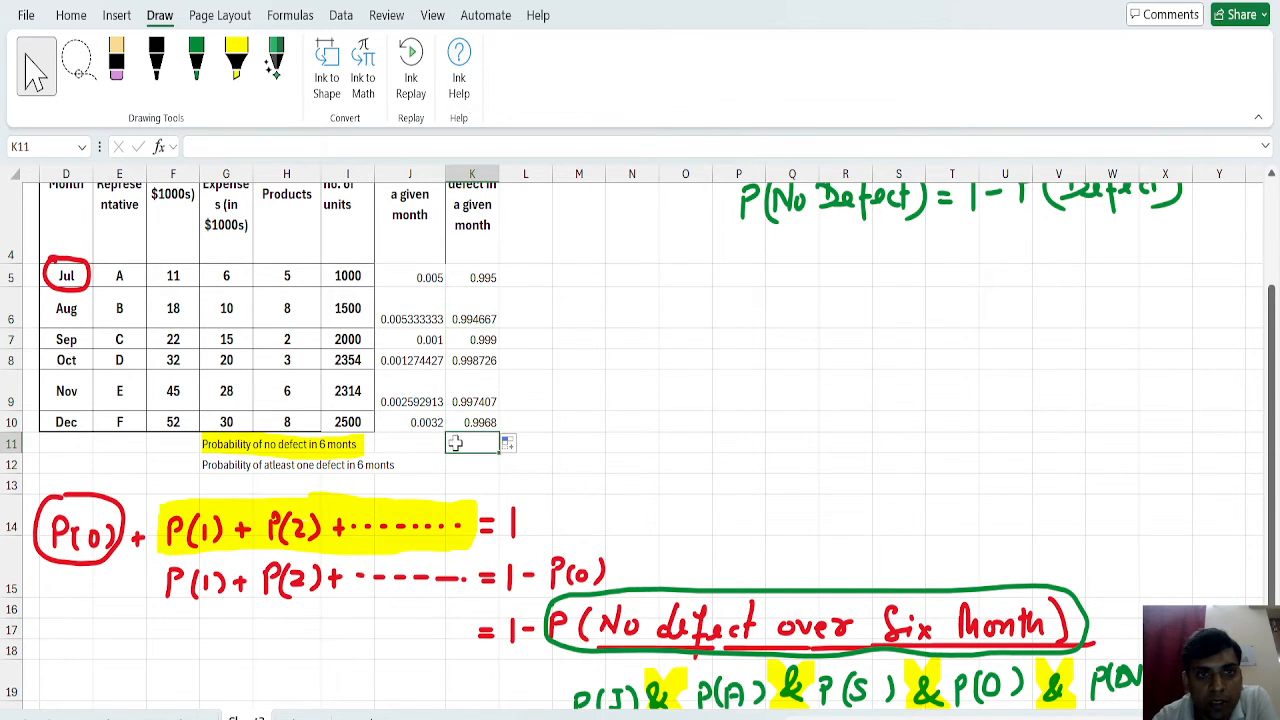
{"action": "double_click", "coordinate": [455, 443]}
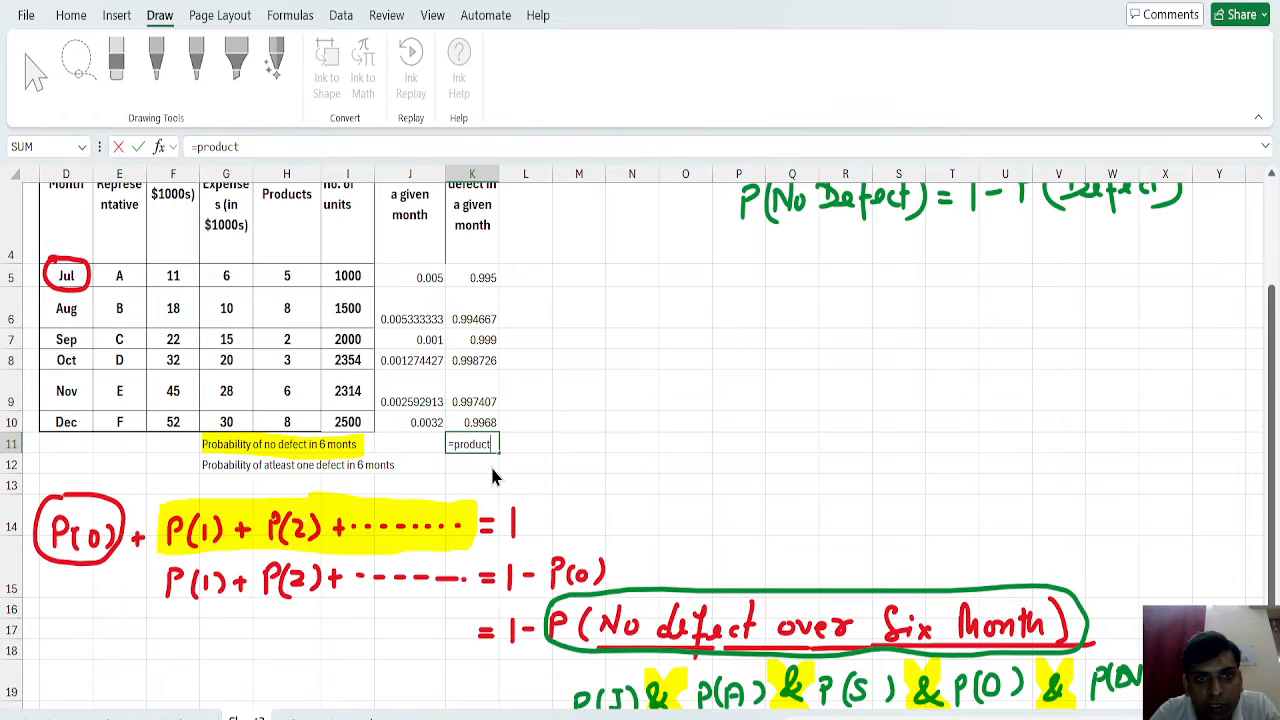
{"action": "key", "text": "Tab"}
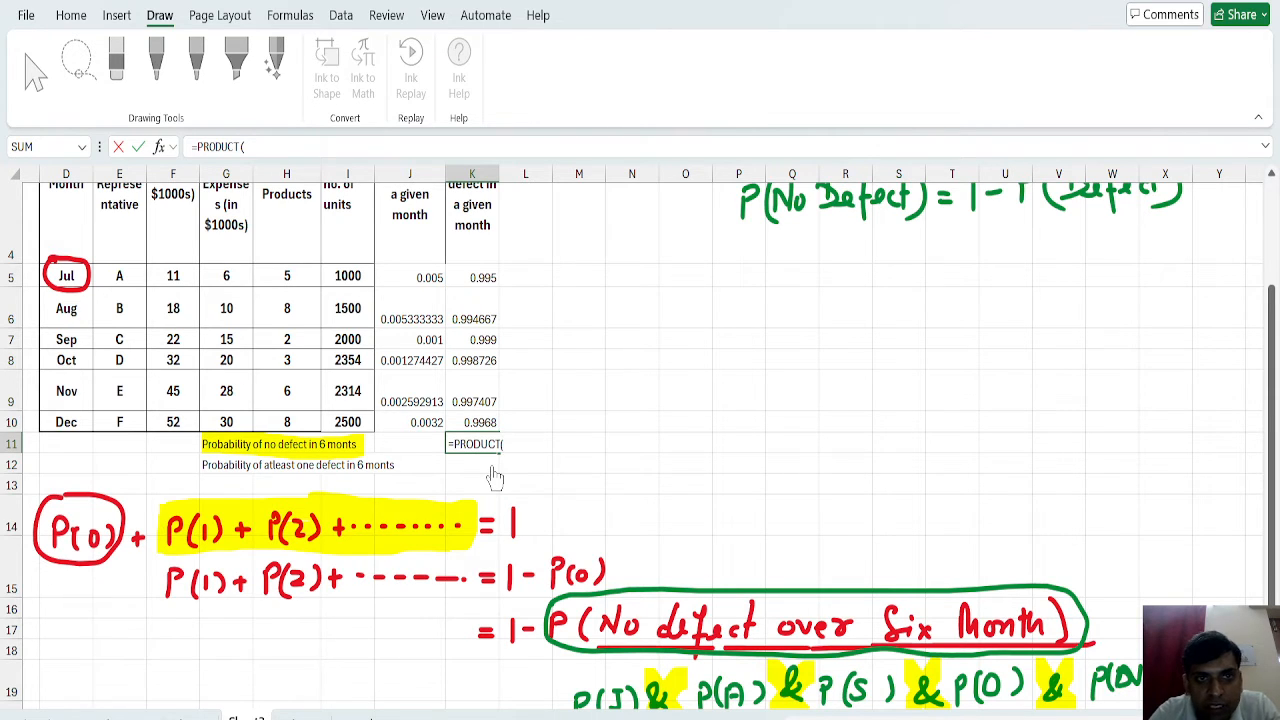
{"action": "left_click", "coordinate": [475, 277]}
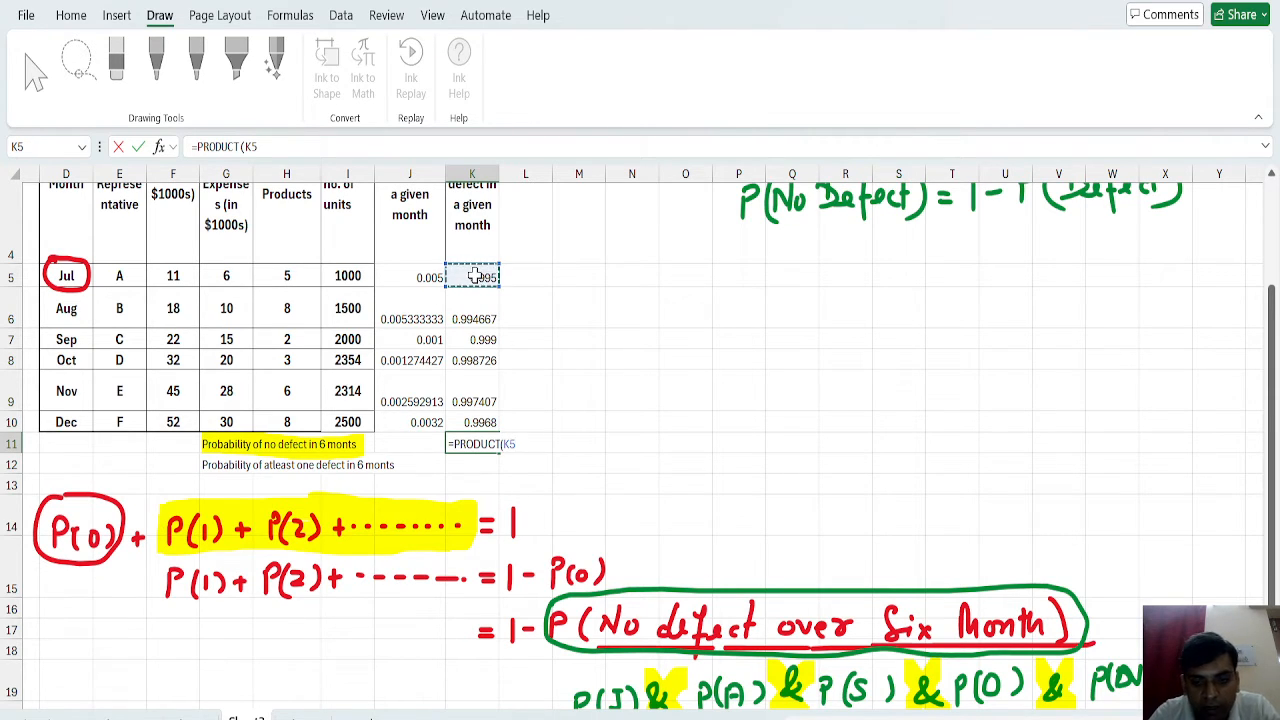
{"action": "key", "text": "shift+Down"}
{"action": "key", "text": "shift+Down"}
{"action": "key", "text": "shift+Down"}
{"action": "key", "text": "shift+Down"}
{"action": "key", "text": "shift+Down"}
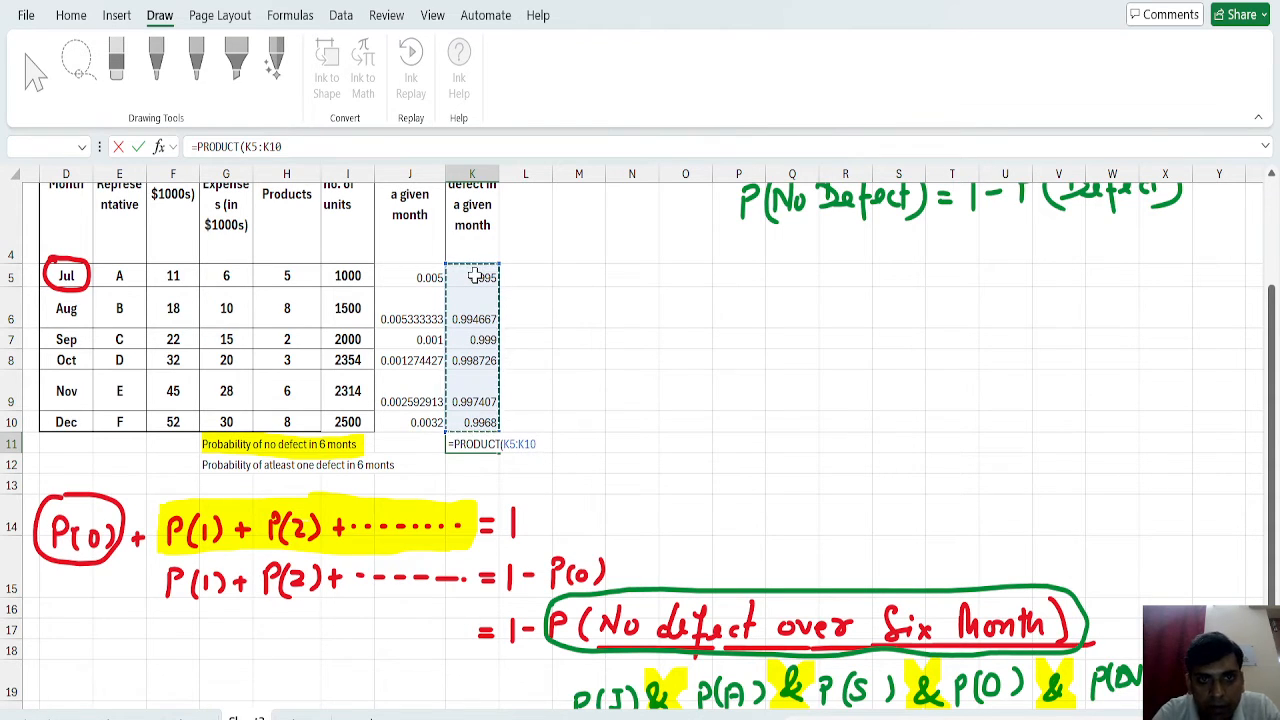
{"action": "type", "text": ")"}
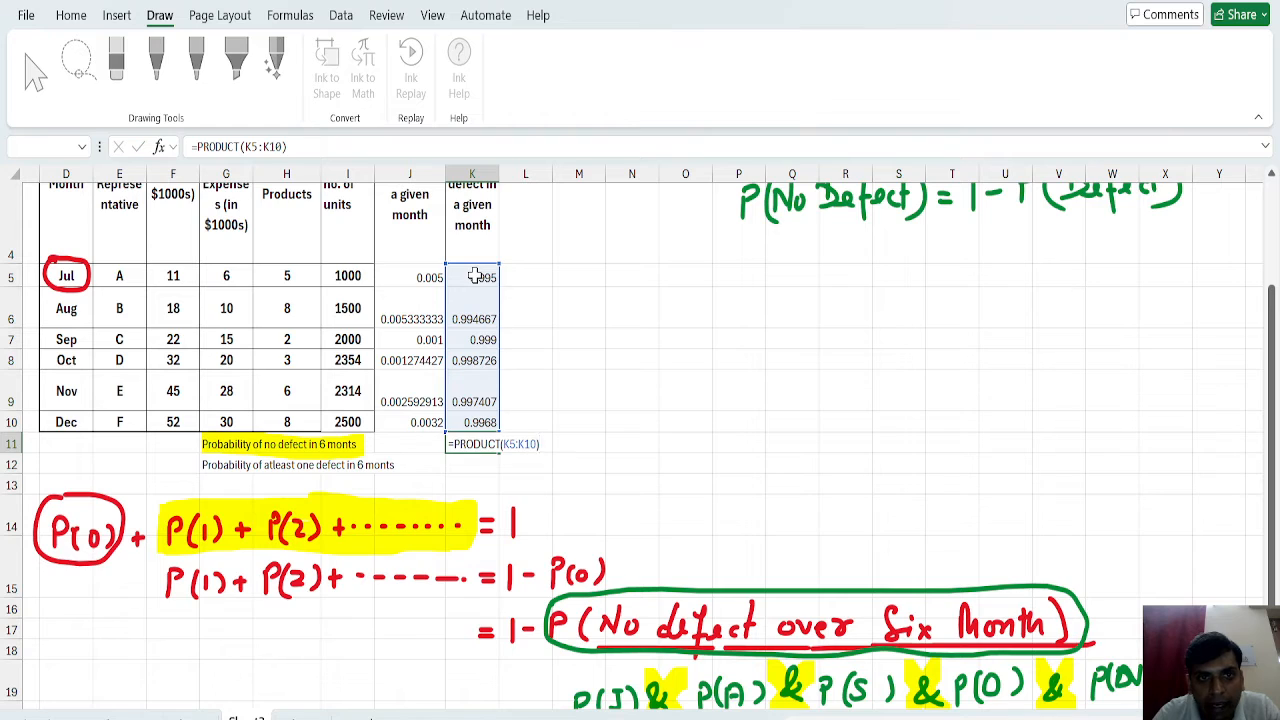
{"action": "key", "text": "Return"}
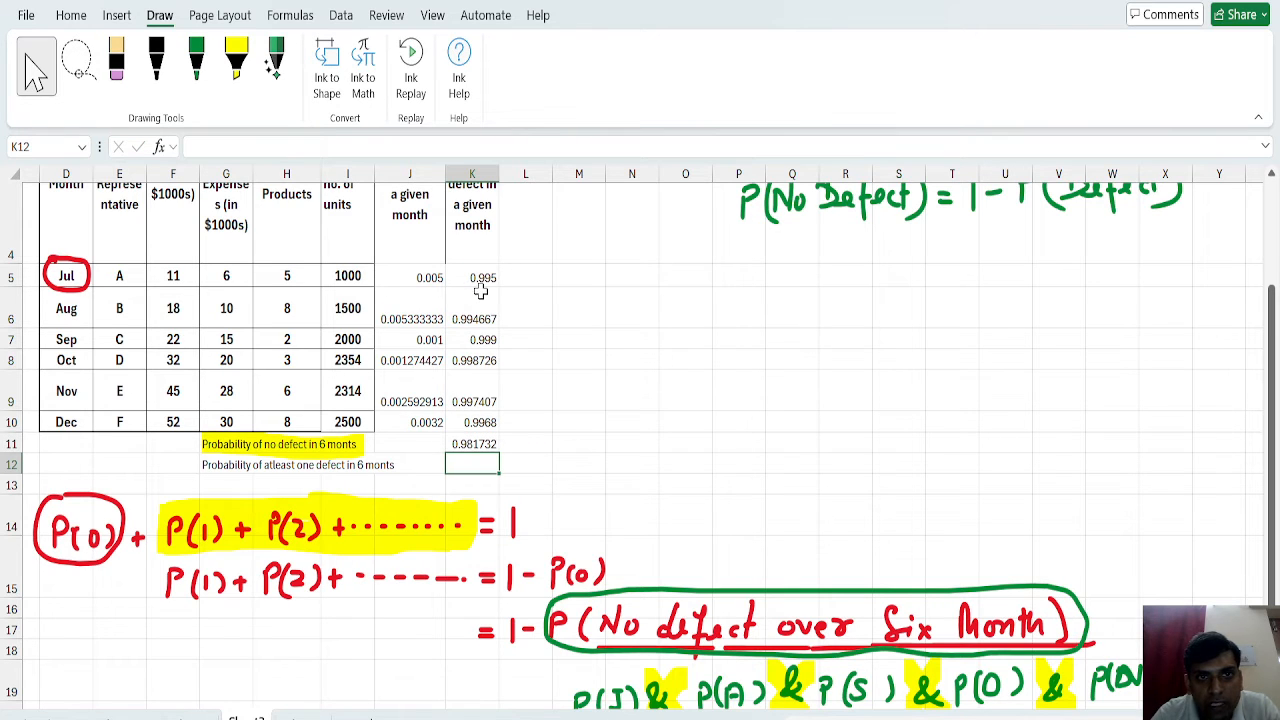
{"action": "left_click", "coordinate": [478, 443]}
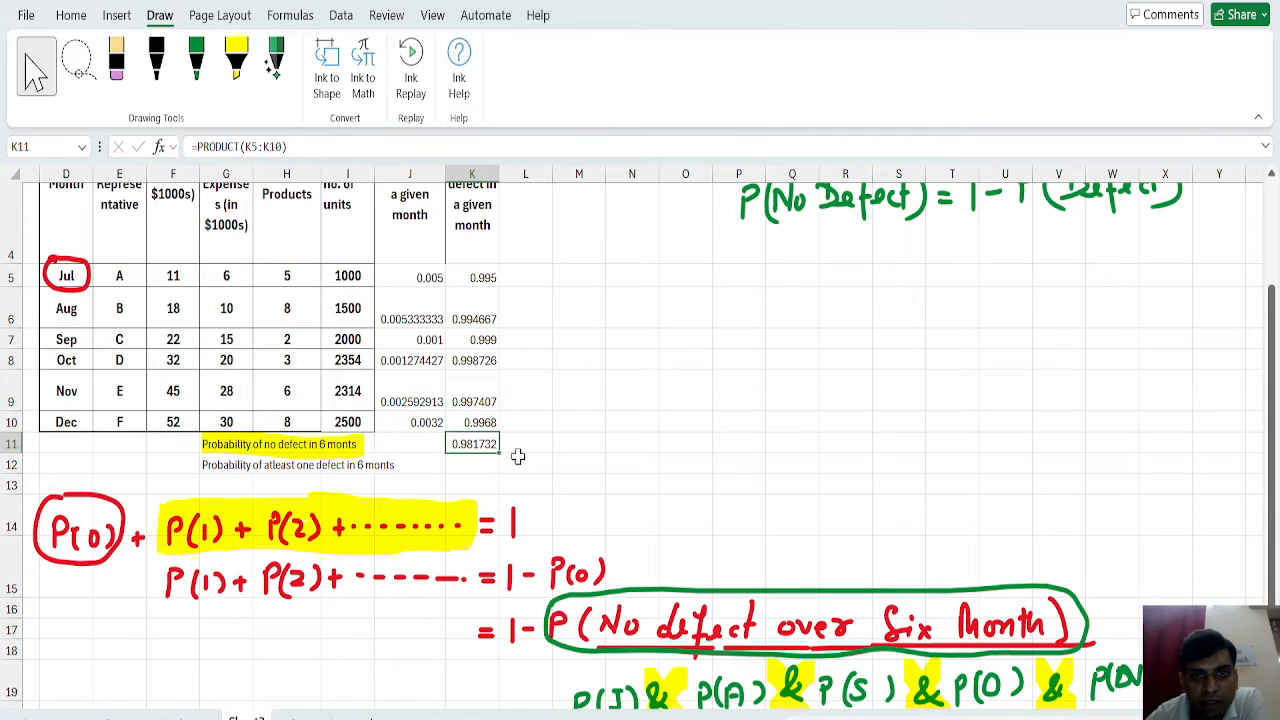
Highlight the result in K11 and the handwritten circled term P(No defect over Six Month) in yellow.
{"action": "scroll", "coordinate": [640, 445], "scroll_direction": "down", "scroll_amount": 1}
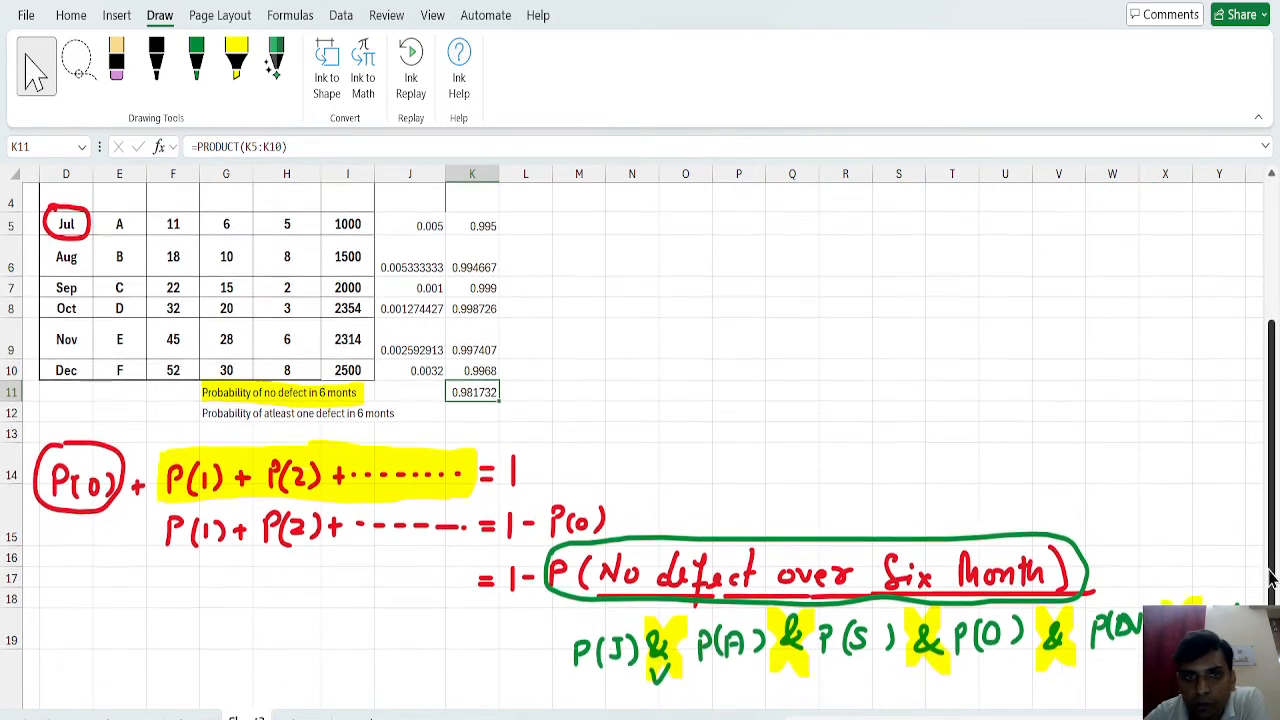
{"action": "left_click", "coordinate": [236, 62]}
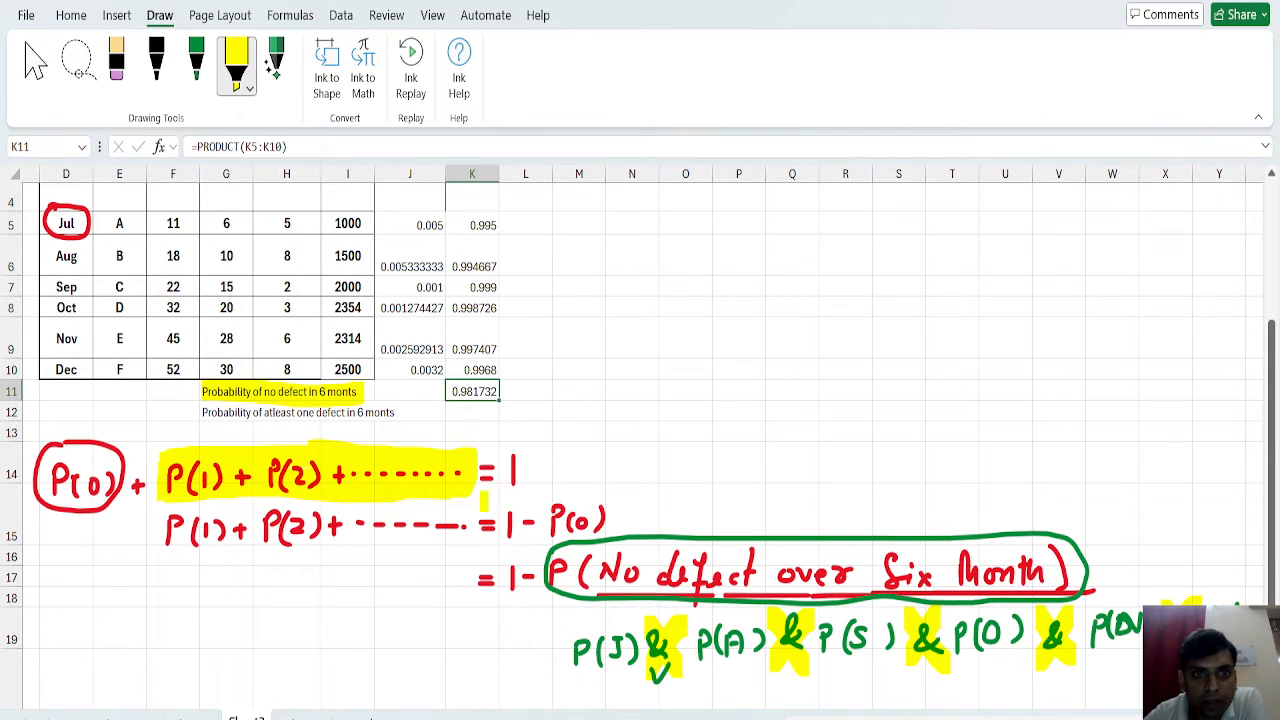
{"action": "left_click_drag", "start_coordinate": [449, 391], "coordinate": [499, 391]}
{"action": "mouse_move", "coordinate": [553, 570]}
{"action": "left_mouse_down"}
{"action": "mouse_move", "coordinate": [930, 580]}
{"action": "mouse_move", "coordinate": [700, 556]}
{"action": "mouse_move", "coordinate": [1073, 577]}
{"action": "mouse_move", "coordinate": [914, 545]}
{"action": "mouse_move", "coordinate": [1096, 568]}
{"action": "left_mouse_up"}
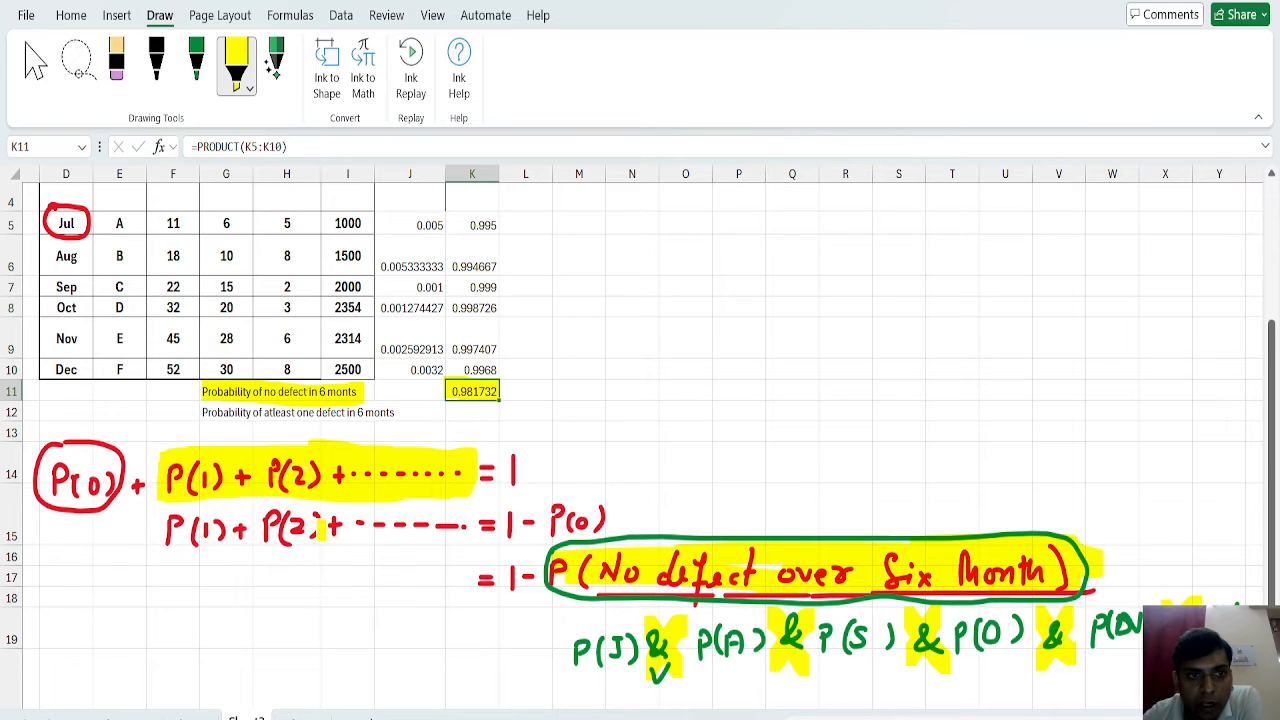
Highlight P(1) + P(2) + ... in the second handwritten line and the label "Probability of atleast one defect in 6 monts" in G12 in yellow.
{"action": "left_click_drag", "start_coordinate": [167, 535], "coordinate": [470, 525]}
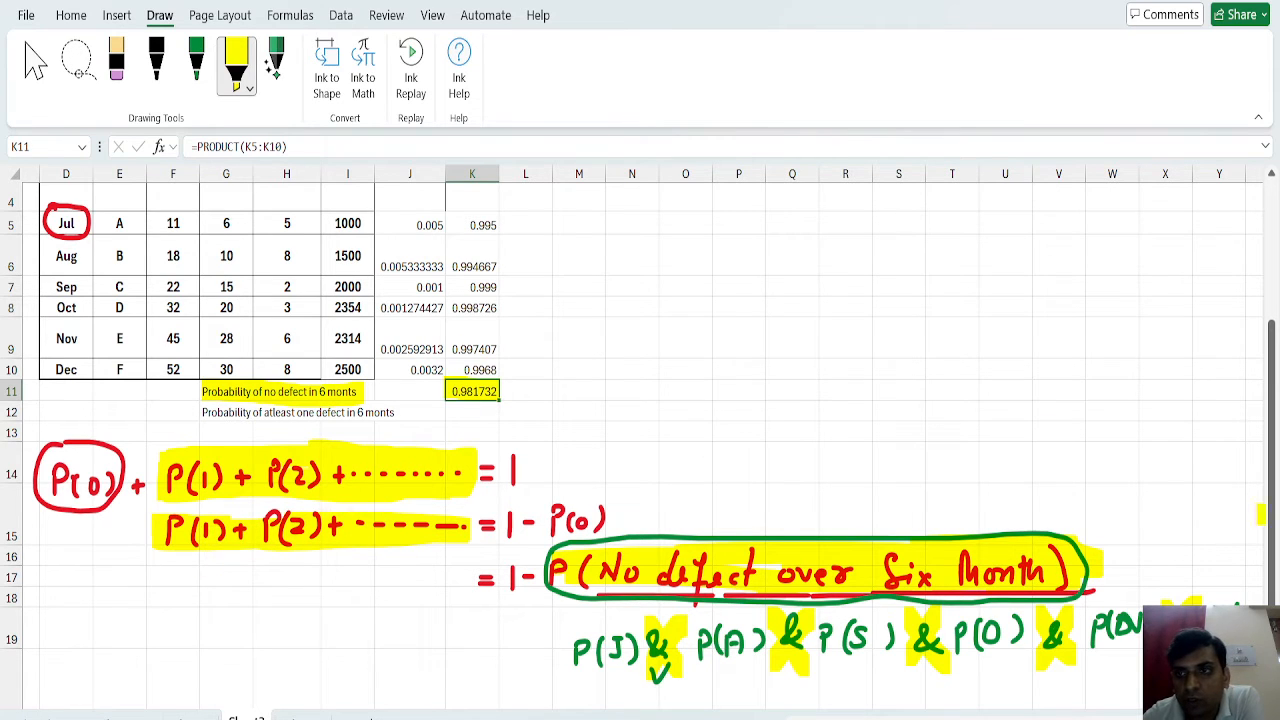
{"action": "left_click_drag", "start_coordinate": [1273, 530], "coordinate": [1273, 570]}
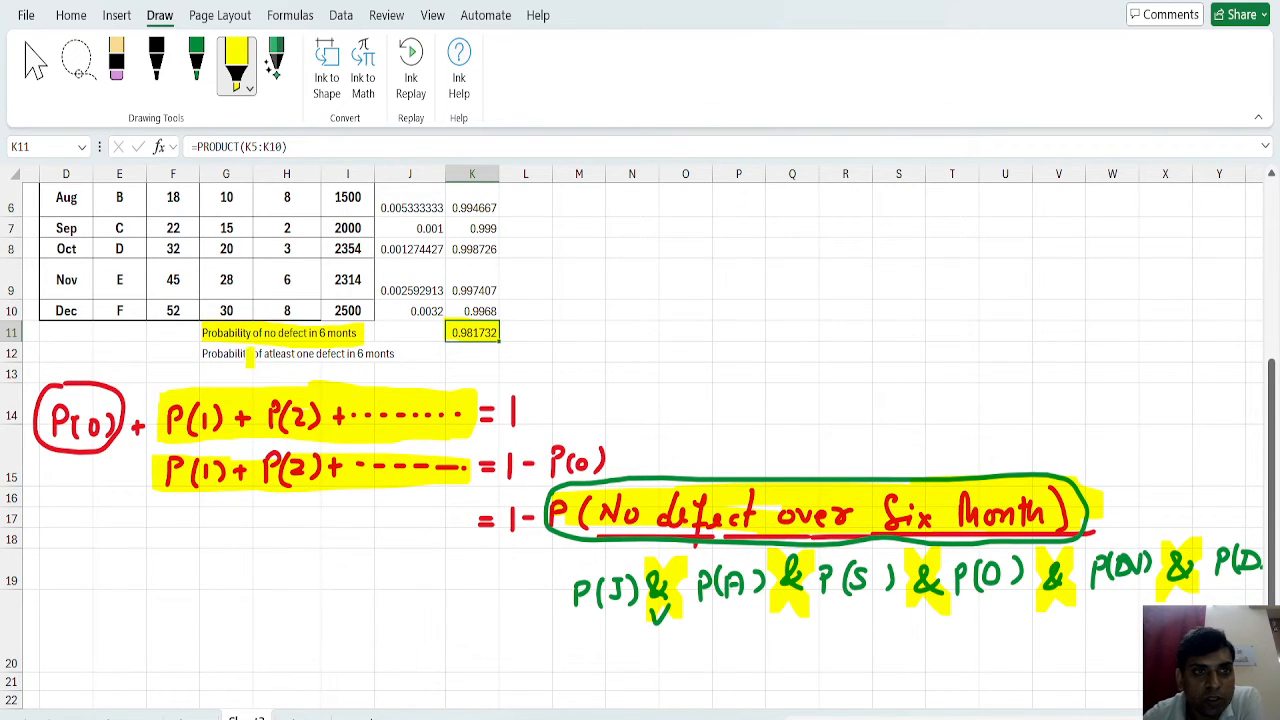
{"action": "left_click_drag", "start_coordinate": [206, 353], "coordinate": [387, 354]}
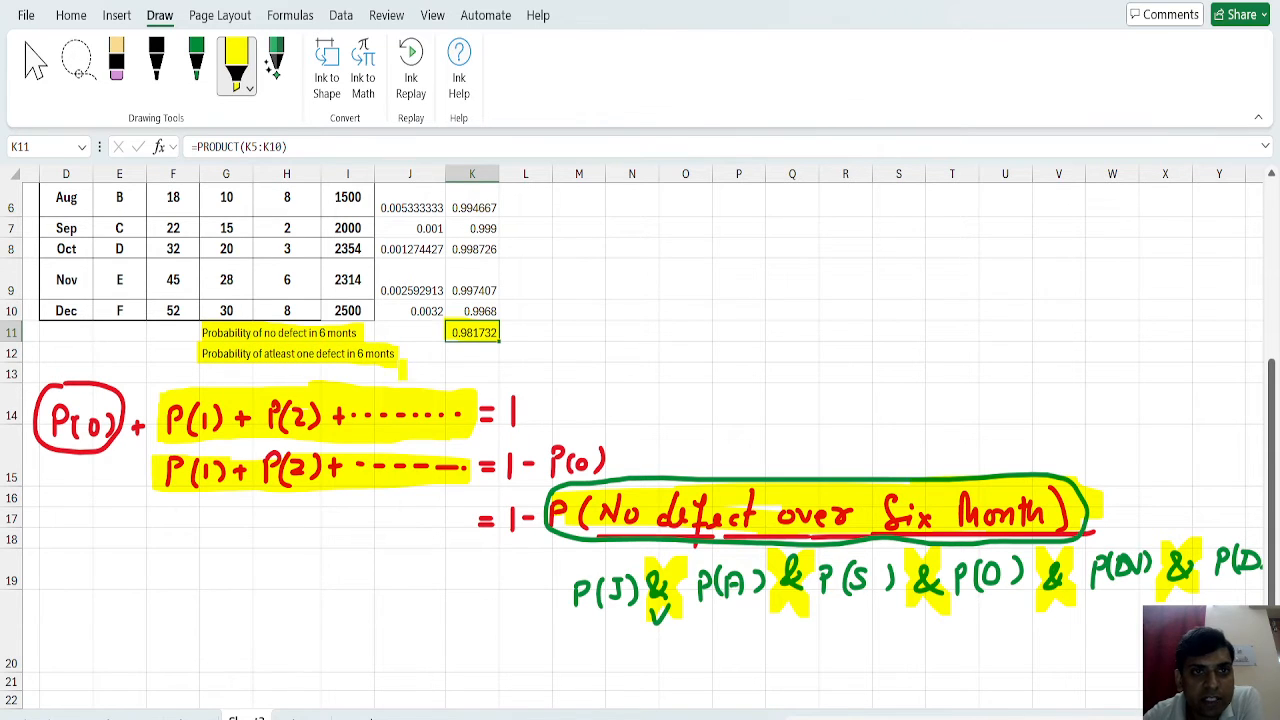
Calculate the probability of at least one defect in six months in K12 with =1-0.981732.
{"action": "left_click", "coordinate": [38, 66]}
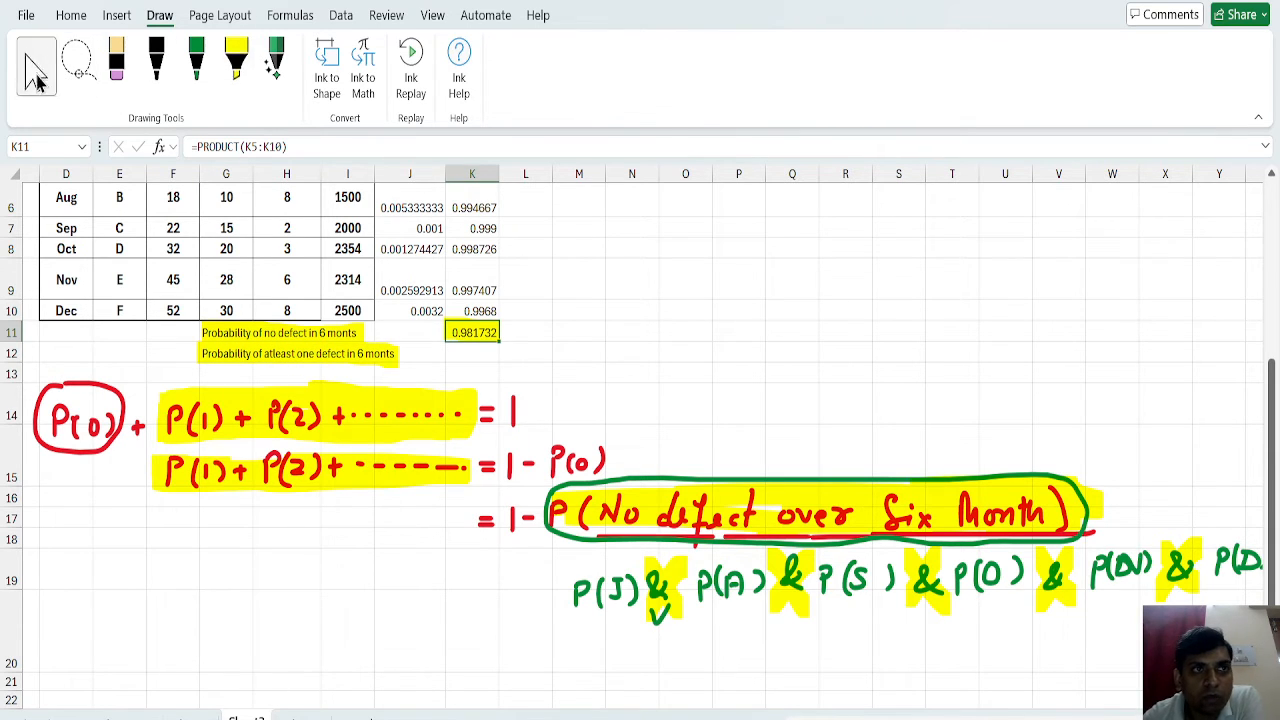
{"action": "double_click", "coordinate": [459, 353]}
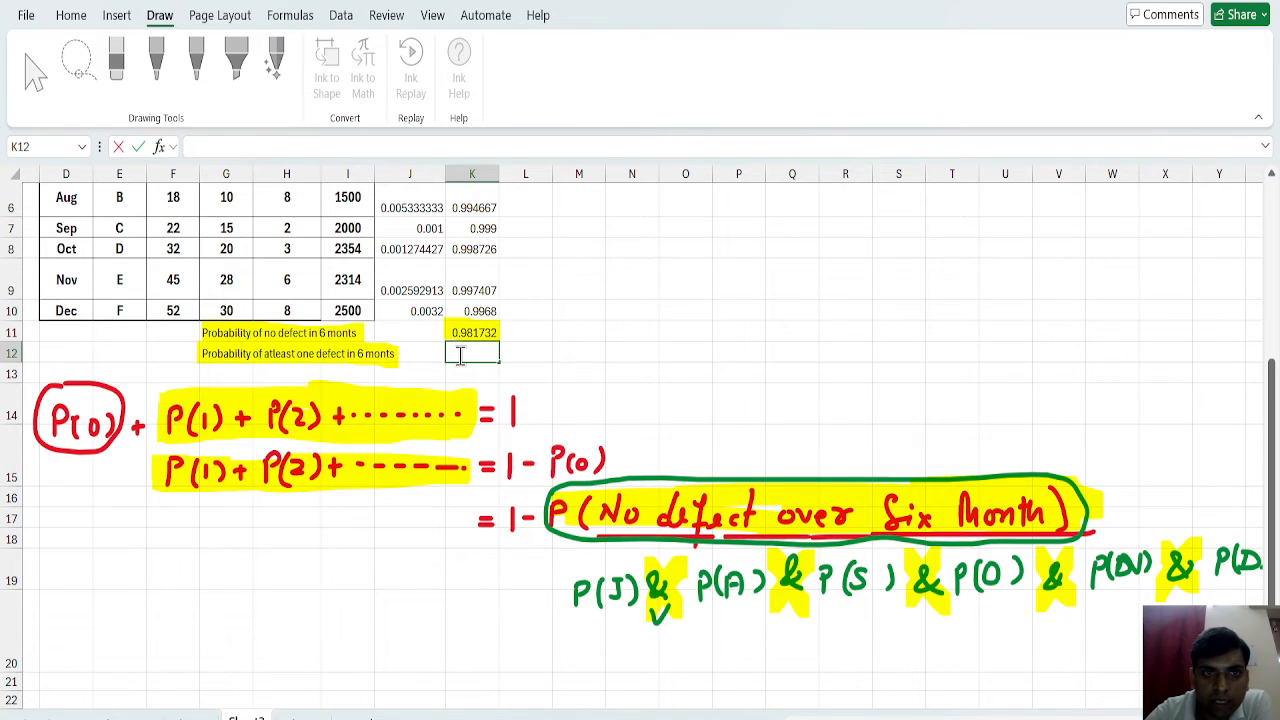
{"action": "type", "text": "=1-0.981732"}
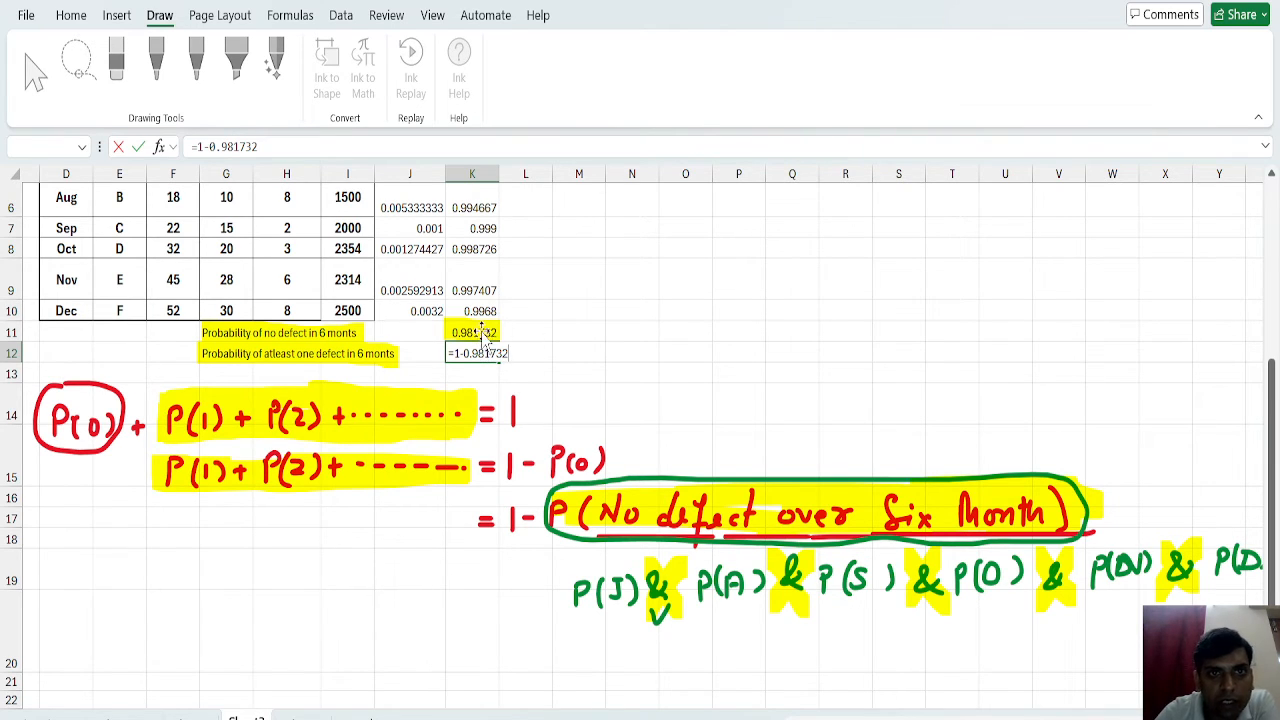
{"action": "key", "text": "Return"}
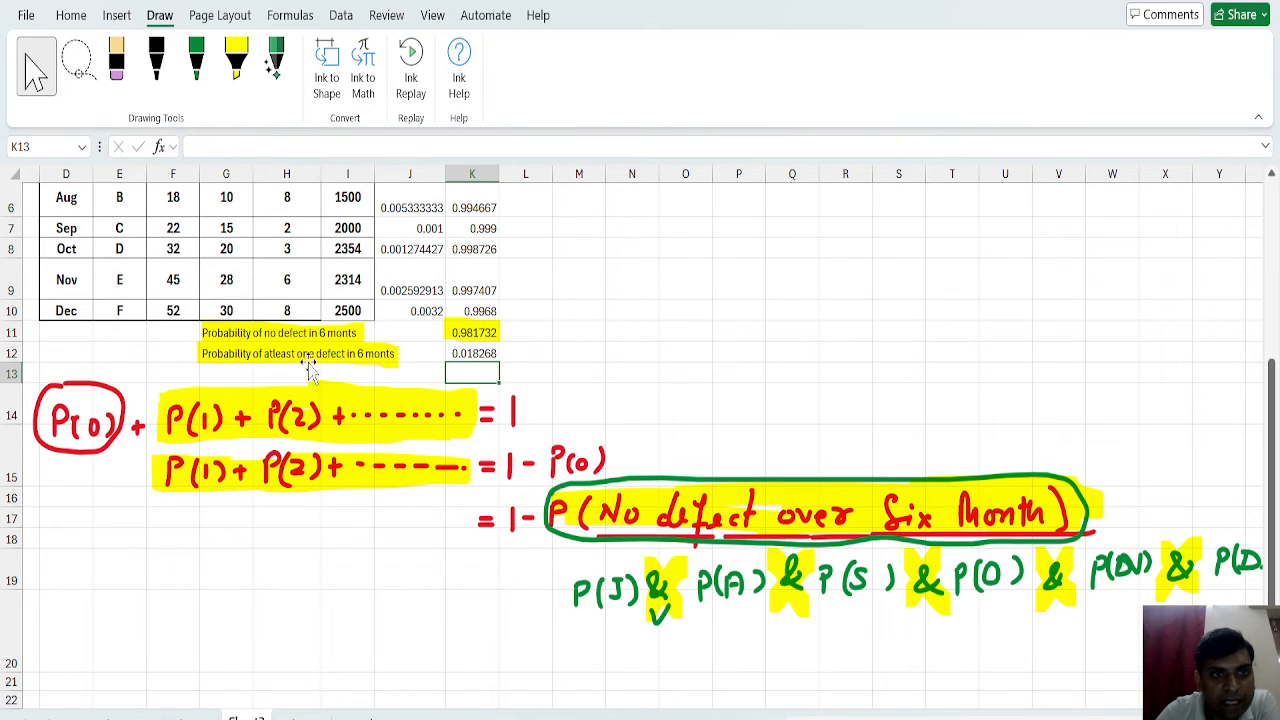
{"action": "left_click", "coordinate": [479, 354]}
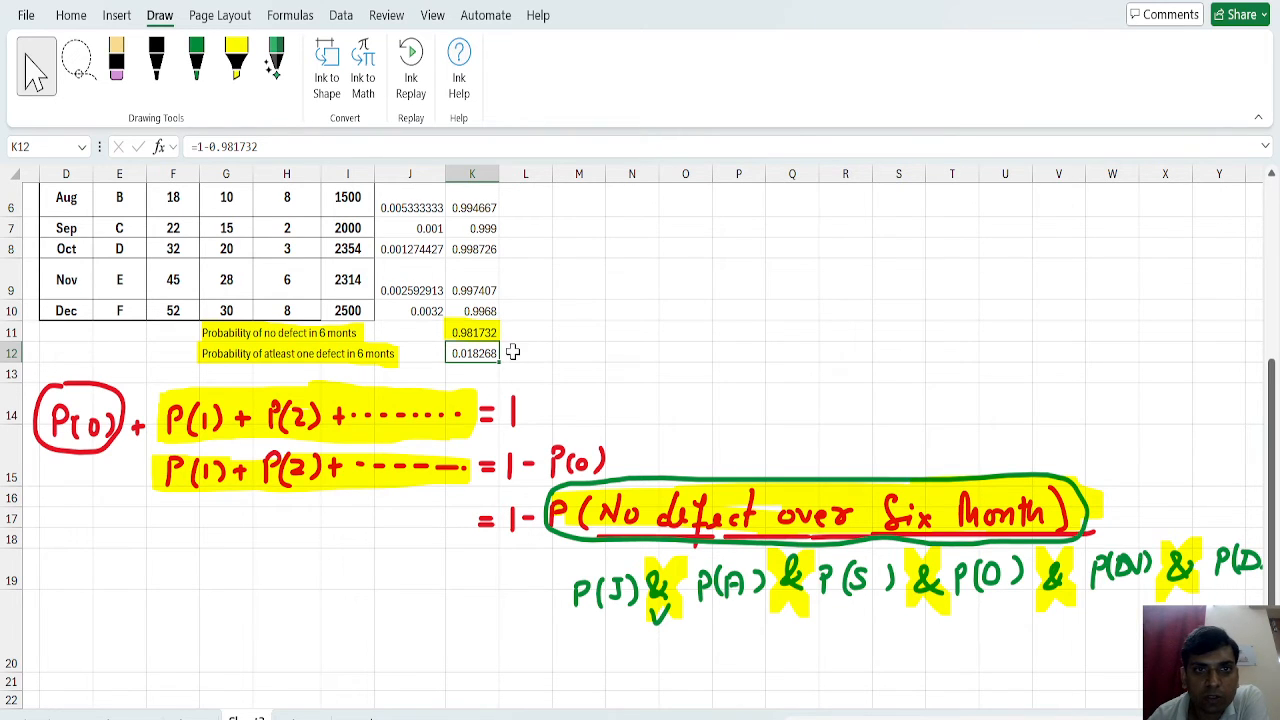
Enter the percentage figure for at least one defect in L12 as 1.82, without the percent sign.
{"action": "left_click", "coordinate": [514, 353]}
{"action": "type", "text": "=1.82%"}
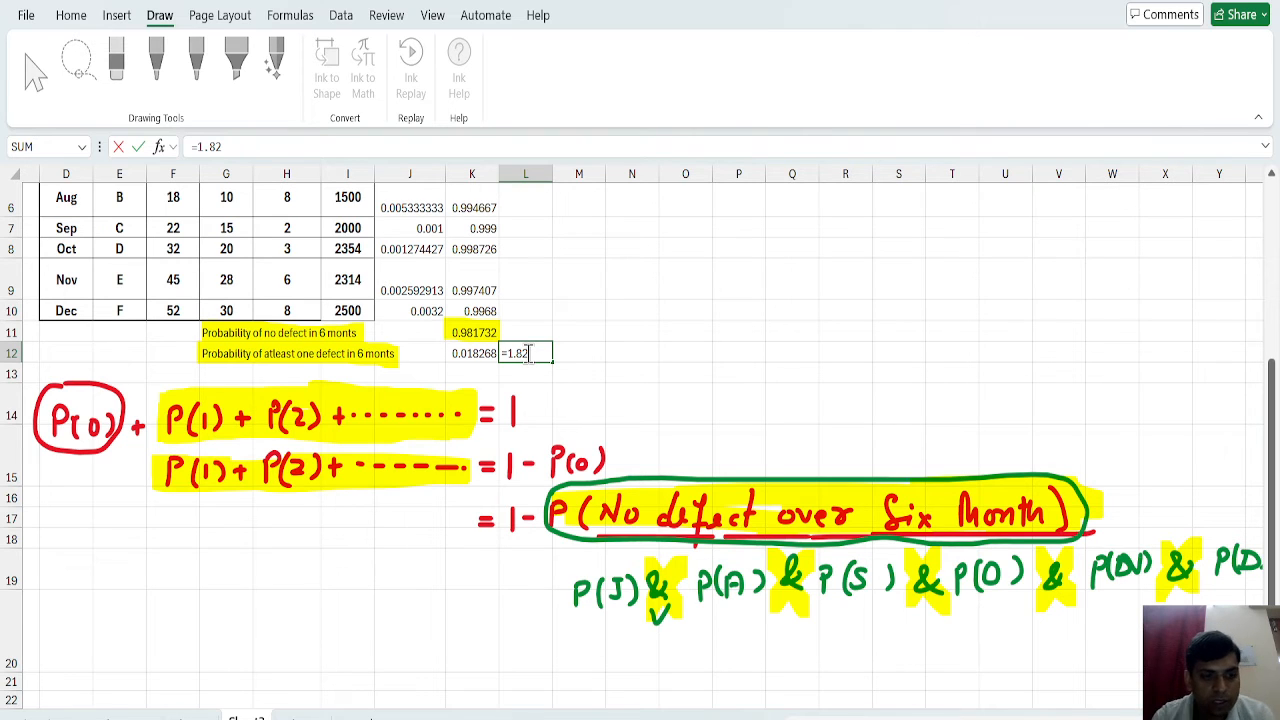
{"action": "left_click", "coordinate": [560, 428]}
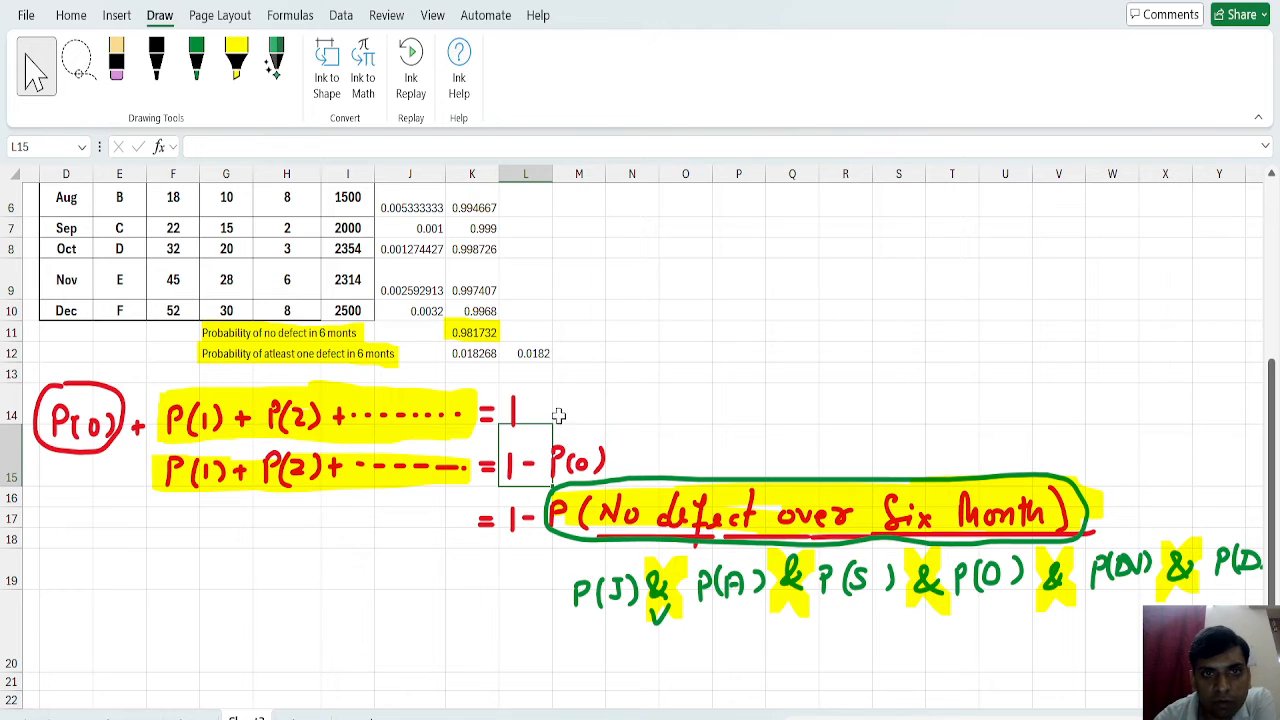
{"action": "left_click", "coordinate": [527, 350]}
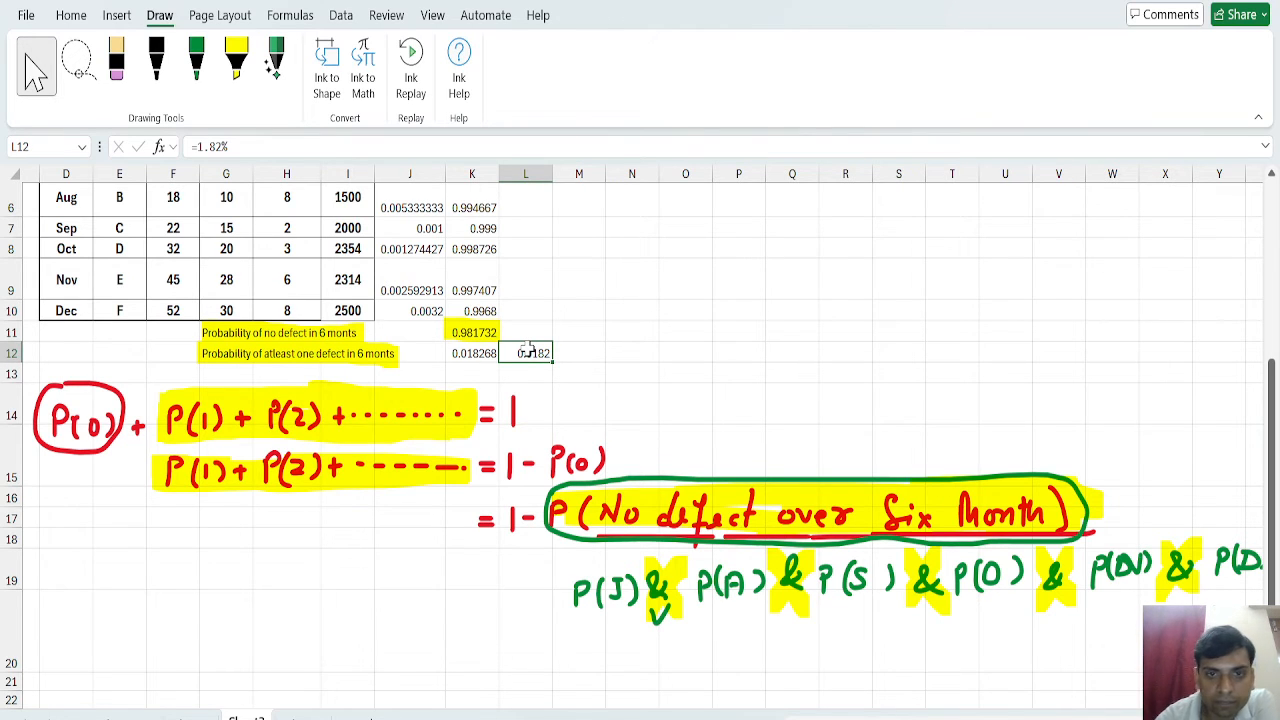
{"action": "left_click", "coordinate": [244, 147]}
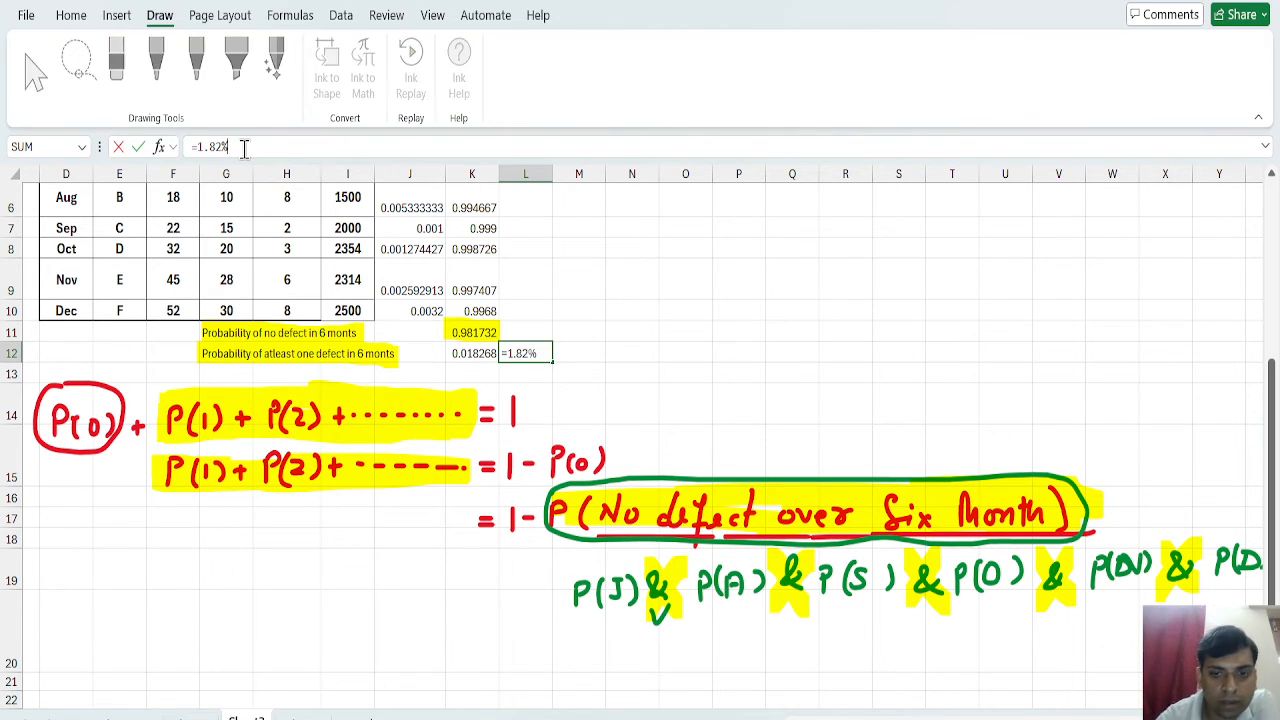
{"action": "left_click", "coordinate": [403, 612]}
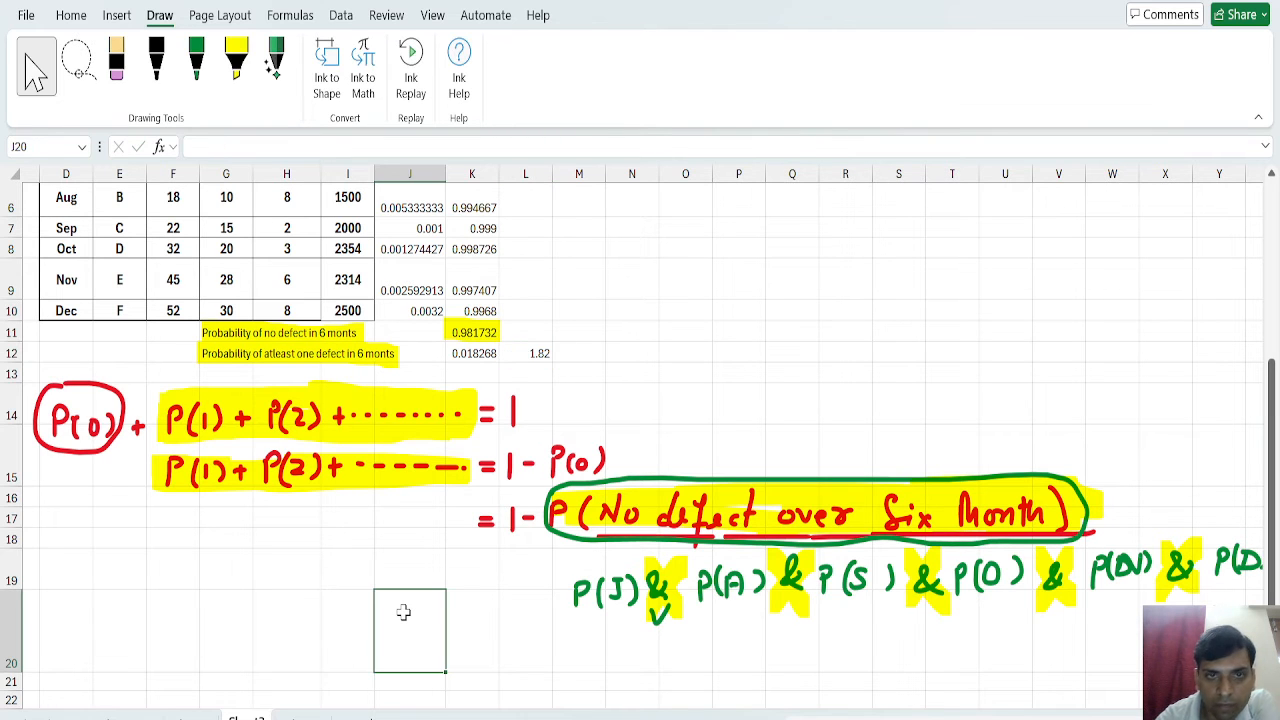
Enter 1.82% in B10 as the answer to question b) on at least one defective product over six months.
{"action": "key", "text": "Home"}
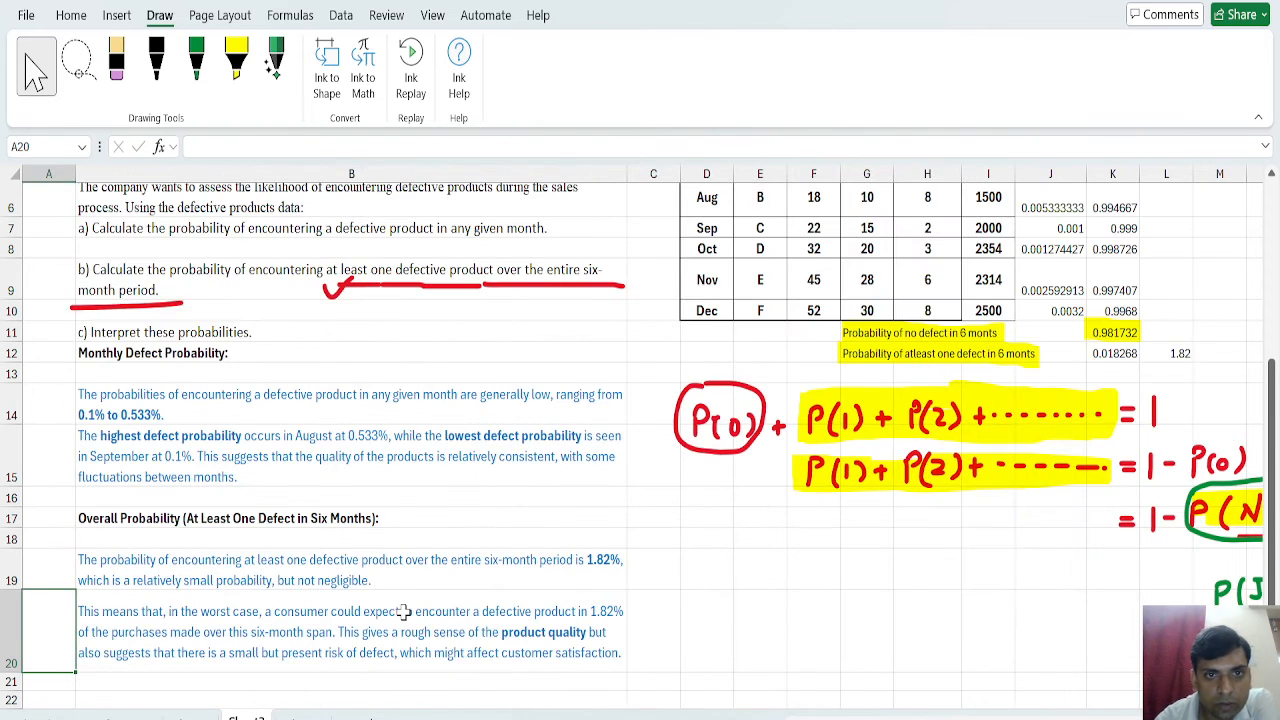
{"action": "left_click", "coordinate": [177, 312]}
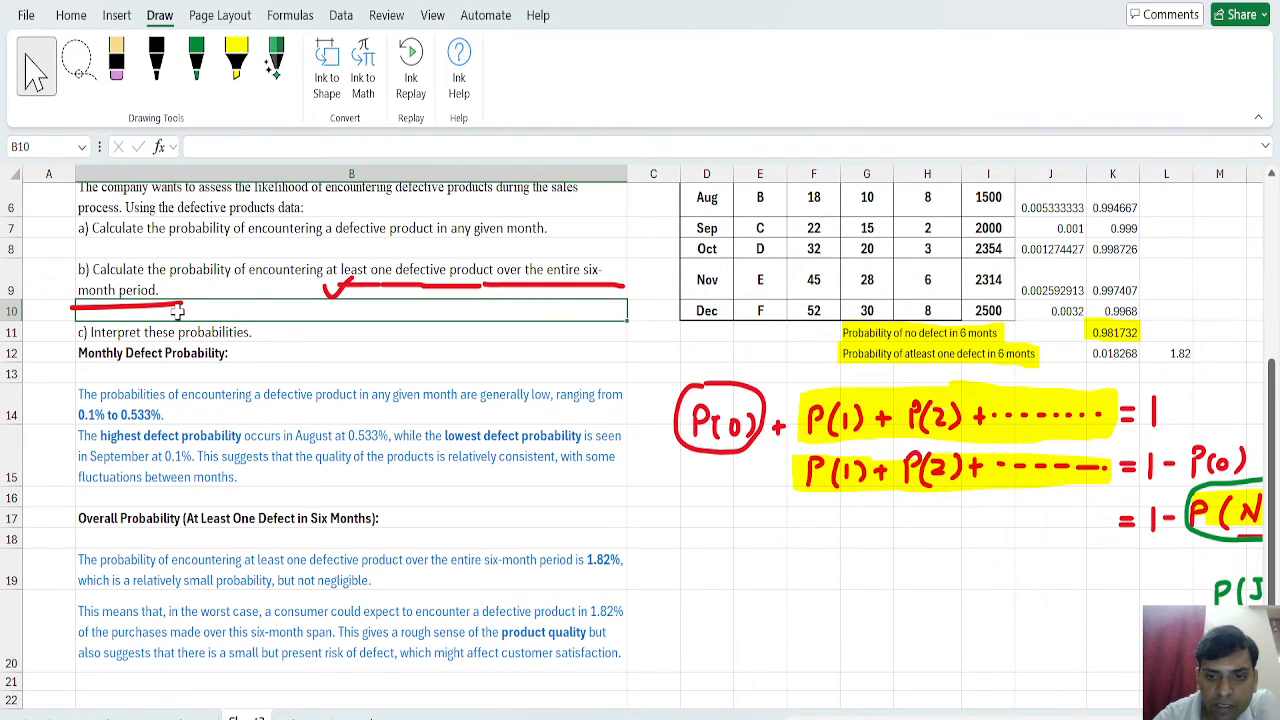
{"action": "type", "text": "=1"}
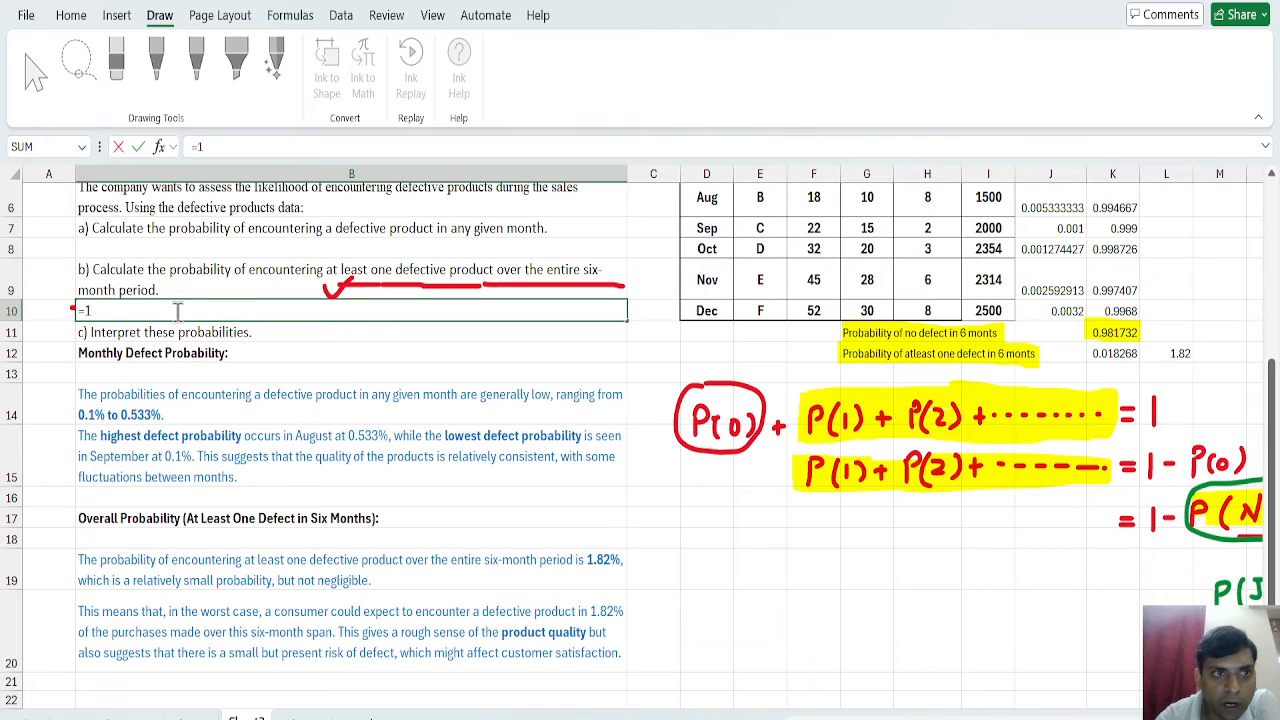
{"action": "key", "text": "BackSpace"}
{"action": "key", "text": "BackSpace"}
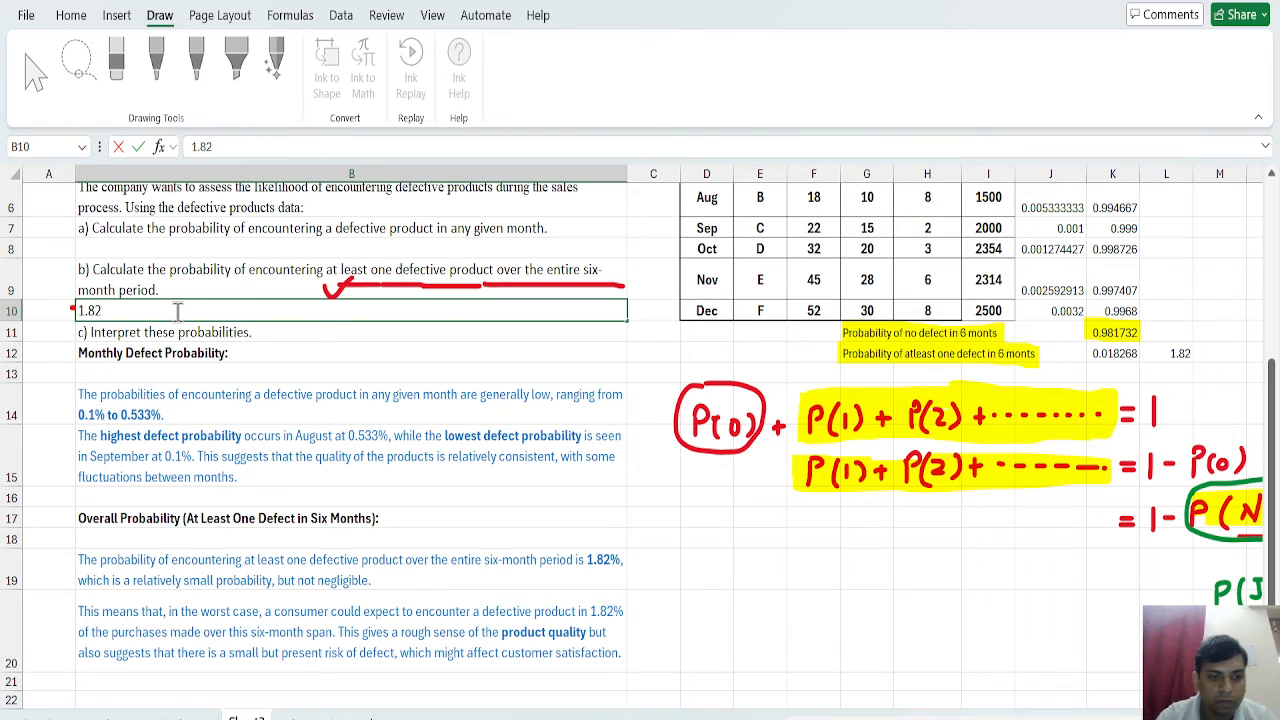
{"action": "type", "text": "1.82%"}
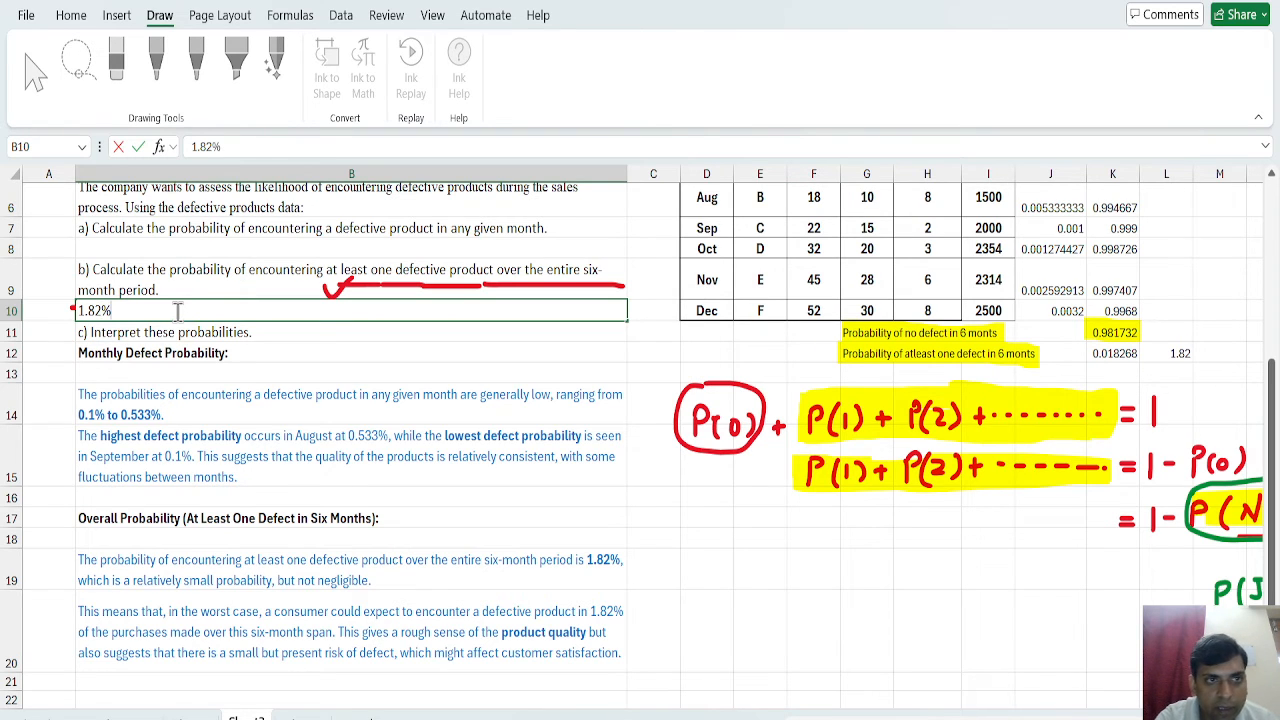
{"action": "left_click", "coordinate": [249, 376]}
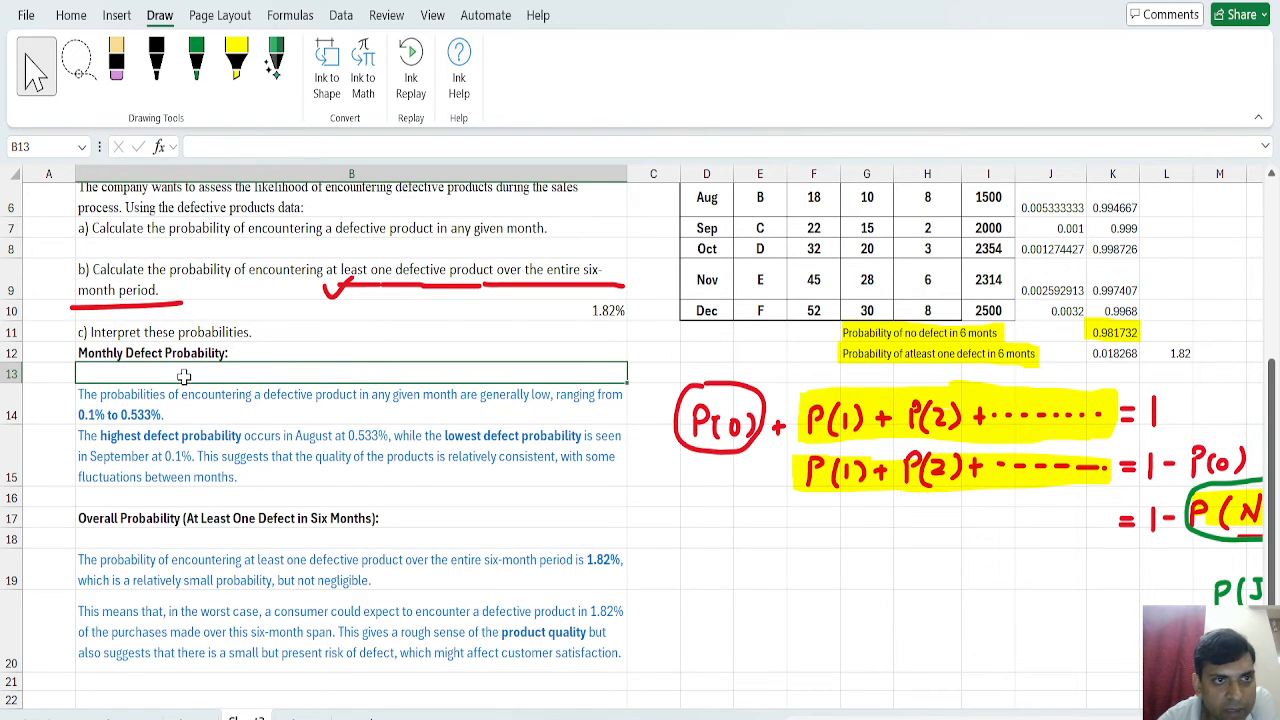
Review questions a) to c) and the monthly interpretation in B14 against the defect probabilities for July, August and September in column J.
{"action": "left_click", "coordinate": [204, 334]}
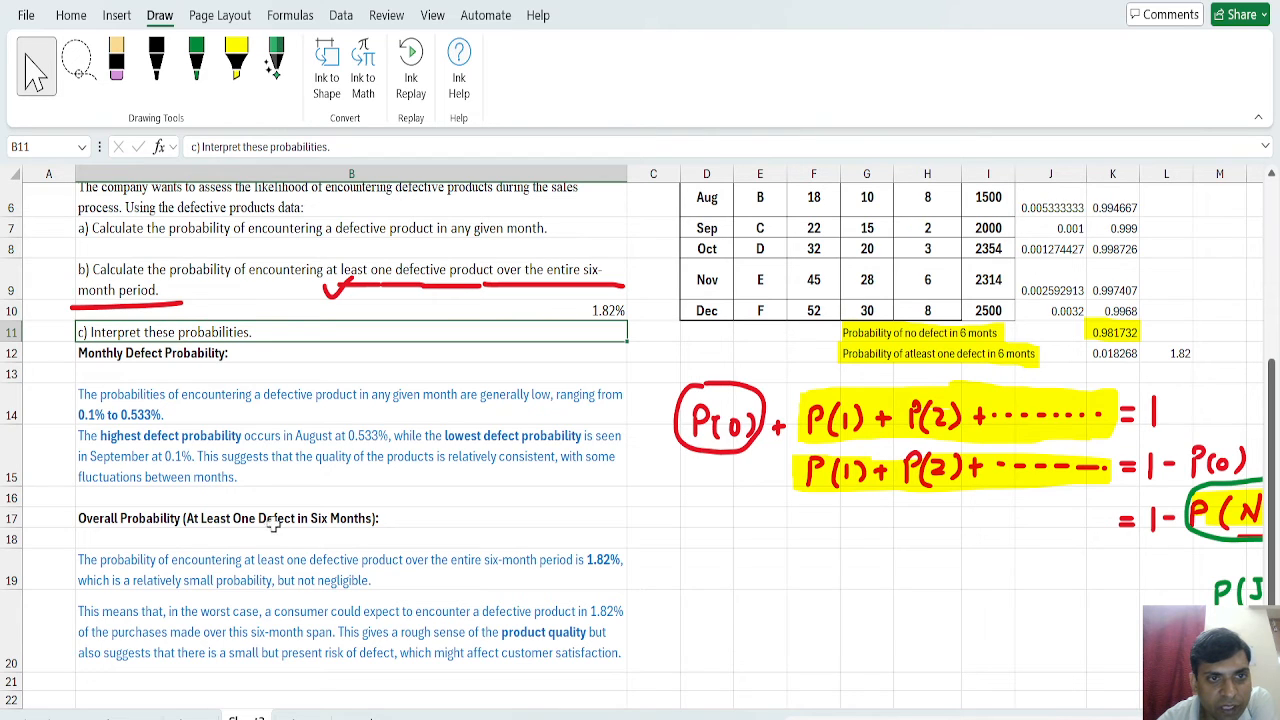
{"action": "left_click", "coordinate": [200, 228]}
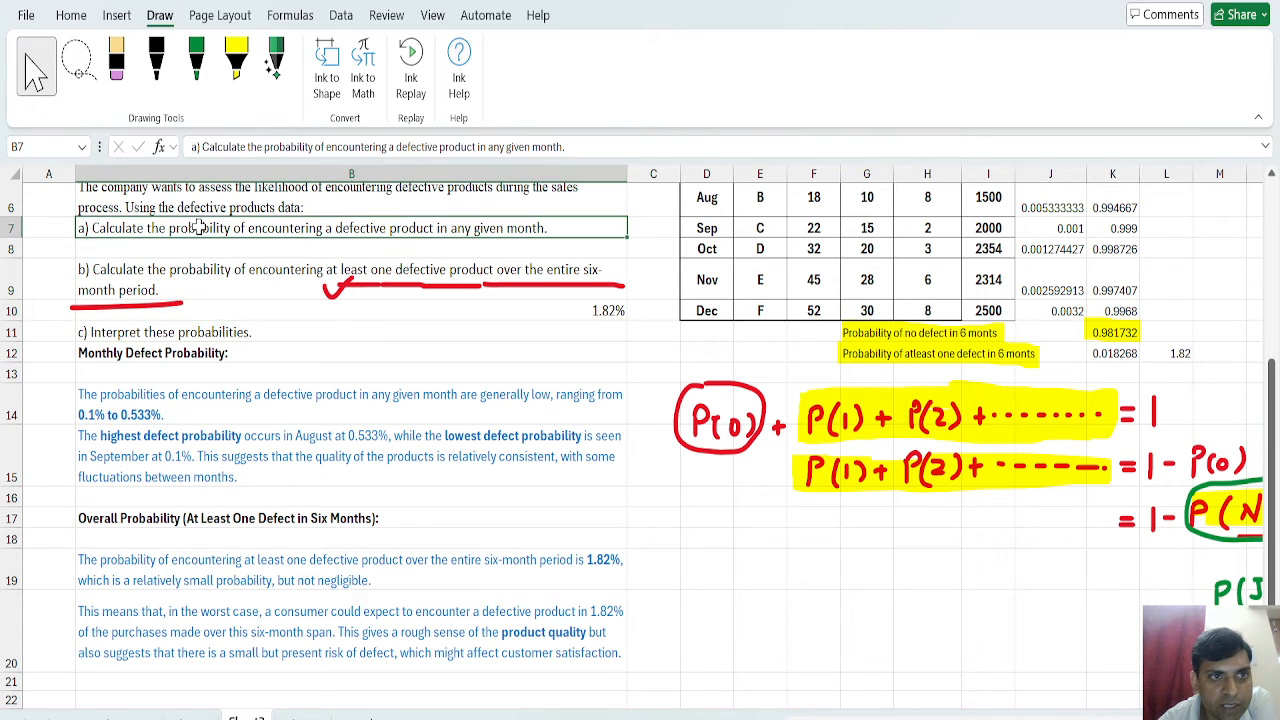
{"action": "left_click", "coordinate": [203, 272]}
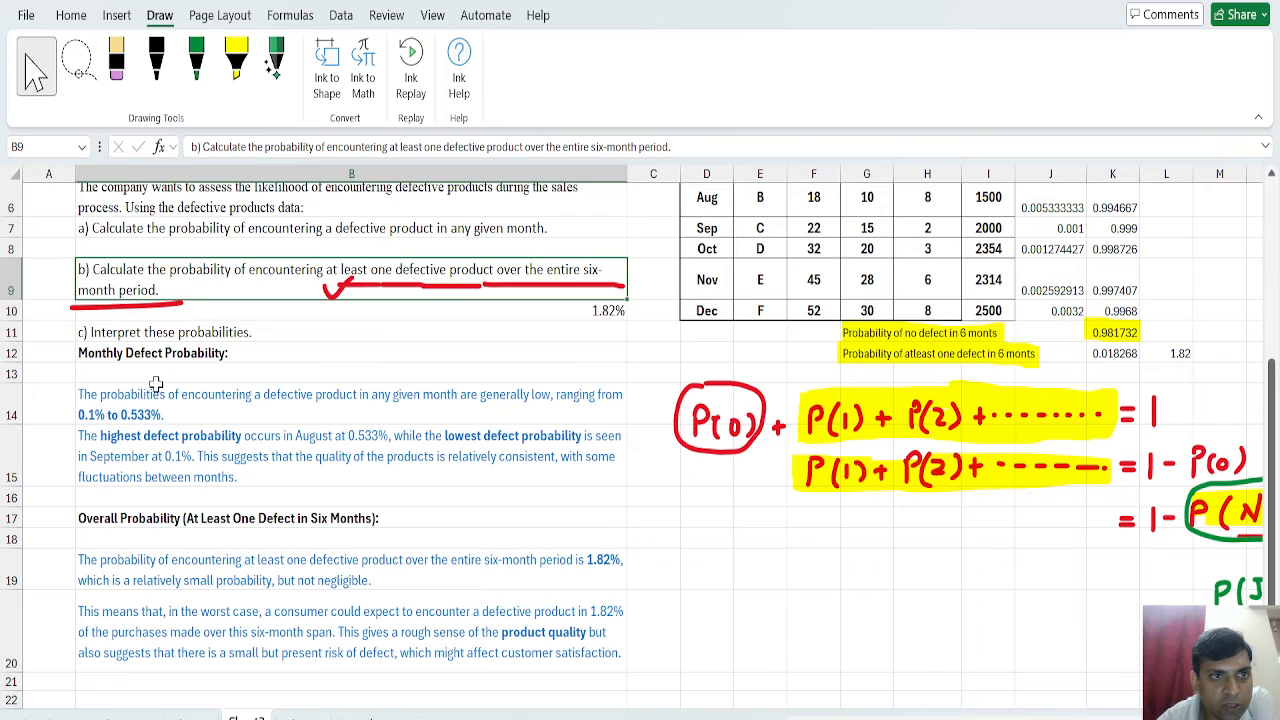
{"action": "left_click", "coordinate": [181, 362]}
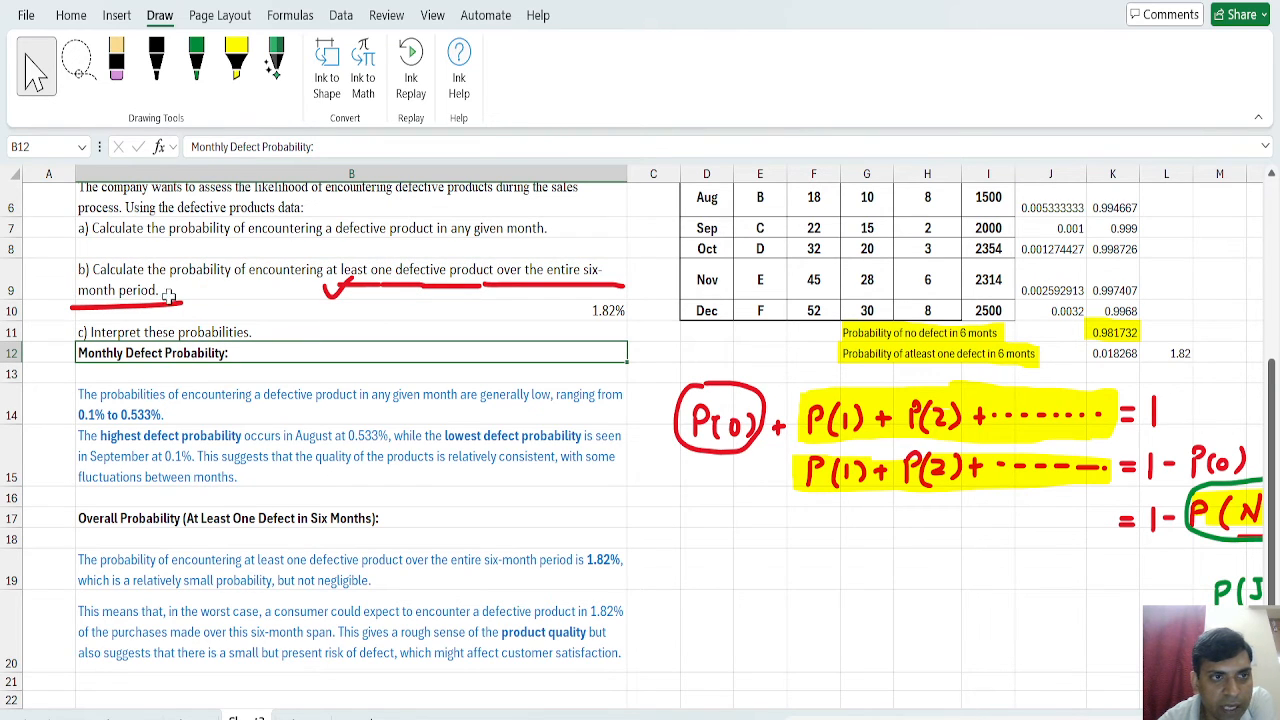
{"action": "left_click", "coordinate": [217, 415]}
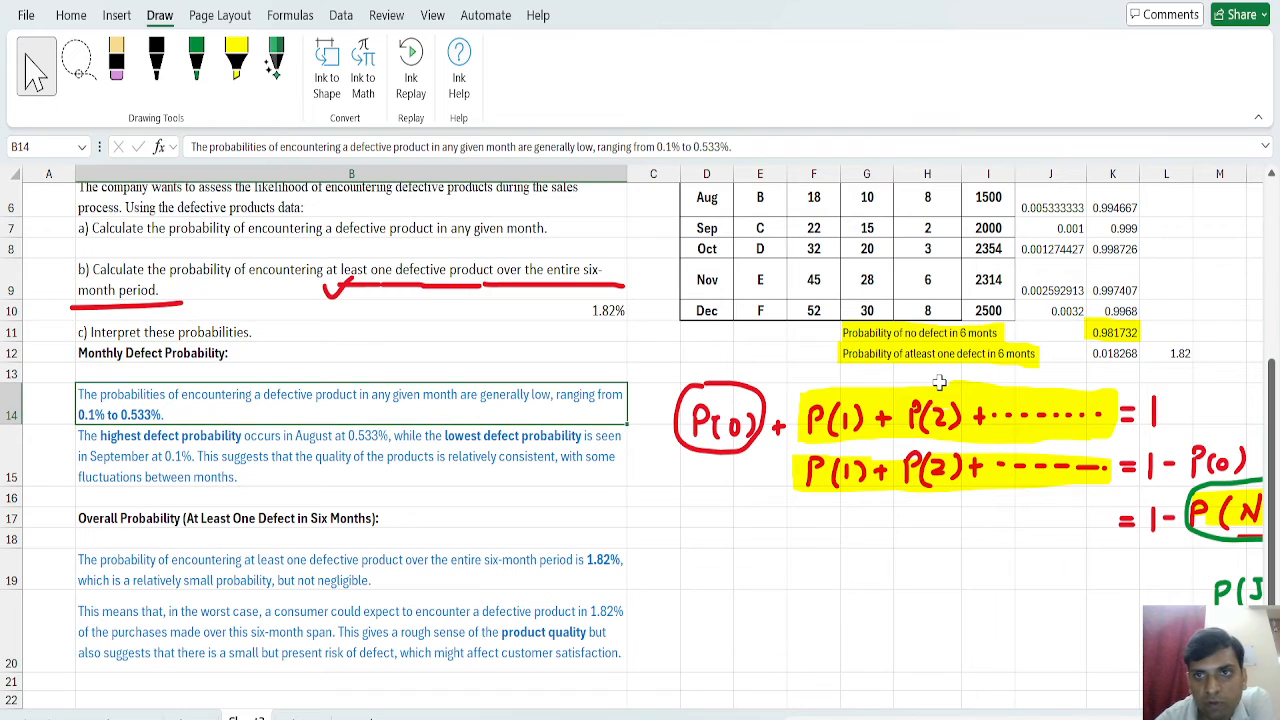
{"action": "left_click", "coordinate": [992, 290]}
{"action": "key", "text": "Up"}
{"action": "key", "text": "Up"}
{"action": "key", "text": "Up"}
{"action": "key", "text": "Up"}
{"action": "key", "text": "Up"}
{"action": "key", "text": "Up"}
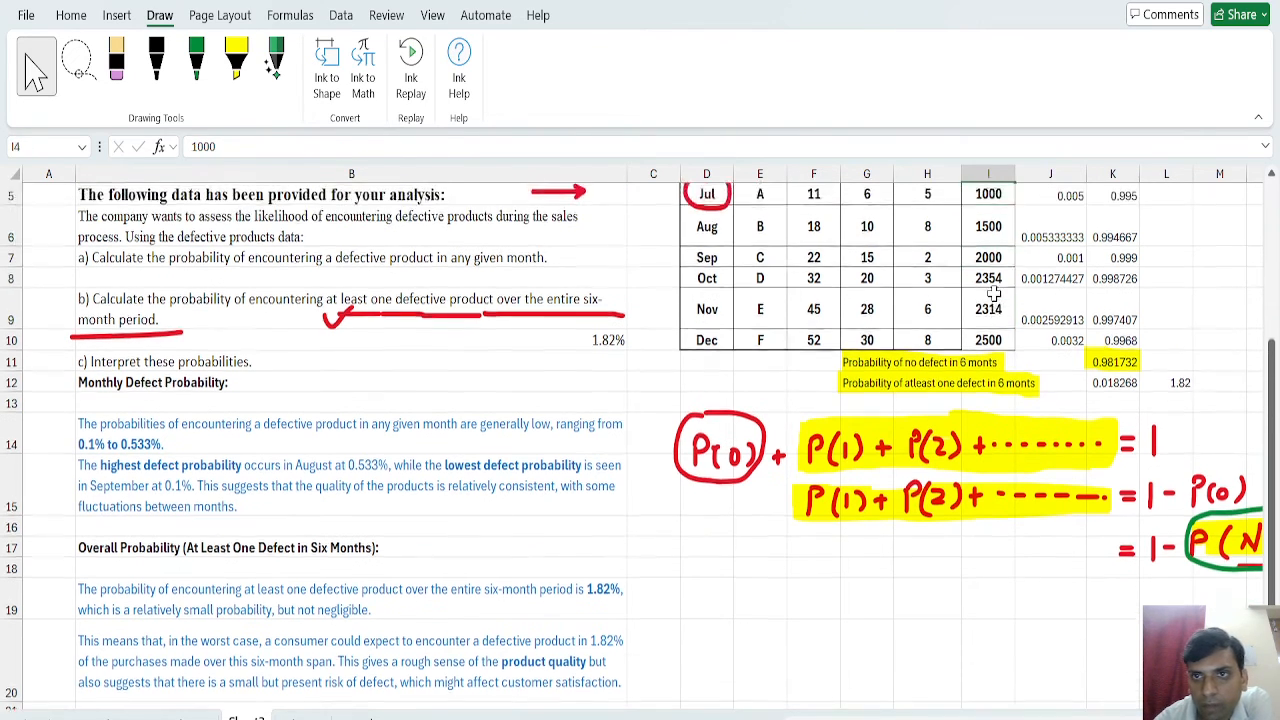
{"action": "left_click", "coordinate": [1052, 395]}
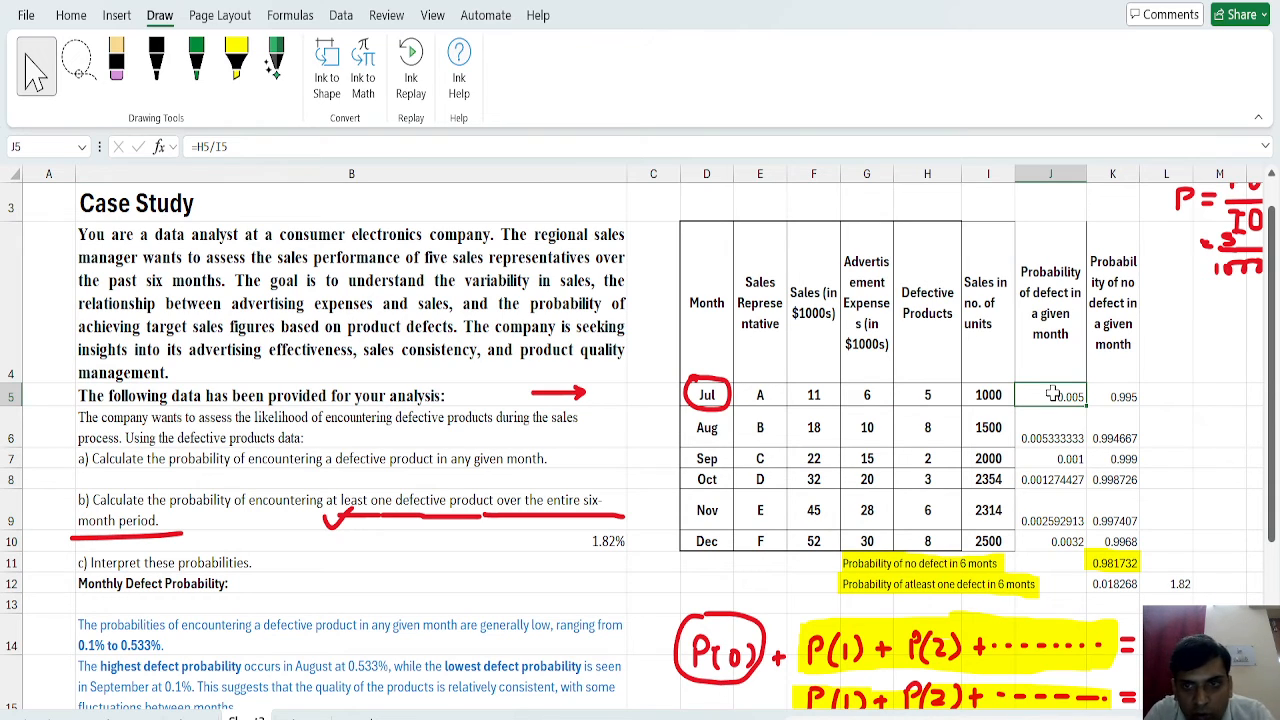
{"action": "left_click", "coordinate": [1073, 459]}
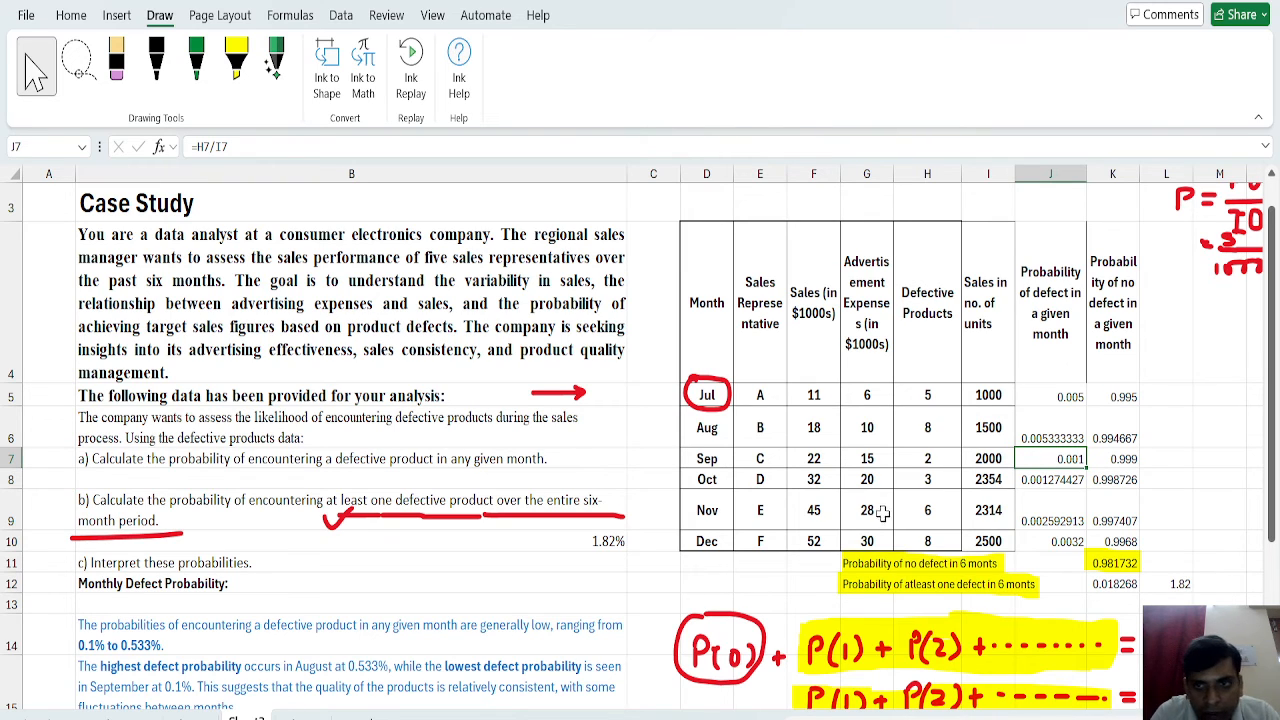
{"action": "left_click", "coordinate": [1057, 436]}
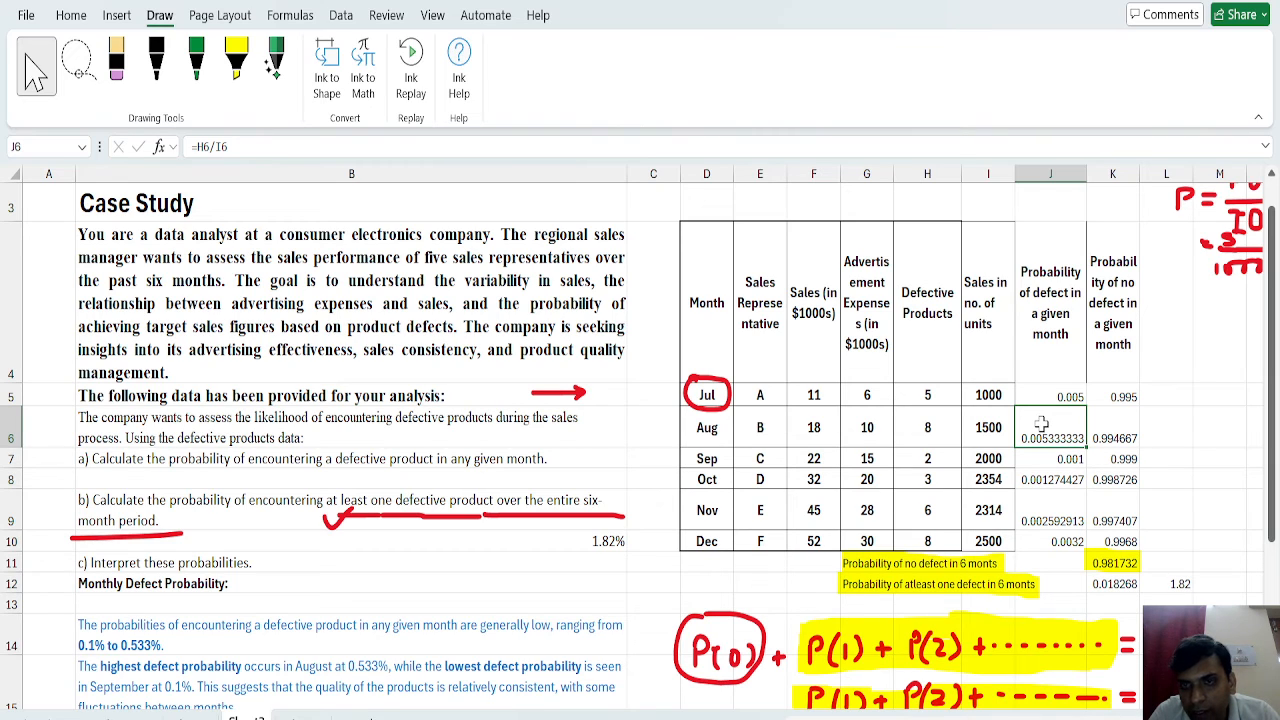
Remove the word "generally" from the monthly defect probability interpretation in B14 so it reads "are low, ranging from 0.1% to 0.533%".
{"action": "left_click", "coordinate": [116, 628]}
{"action": "scroll", "coordinate": [116, 628], "scroll_direction": "down", "scroll_amount": 1}
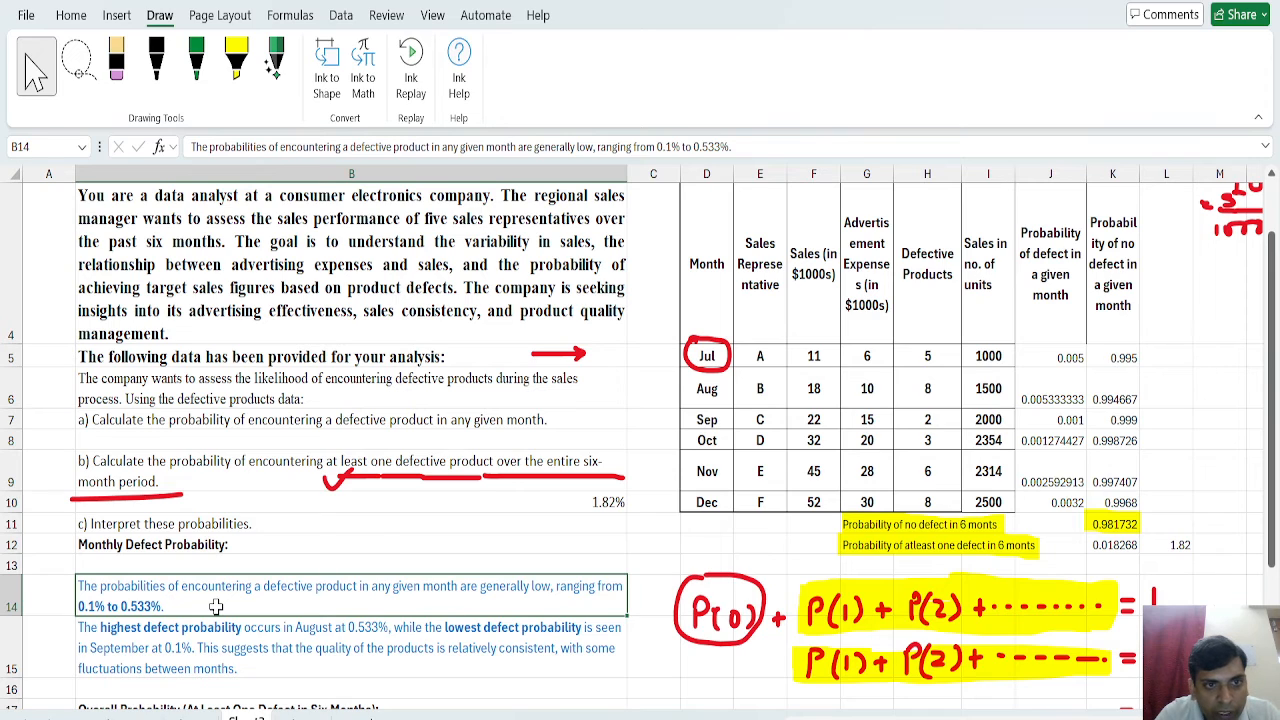
{"action": "double_click", "coordinate": [525, 587]}
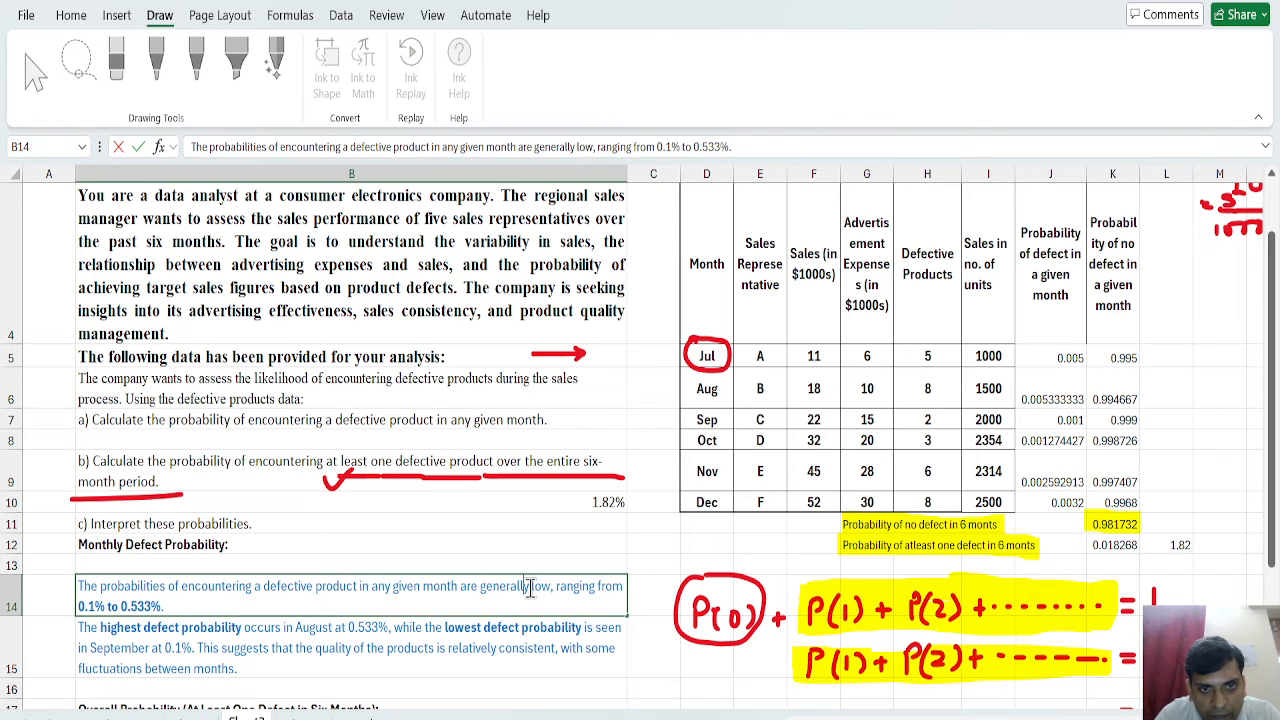
{"action": "key", "text": "BackSpace"}
{"action": "key", "text": "BackSpace"}
{"action": "key", "text": "BackSpace"}
{"action": "key", "text": "BackSpace"}
{"action": "key", "text": "BackSpace"}
{"action": "key", "text": "BackSpace"}
{"action": "key", "text": "BackSpace"}
{"action": "key", "text": "BackSpace"}
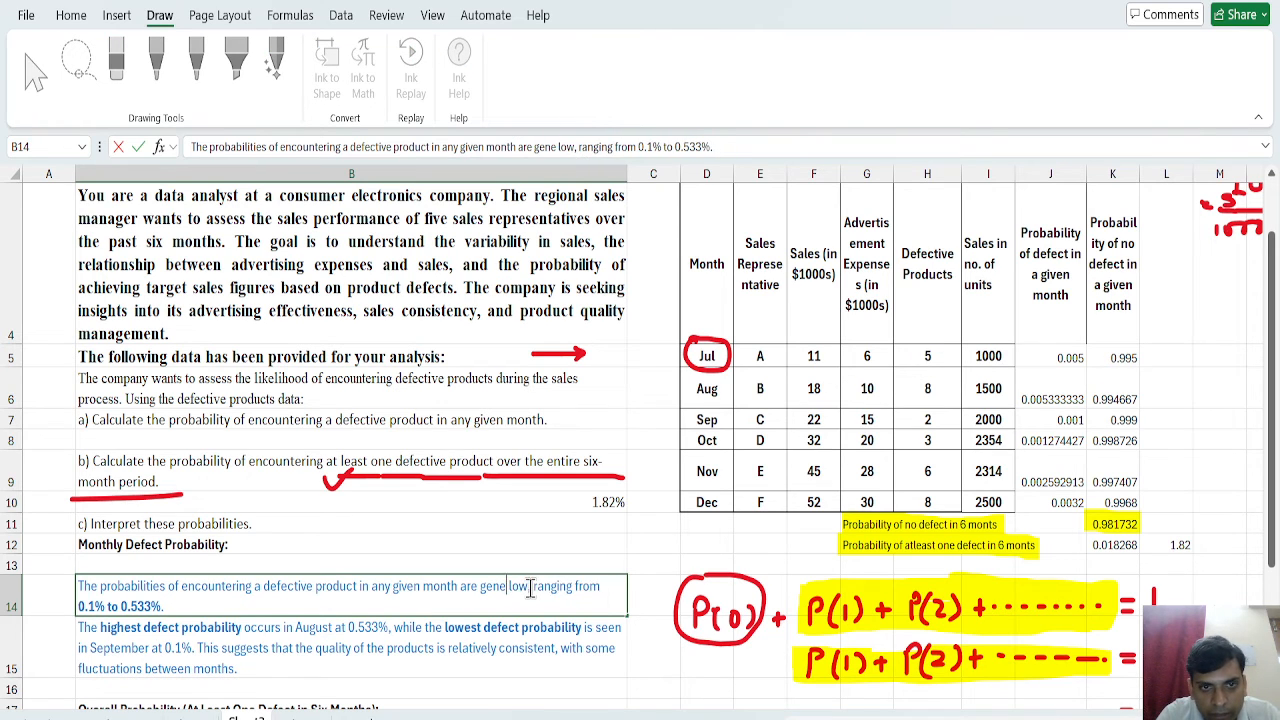
{"action": "key", "text": "BackSpace"}
{"action": "key", "text": "BackSpace"}
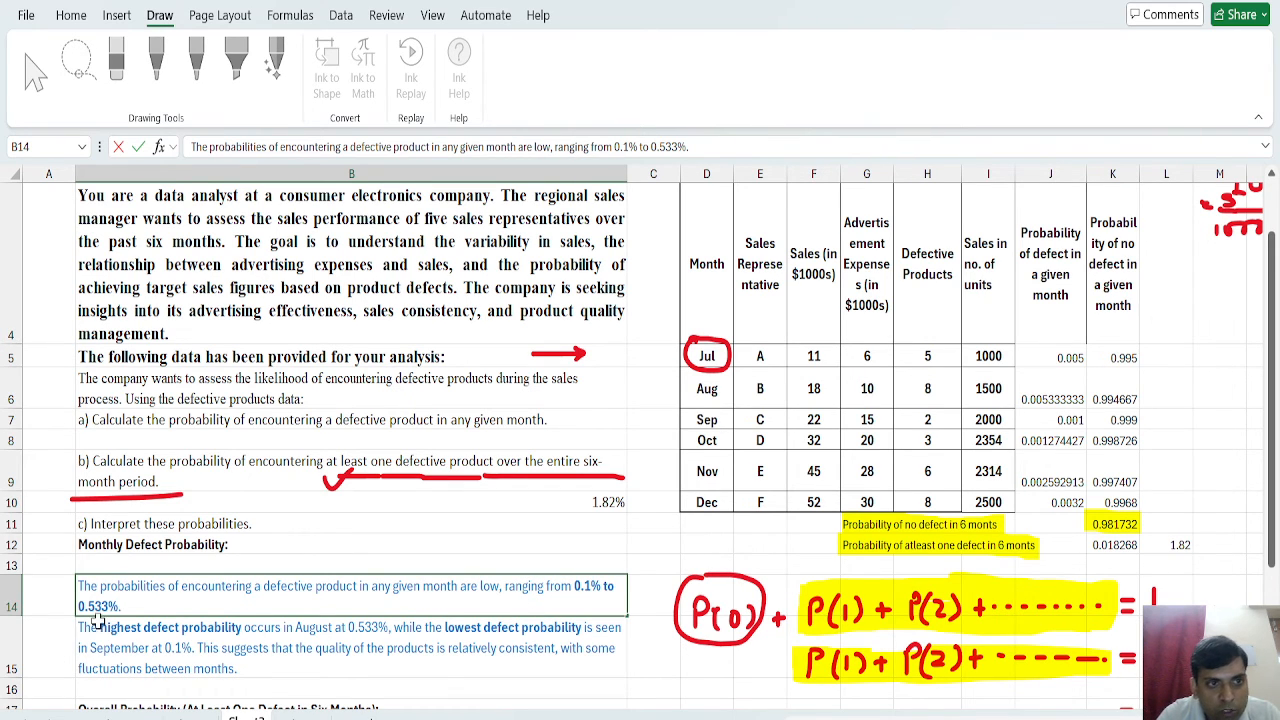
Highlight the September and August defect probabilities in J7 and J6 in yellow.
{"action": "left_click", "coordinate": [1070, 422]}
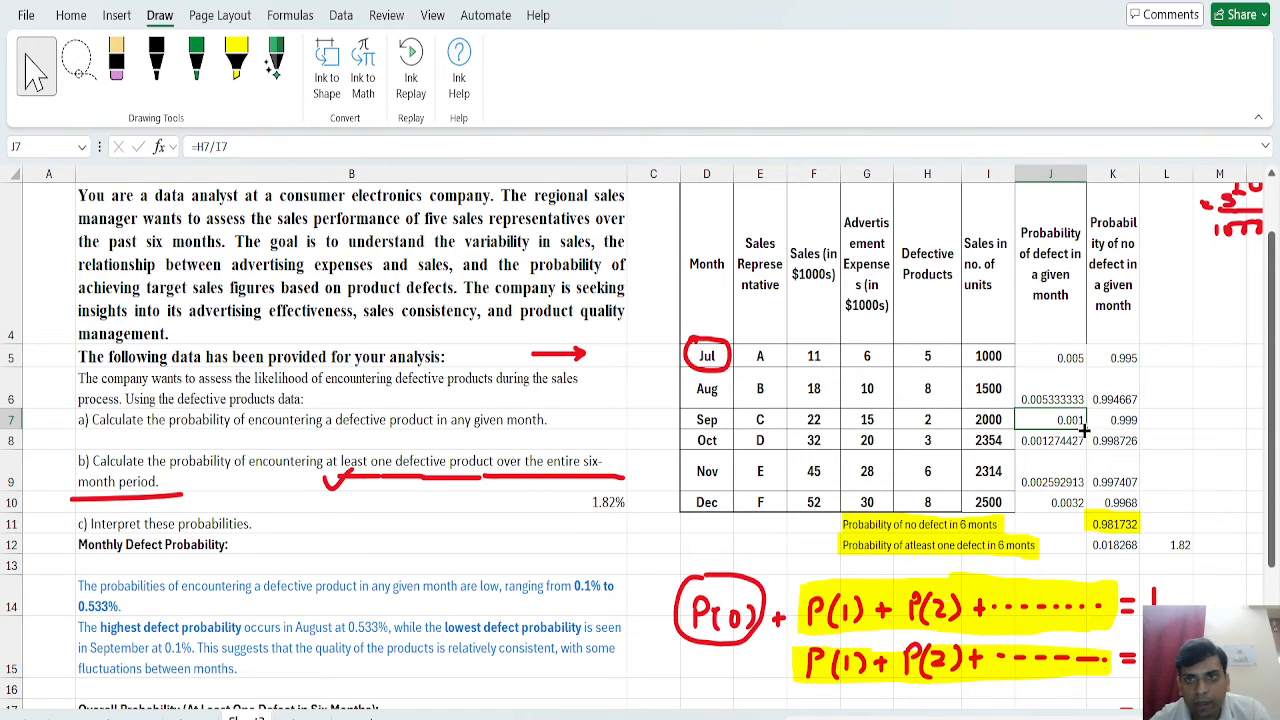
{"action": "left_click", "coordinate": [236, 62]}
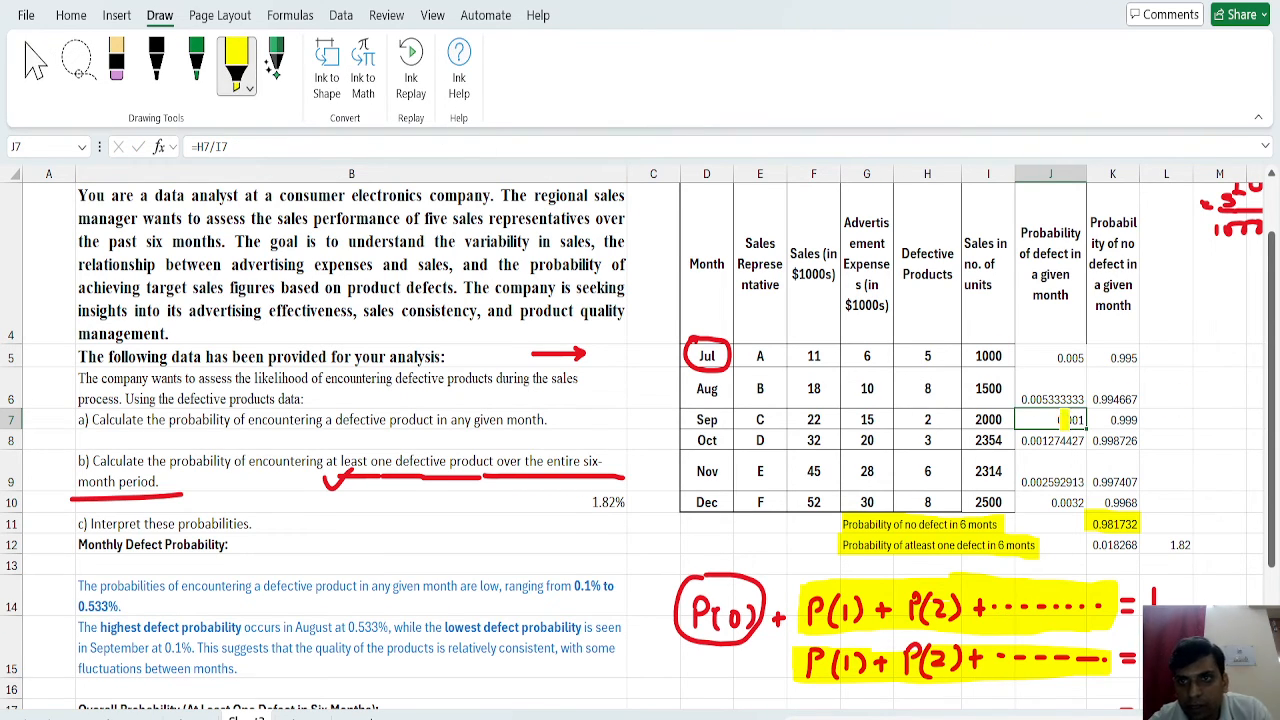
{"action": "mouse_move", "coordinate": [1064, 420]}
{"action": "left_mouse_down"}
{"action": "mouse_move", "coordinate": [1016, 420]}
{"action": "mouse_move", "coordinate": [1088, 420]}
{"action": "mouse_move", "coordinate": [1016, 392]}
{"action": "mouse_move", "coordinate": [1082, 392]}
{"action": "left_mouse_up"}
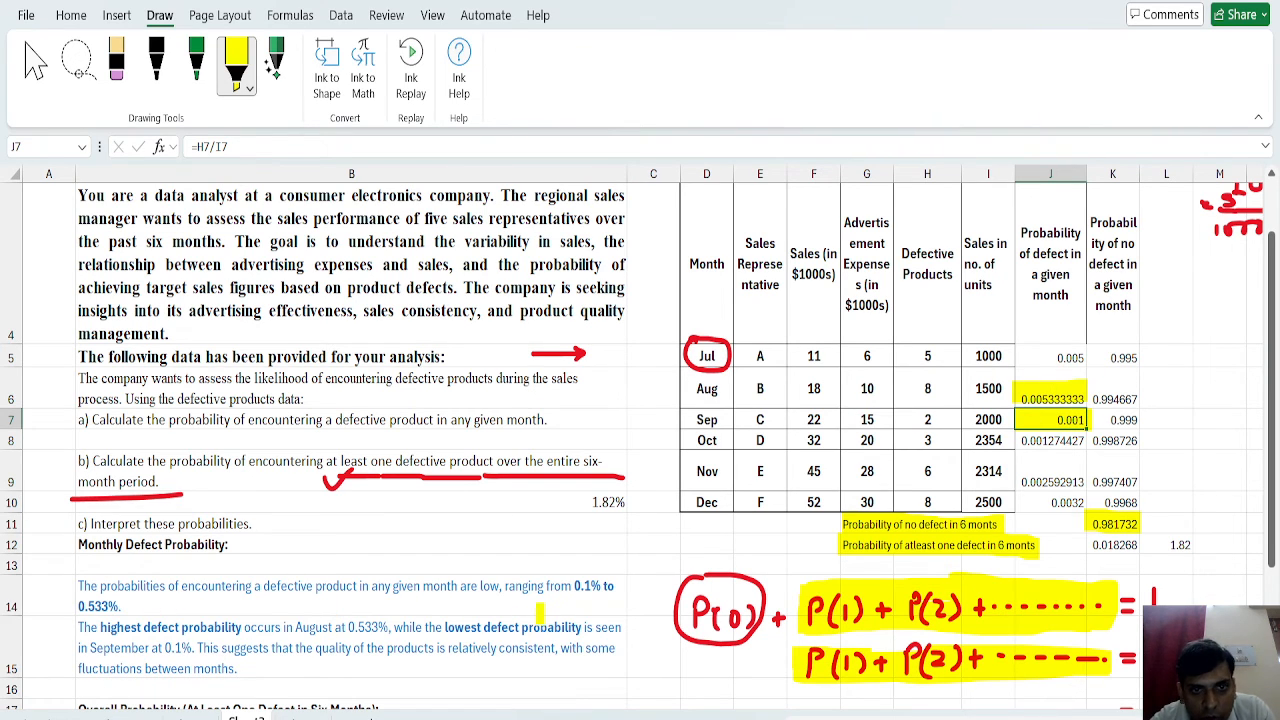
Highlight in yellow the range "0.1% to 0.533%" in B14 and the highest, lowest and quality consistency statements in B15.
{"action": "left_click_drag", "start_coordinate": [575, 586], "coordinate": [626, 586]}
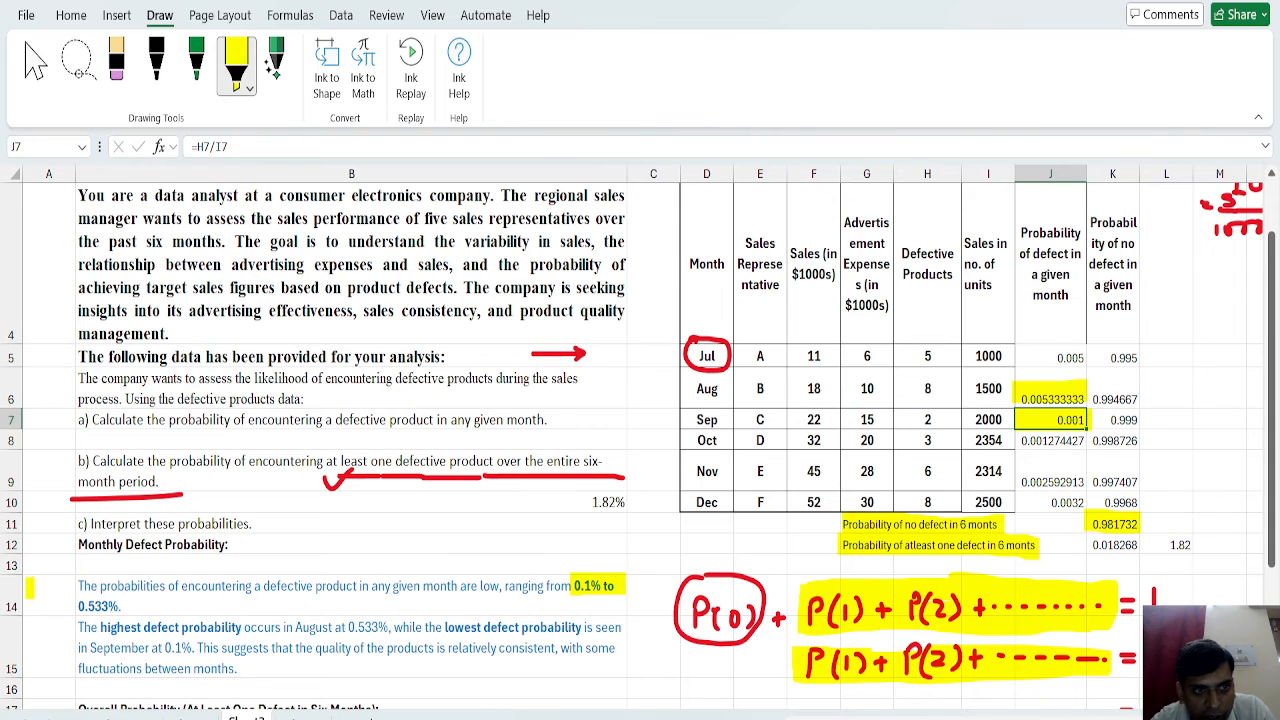
{"action": "left_click_drag", "start_coordinate": [70, 605], "coordinate": [122, 606]}
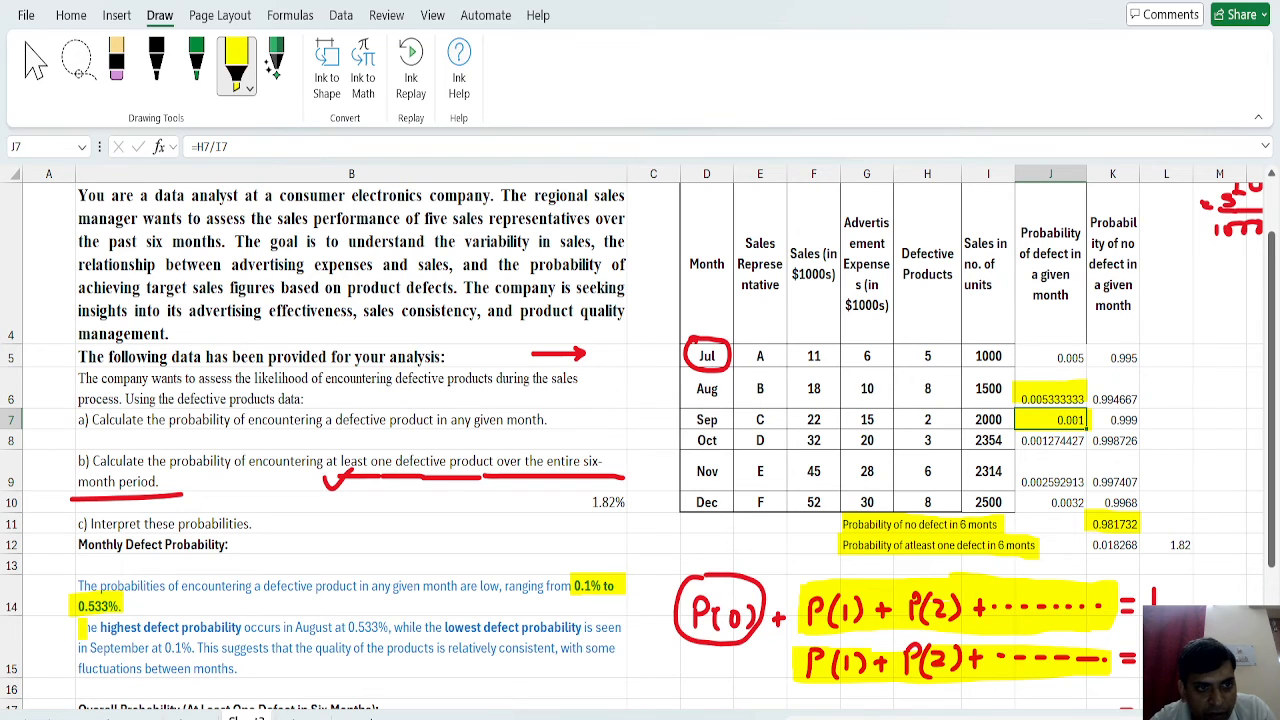
{"action": "left_click_drag", "start_coordinate": [80, 627], "coordinate": [583, 627]}
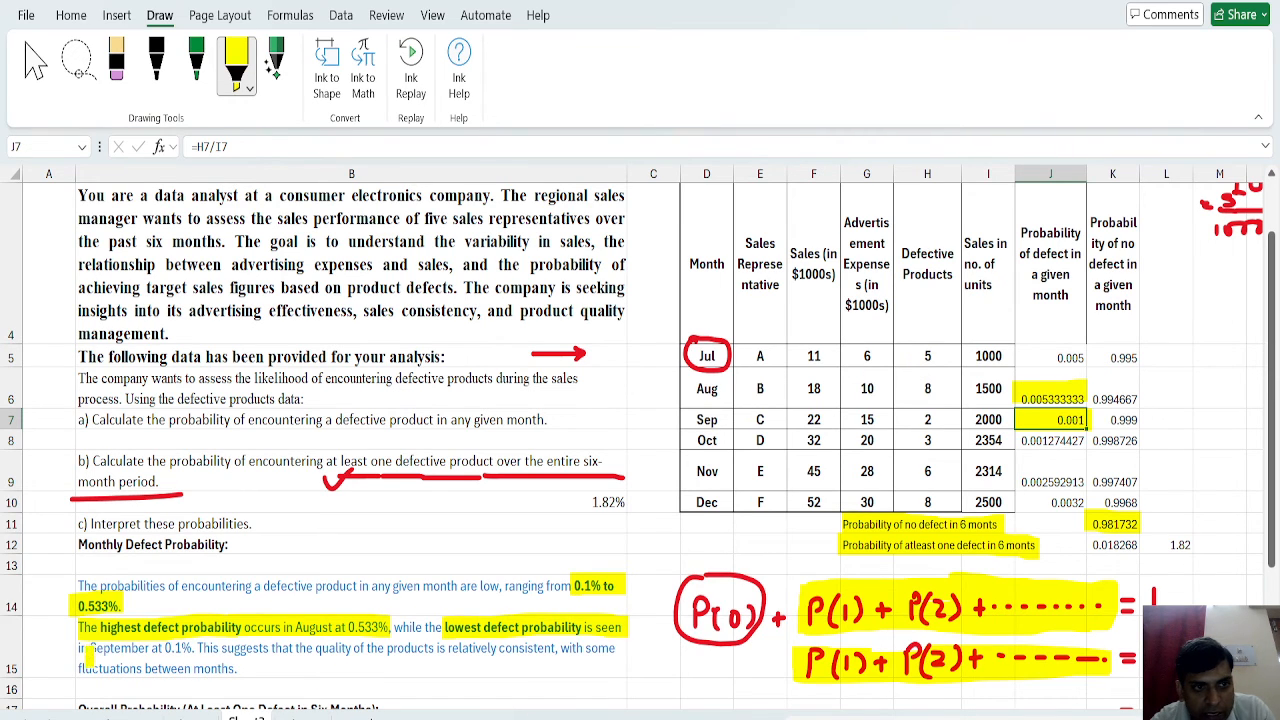
{"action": "left_click_drag", "start_coordinate": [89, 650], "coordinate": [193, 650]}
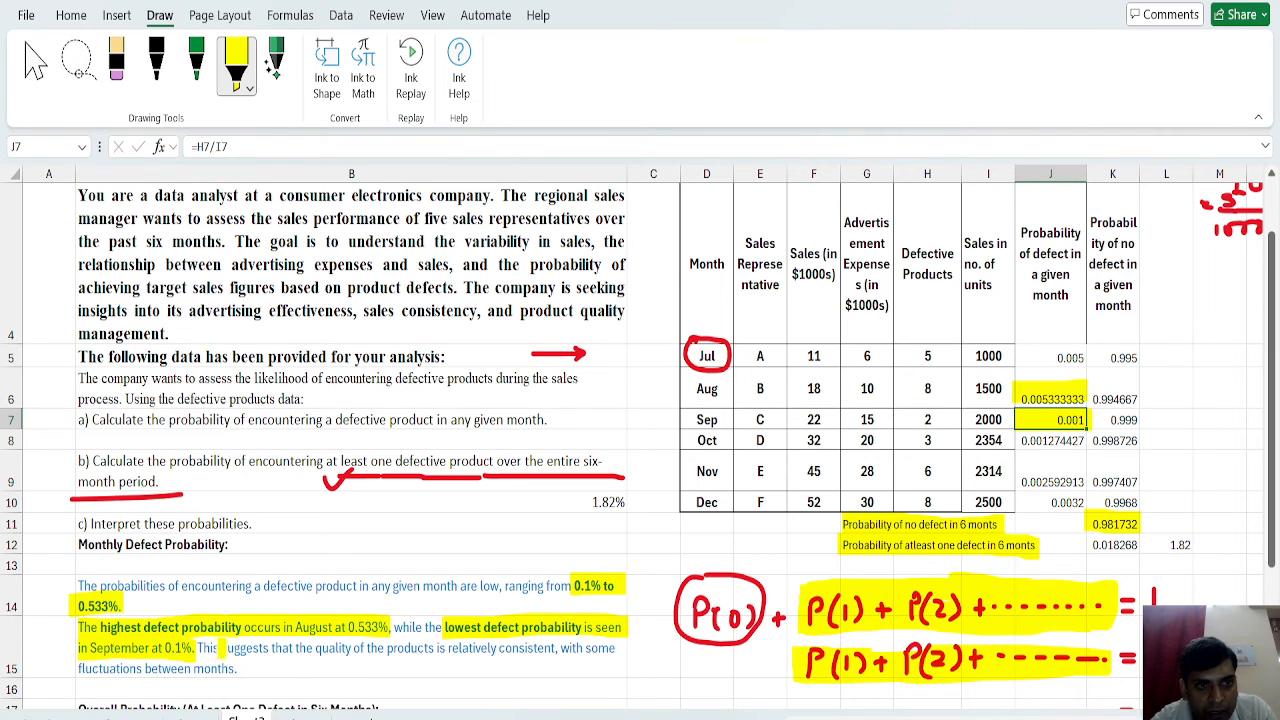
{"action": "left_click_drag", "start_coordinate": [198, 650], "coordinate": [634, 650]}
{"action": "left_click_drag", "start_coordinate": [78, 668], "coordinate": [252, 668]}
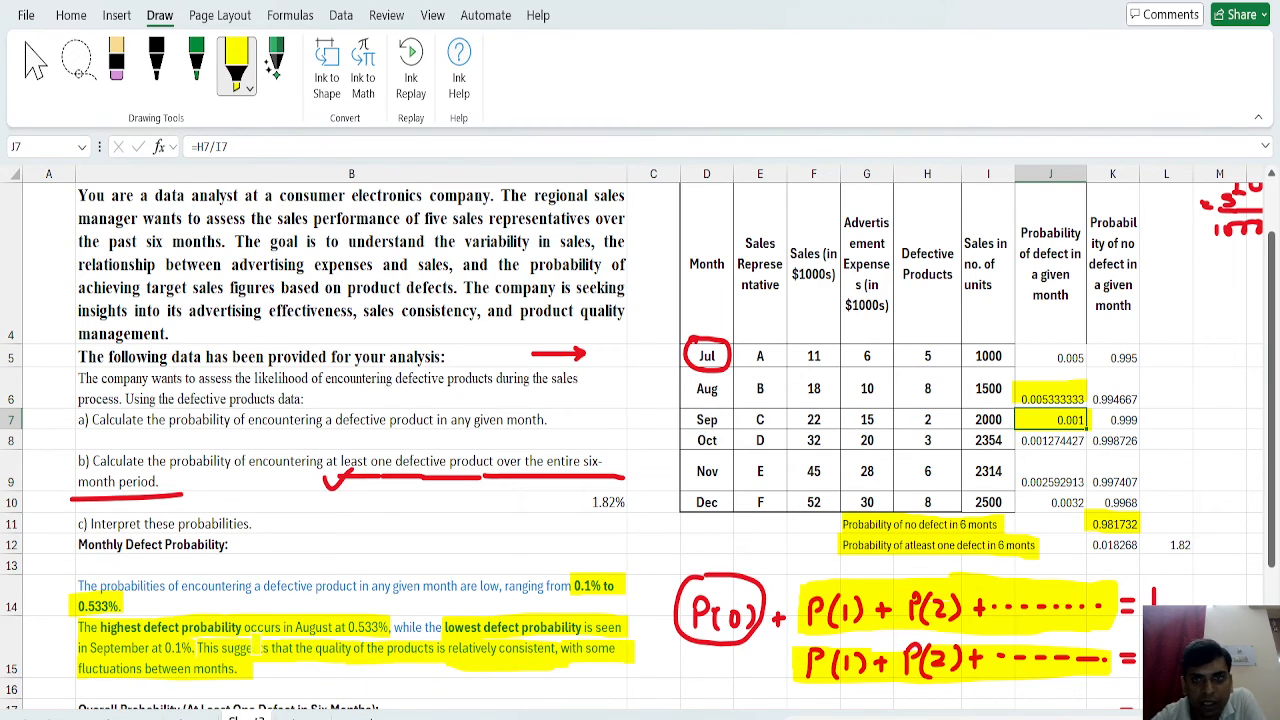
Highlight in yellow the overall six-month probability statement in B19 and the matching at-least-one-defect values in K12 and L12.
{"action": "scroll", "coordinate": [640, 446], "scroll_direction": "down", "scroll_amount": 3}
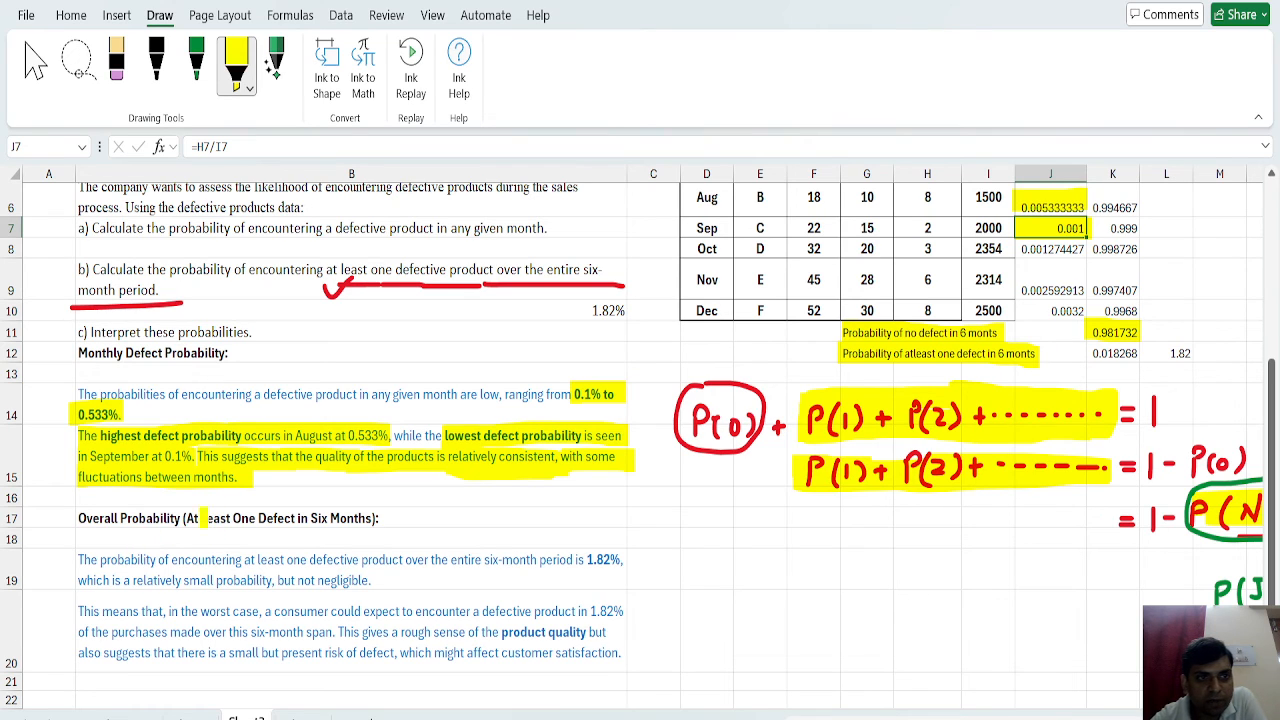
{"action": "left_click_drag", "start_coordinate": [82, 559], "coordinate": [618, 560]}
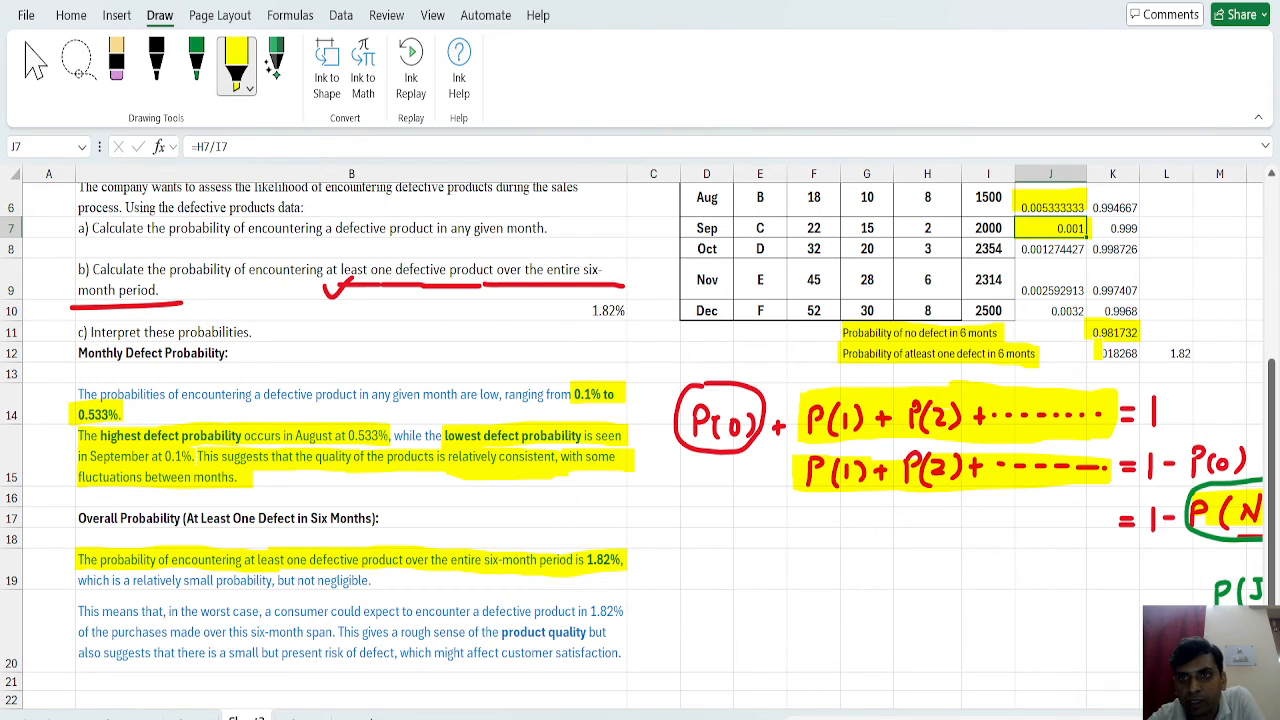
{"action": "left_click_drag", "start_coordinate": [1090, 354], "coordinate": [1192, 355]}
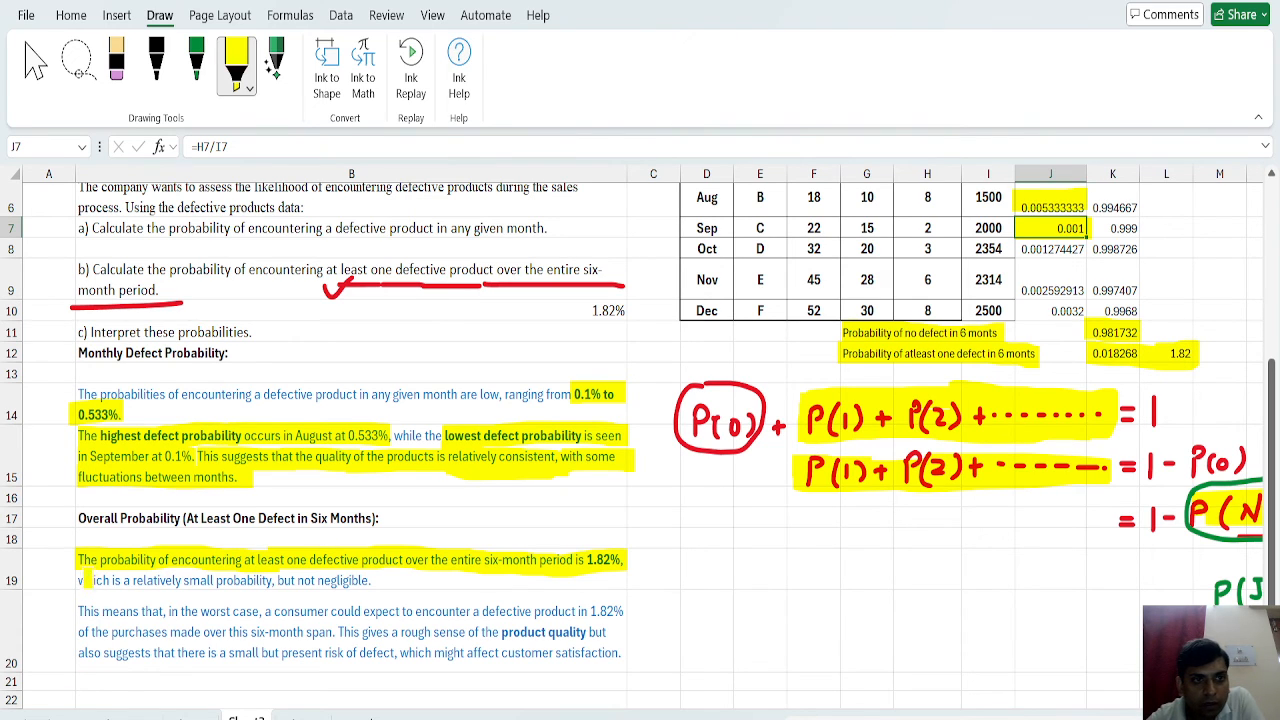
{"action": "left_click_drag", "start_coordinate": [80, 579], "coordinate": [380, 582]}
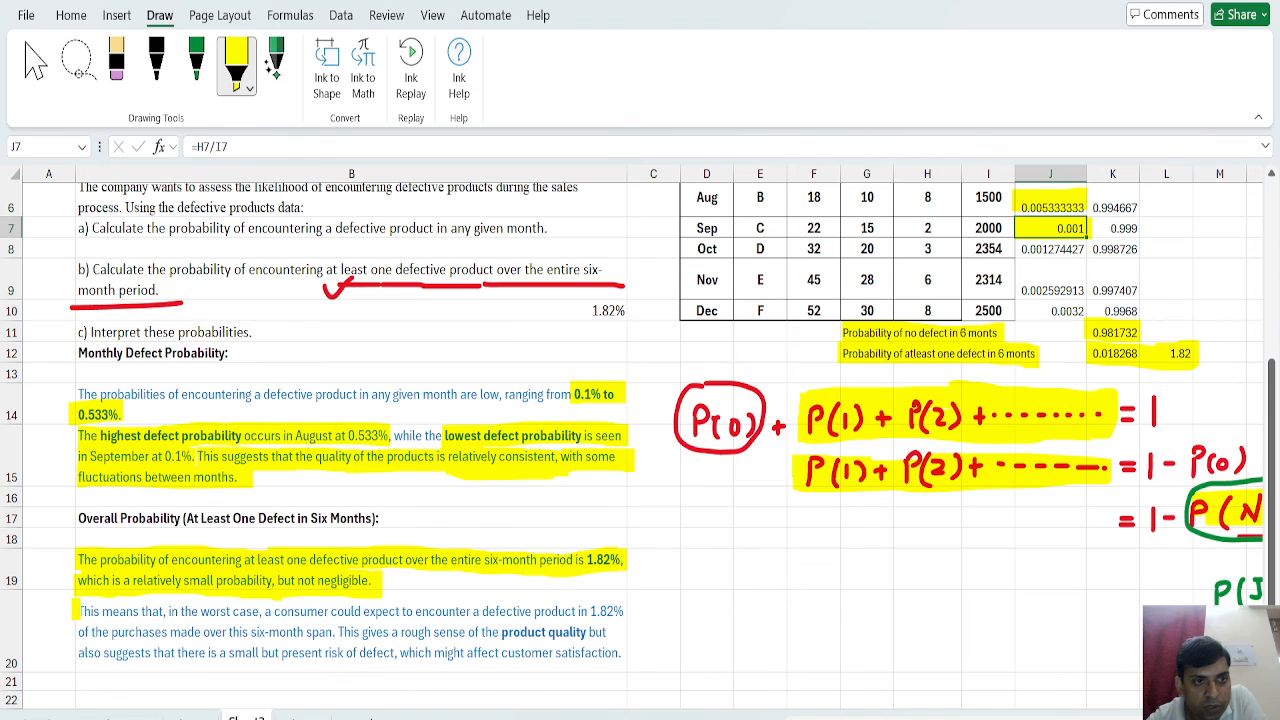
Highlight in yellow the whole B20 explanation of the worst case, product quality and risk to customer satisfaction.
{"action": "left_click_drag", "start_coordinate": [77, 611], "coordinate": [624, 611]}
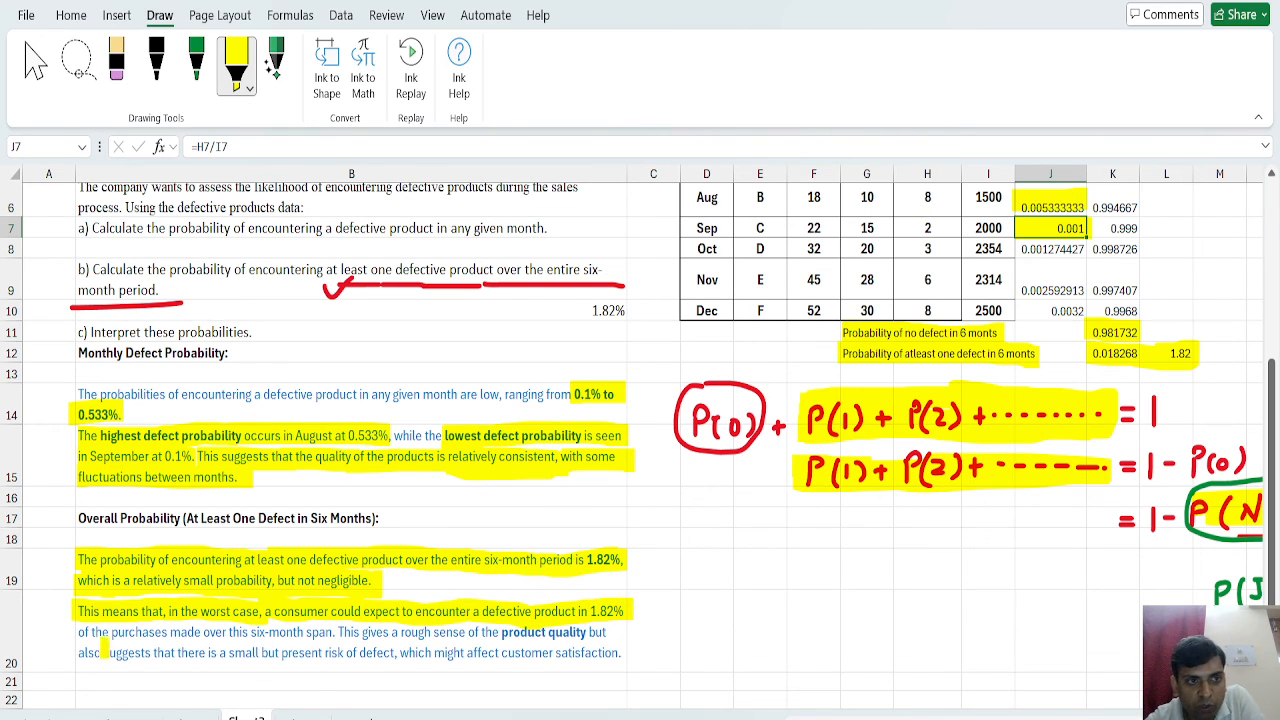
{"action": "left_click_drag", "start_coordinate": [80, 632], "coordinate": [333, 632]}
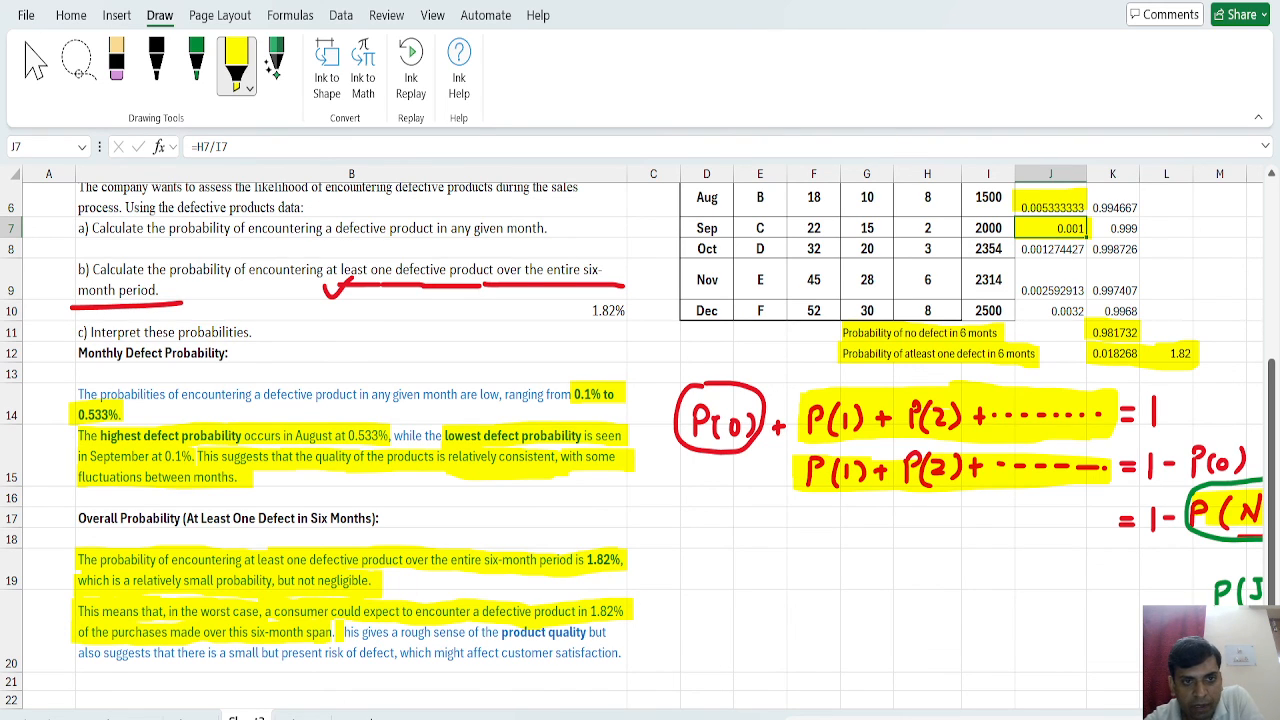
{"action": "left_click_drag", "start_coordinate": [338, 632], "coordinate": [620, 632]}
{"action": "left_click_drag", "start_coordinate": [78, 653], "coordinate": [627, 654]}
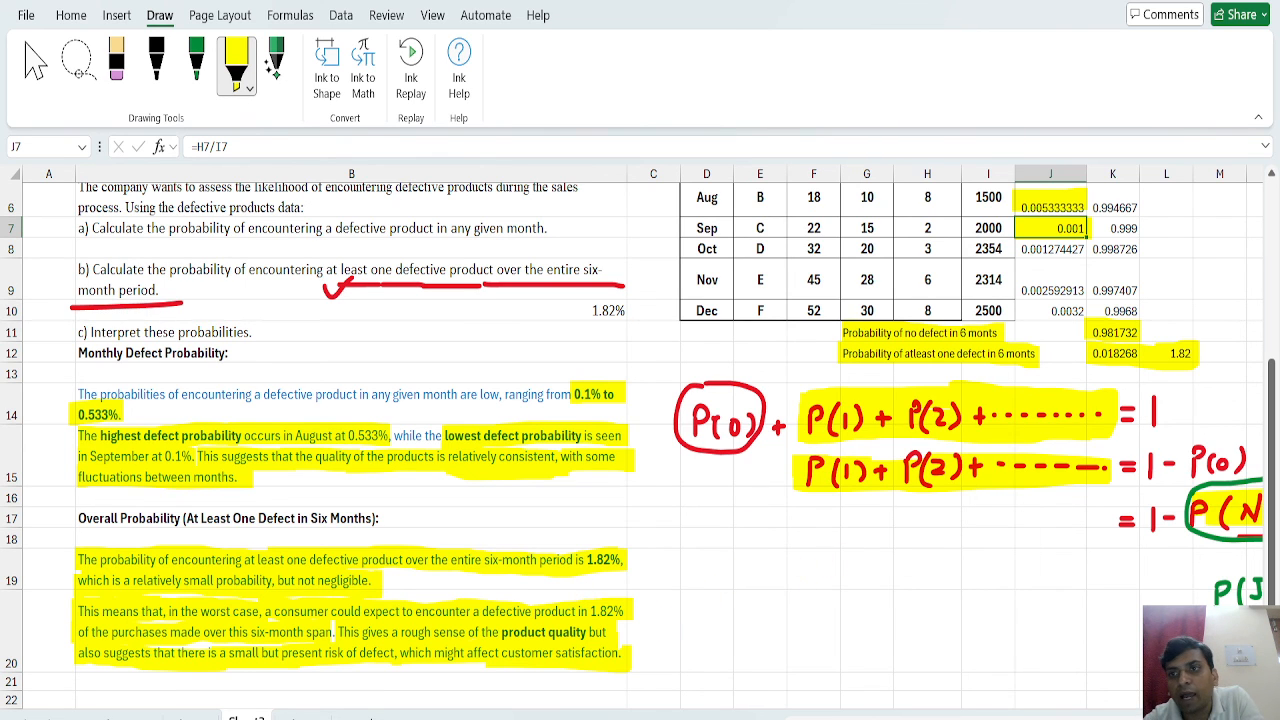
{"action": "left_click_drag", "start_coordinate": [1270, 497], "coordinate": [1270, 424]}
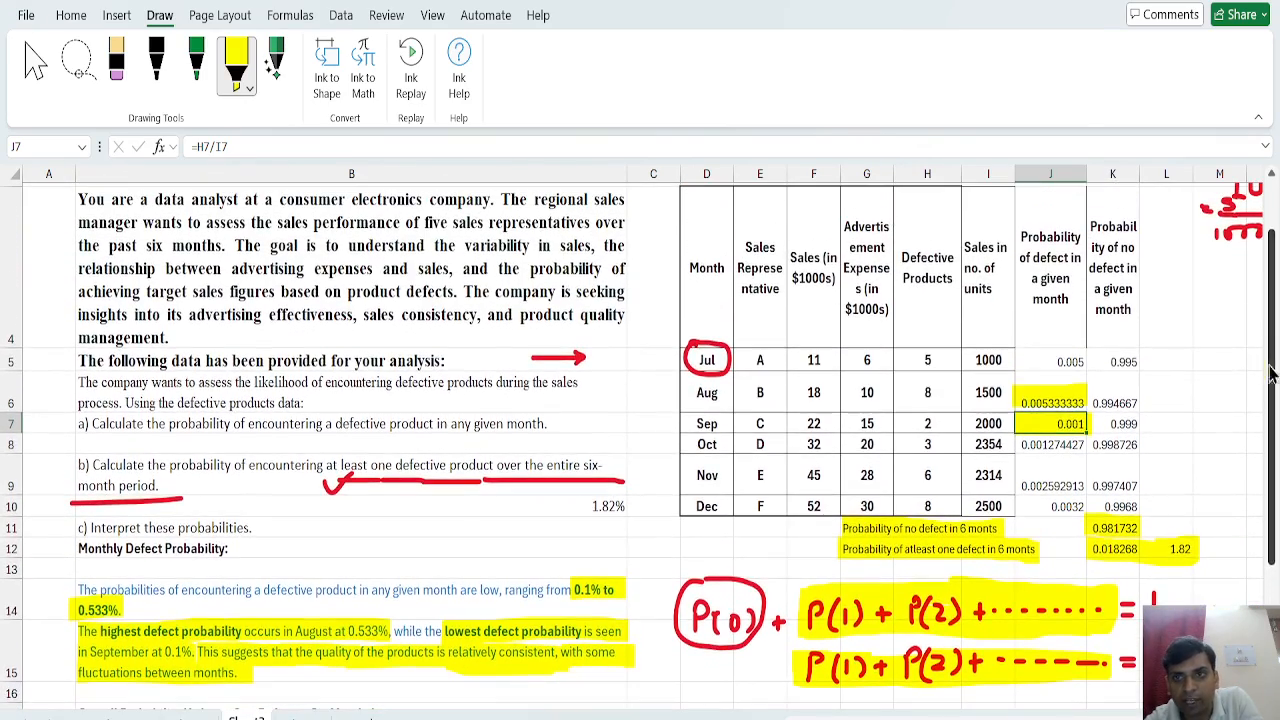